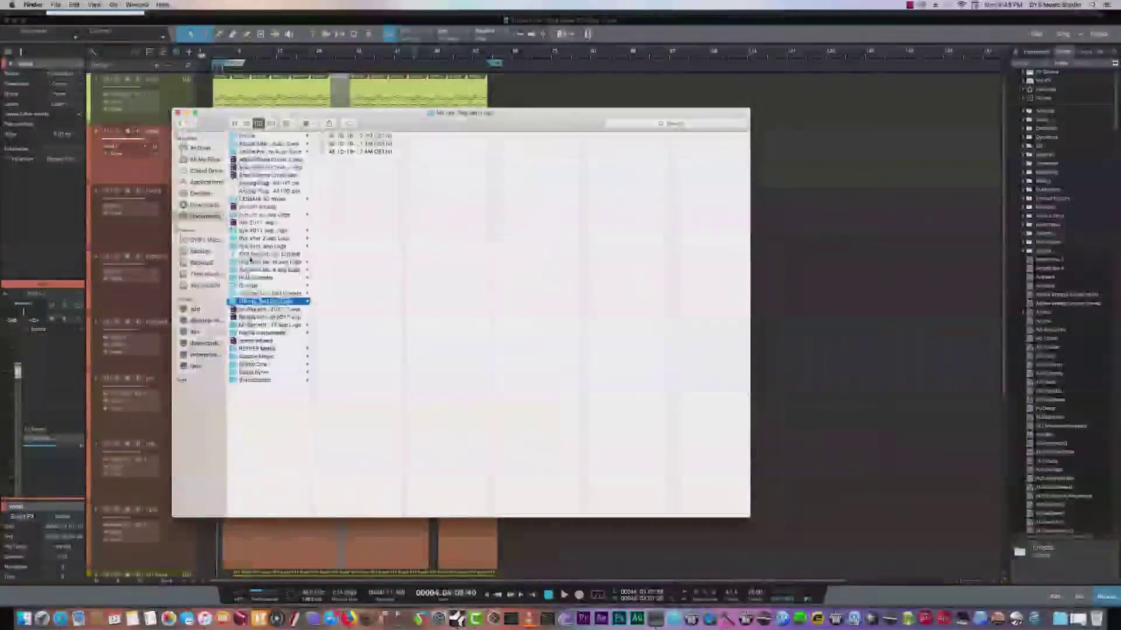
# Browse the Backup drive to the Training folder through 2018 MAC BACKUP, PICTURES and psd
pyautogui.click(200, 251)
pyautogui.click(268, 222)
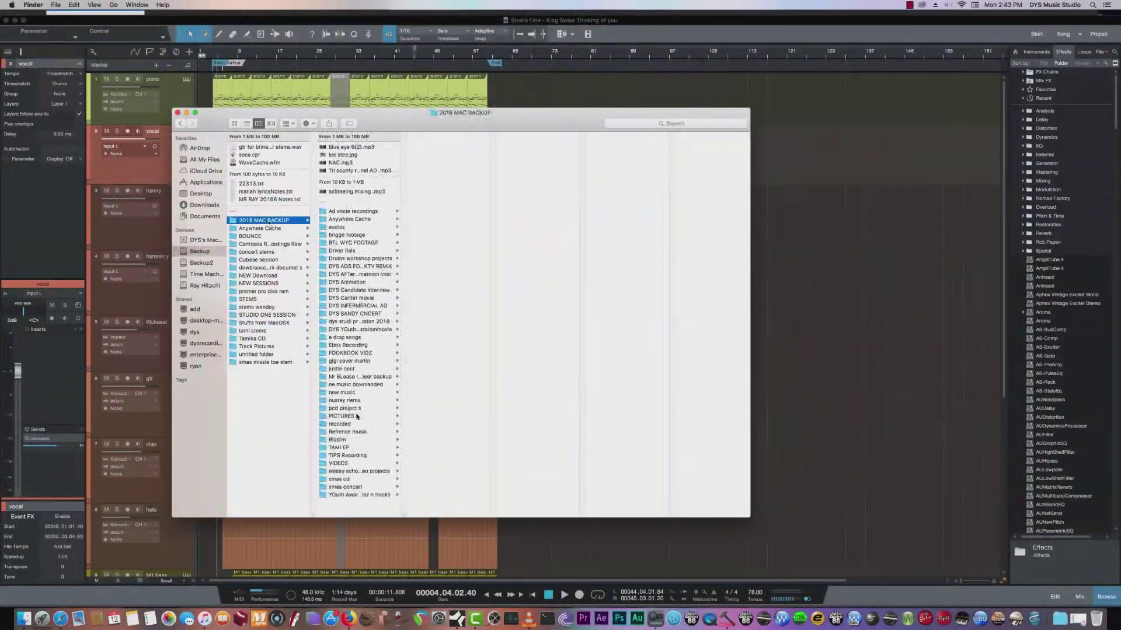
pyautogui.click(346, 417)
pyautogui.click(440, 298)
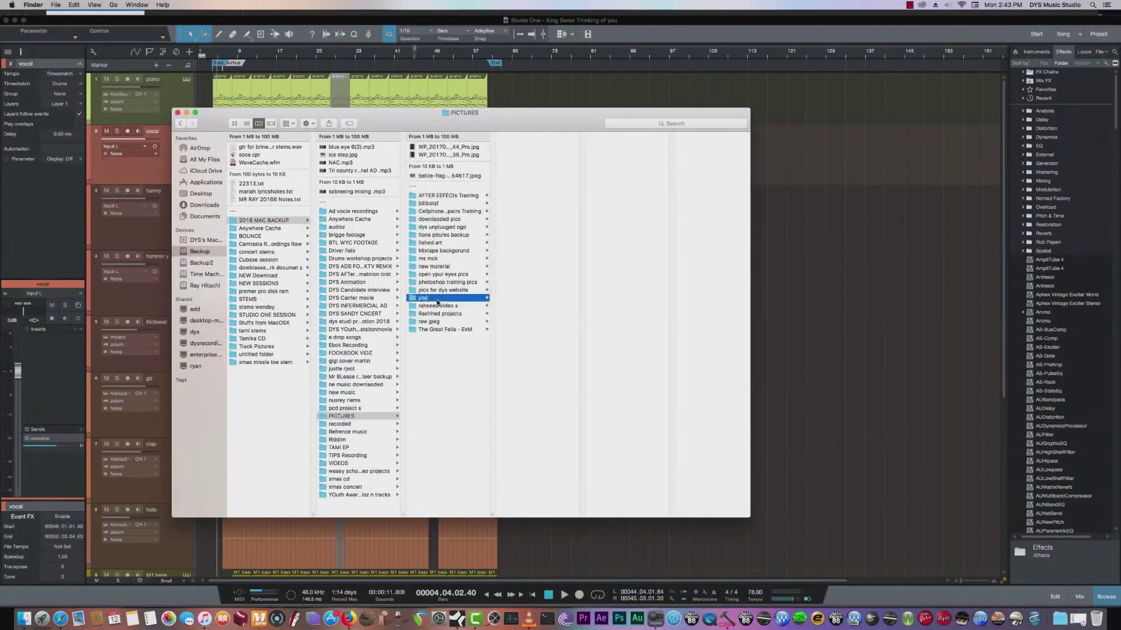
pyautogui.click(530, 387)
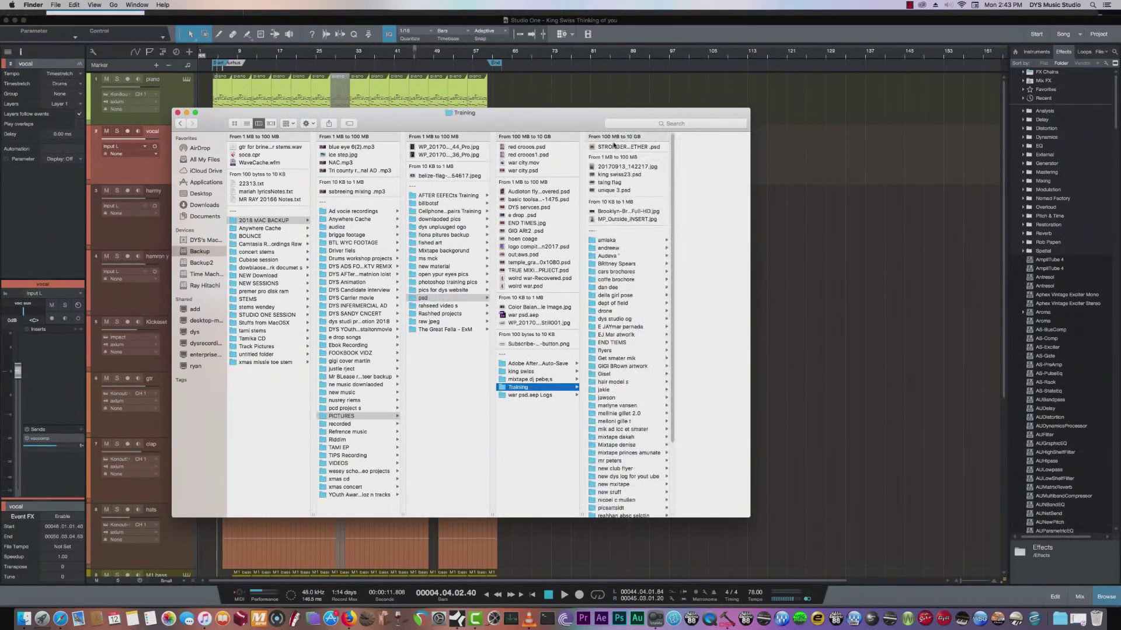
# Open the king swiss23.psd artwork from the Training folder with Preview
pyautogui.click(613, 147)
pyautogui.click(607, 174)
pyautogui.rightClick(609, 174)
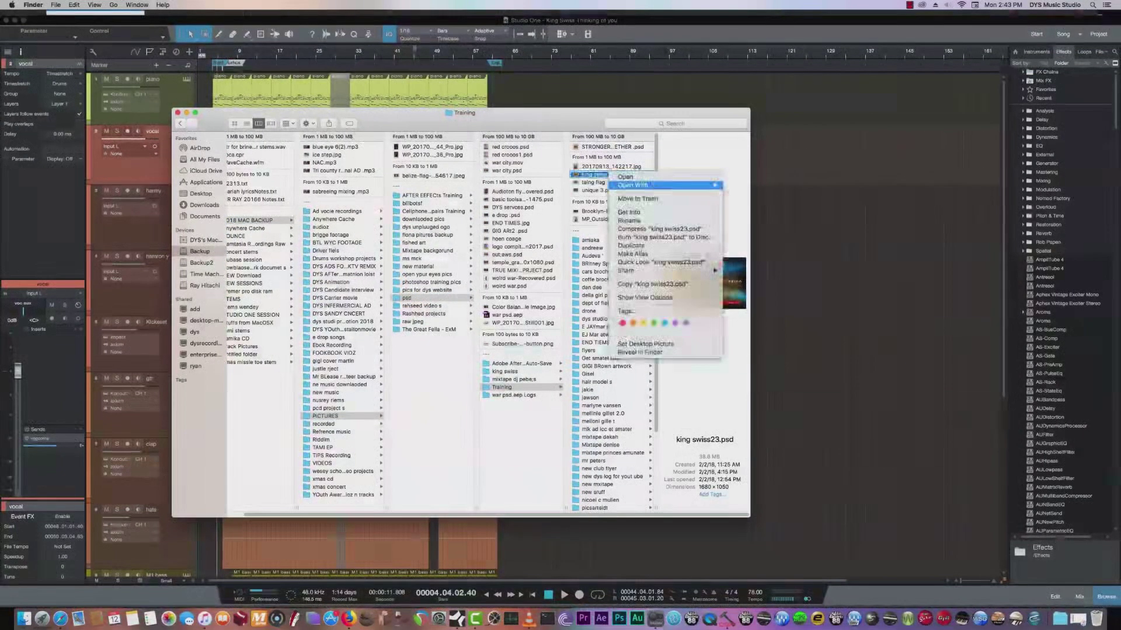
pyautogui.moveTo(715, 185)
pyautogui.click(768, 222)
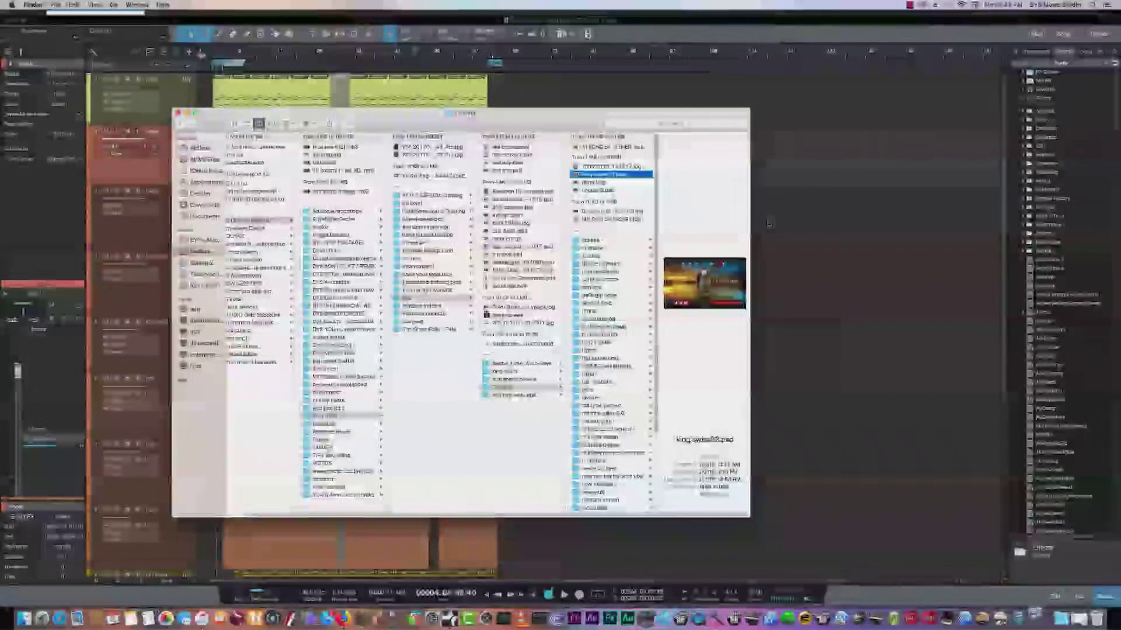
# Close both Finder windows and the king swiss23.psd artwork window to return to the Studio One song
pyautogui.moveTo(380, 126); pyautogui.dragTo(564, 145)
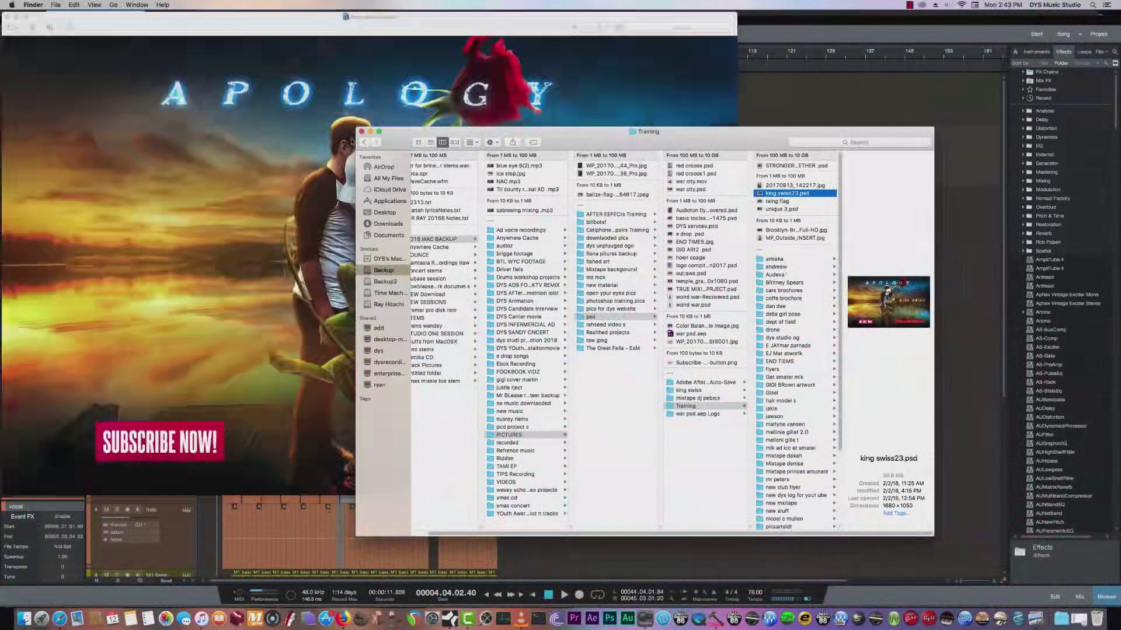
pyautogui.click(362, 132)
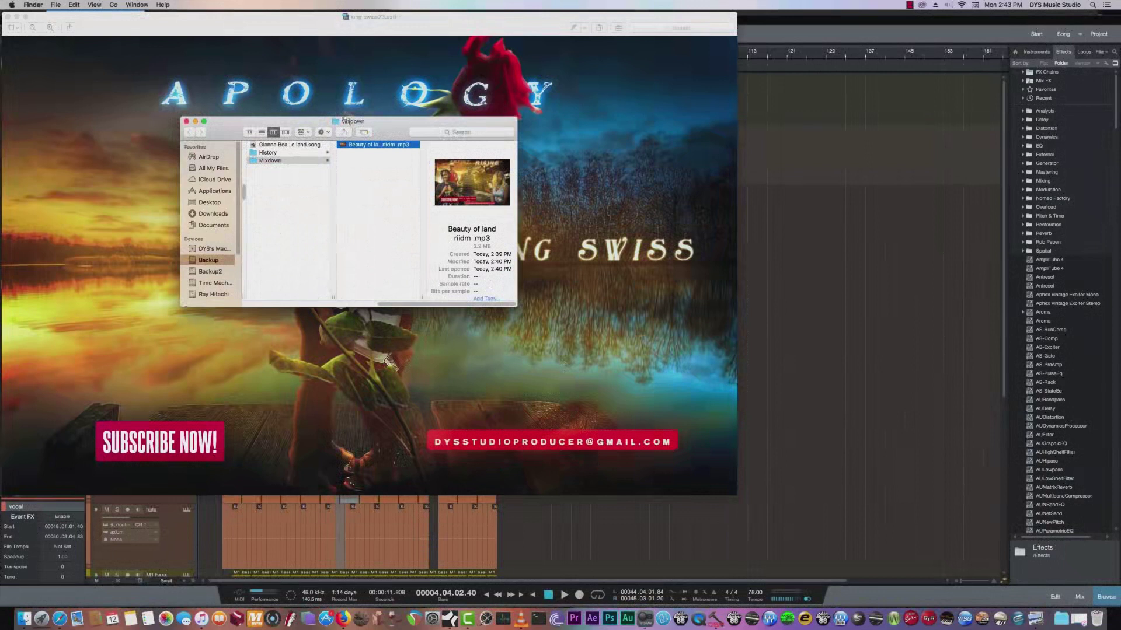
pyautogui.click(186, 122)
pyautogui.moveTo(166, 30); pyautogui.dragTo(437, 70)
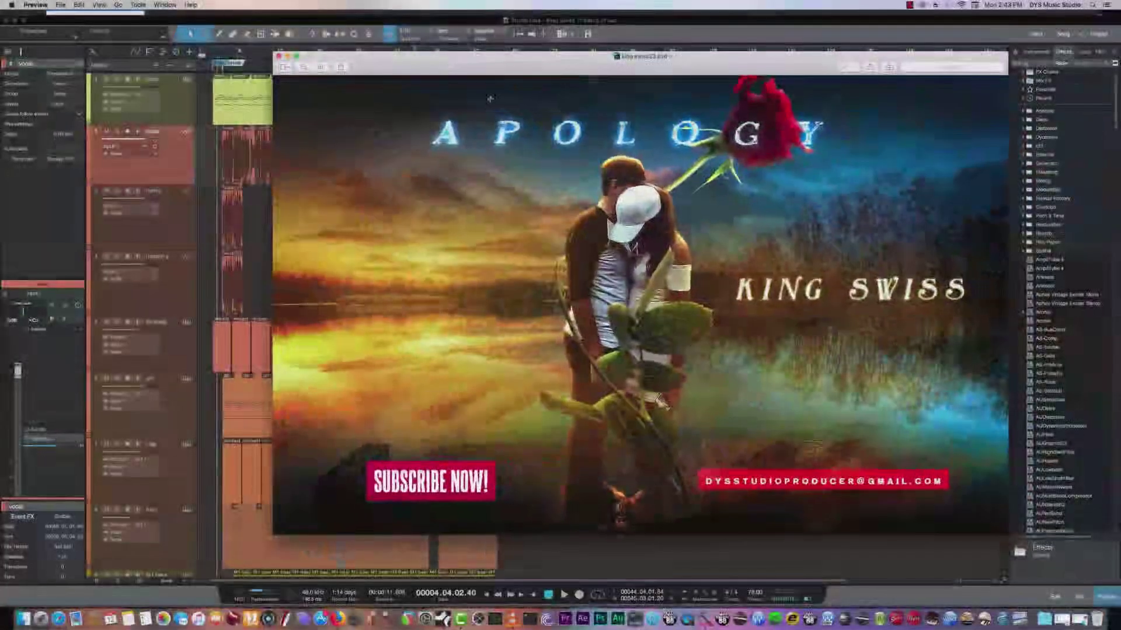
pyautogui.click(279, 56)
# Inspect the FabFilter Pro-Q 2 equalizer inserted on the piano track, and close its window
pyautogui.click(163, 93)
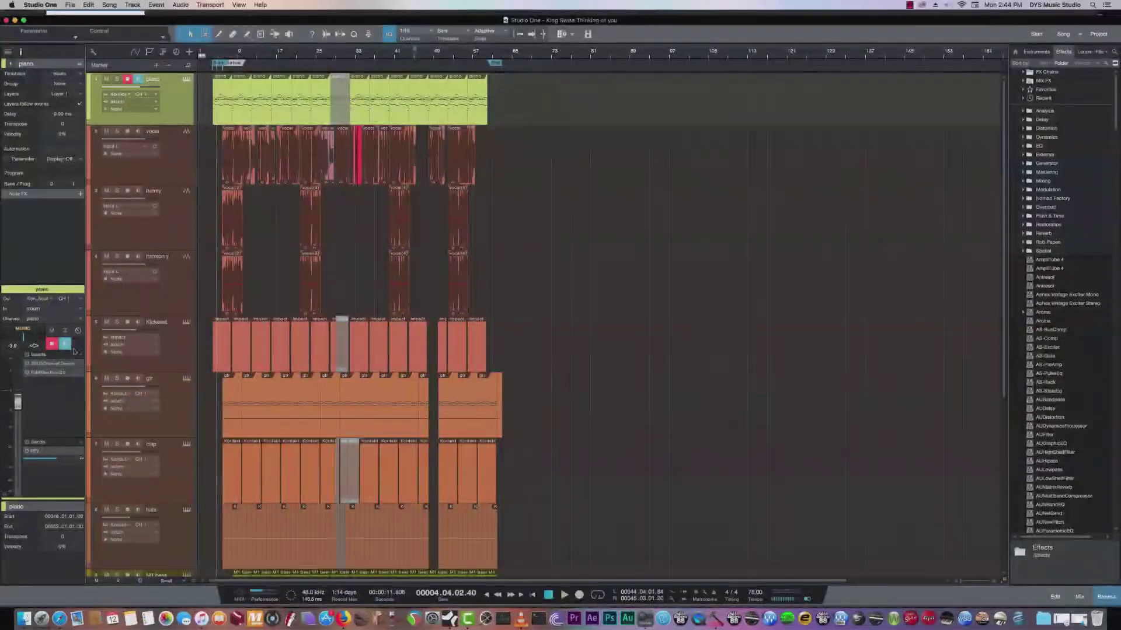
pyautogui.click(51, 373)
pyautogui.moveTo(638, 250)
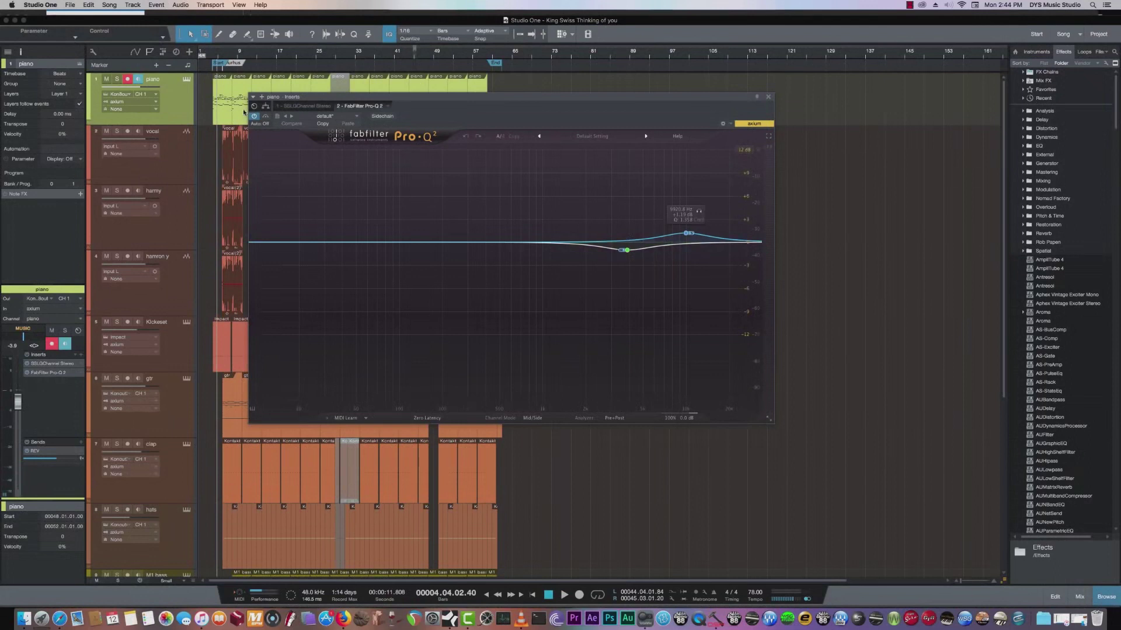
pyautogui.click(768, 97)
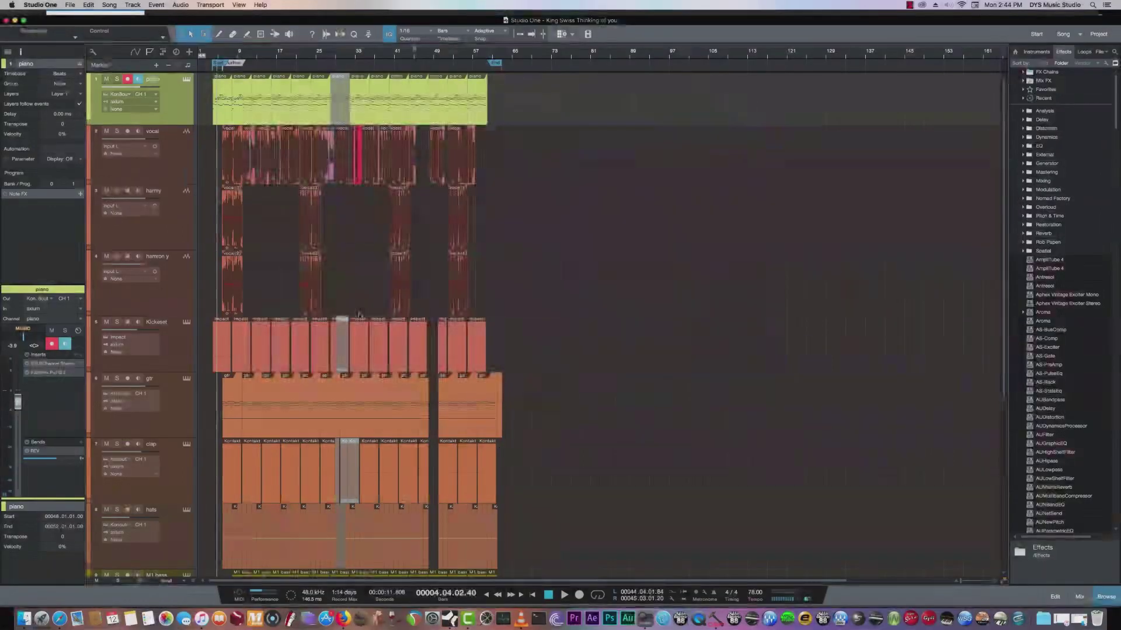
# Review the insert effects on the kick, gtr, clap and hats tracks, and close the effect window
pyautogui.click(177, 348)
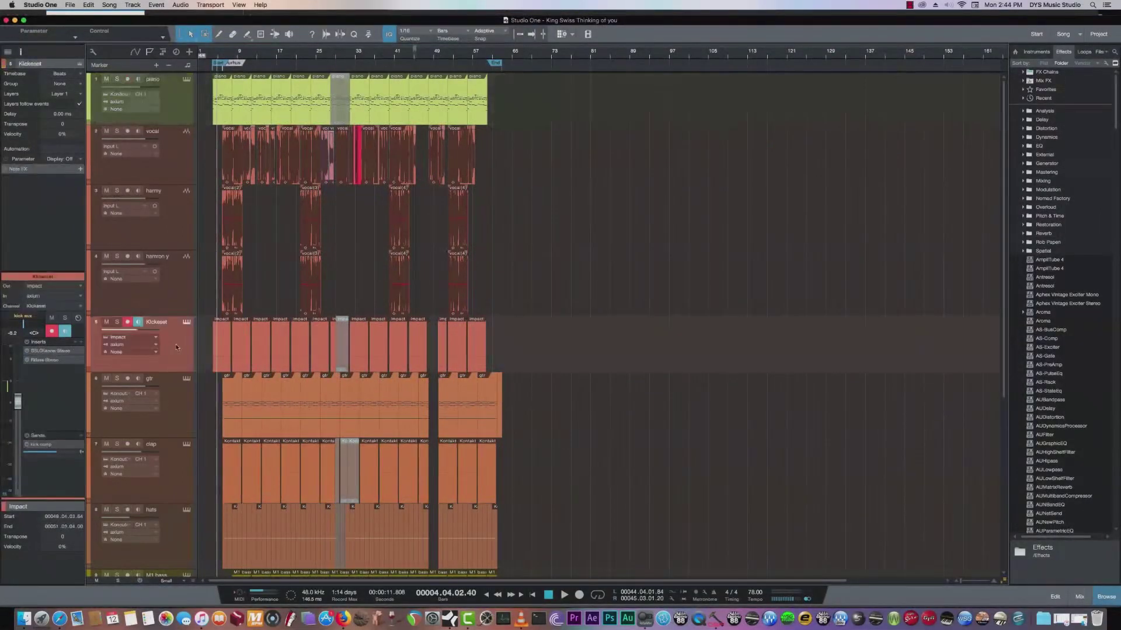
pyautogui.doubleClick(55, 352)
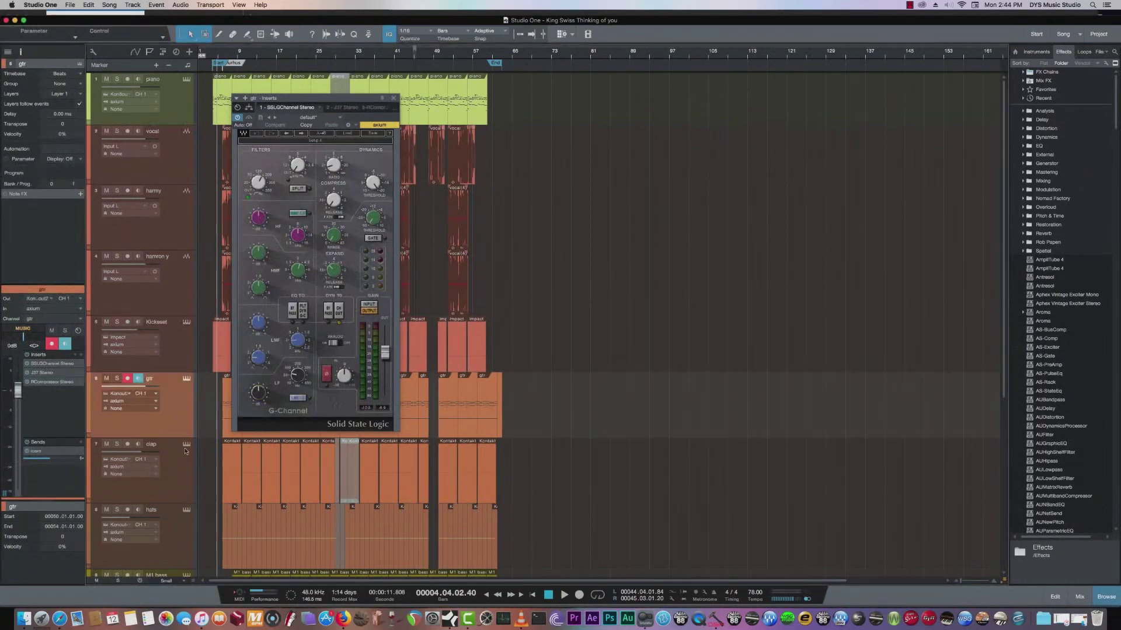
pyautogui.click(184, 471)
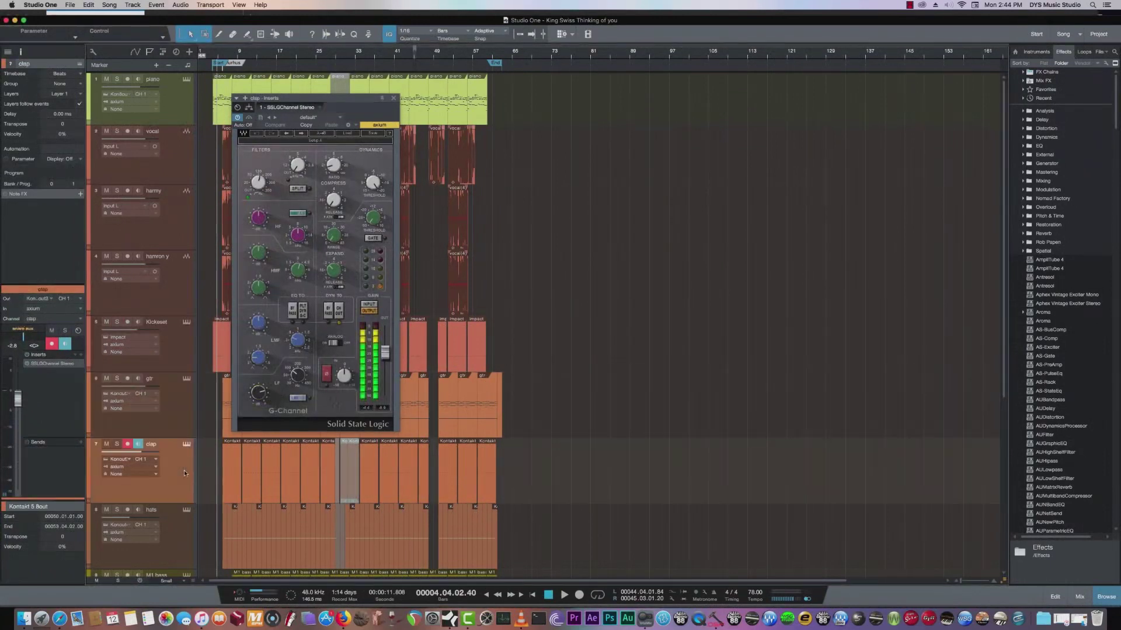
pyautogui.click(181, 528)
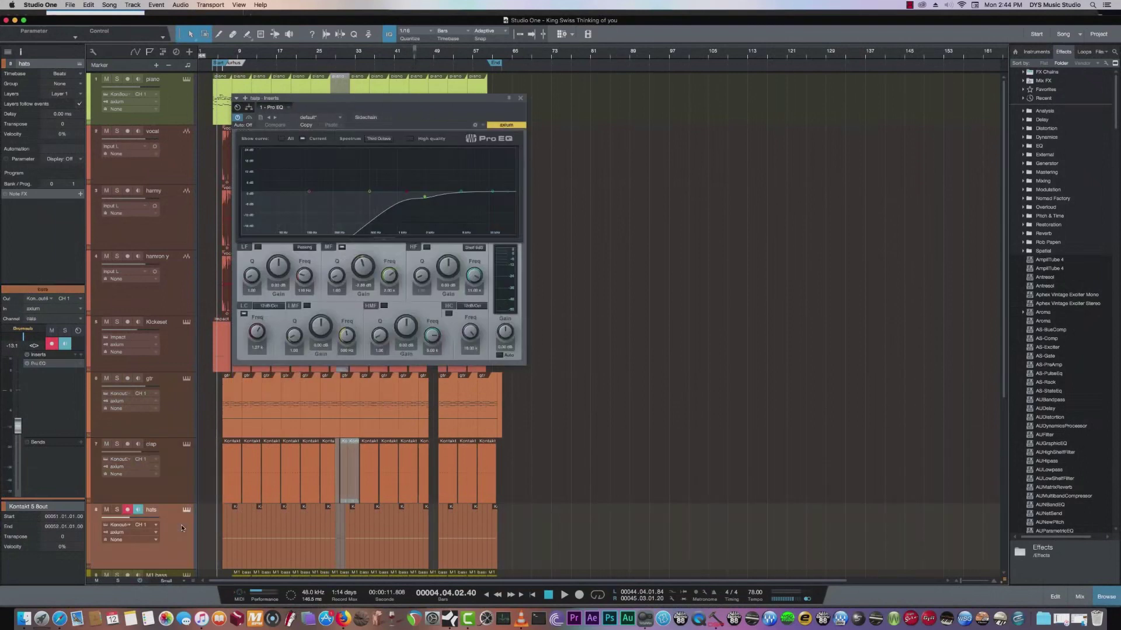
pyautogui.click(521, 100)
# Solo the kick track and play the song from around bar 7
pyautogui.scroll(-5, 996, 511)
pyautogui.scroll(3, 996, 512)
pyautogui.click(118, 229)
pyautogui.click(234, 54)
pyautogui.press('space')
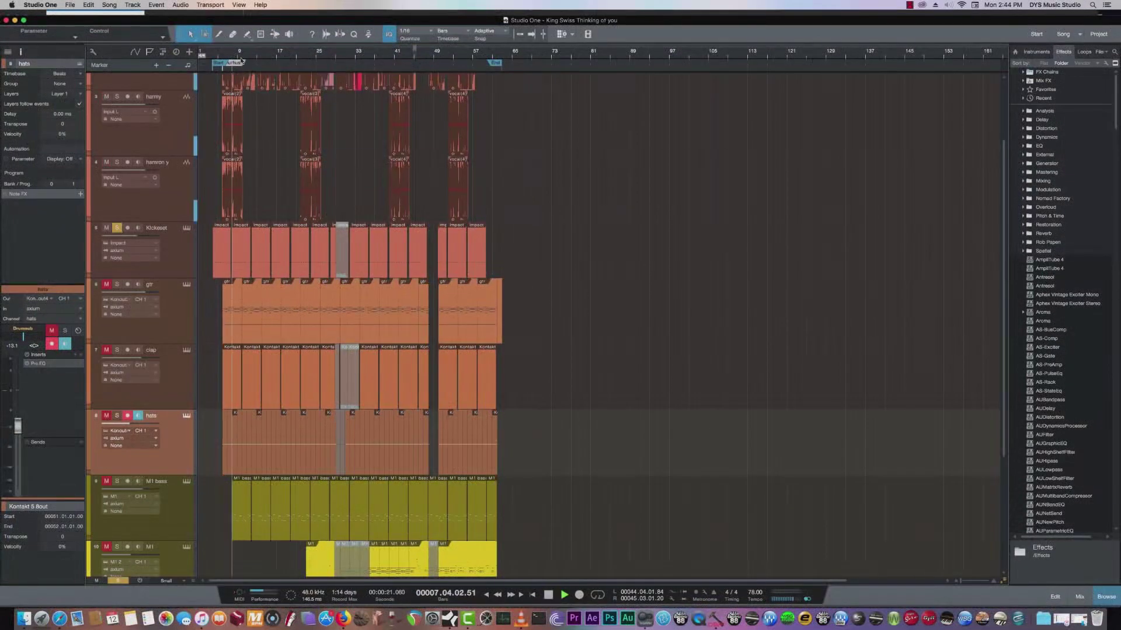
# Examine the kick track's SSLChannel and RBass inserts during playback, and close the RBass window
pyautogui.click(173, 263)
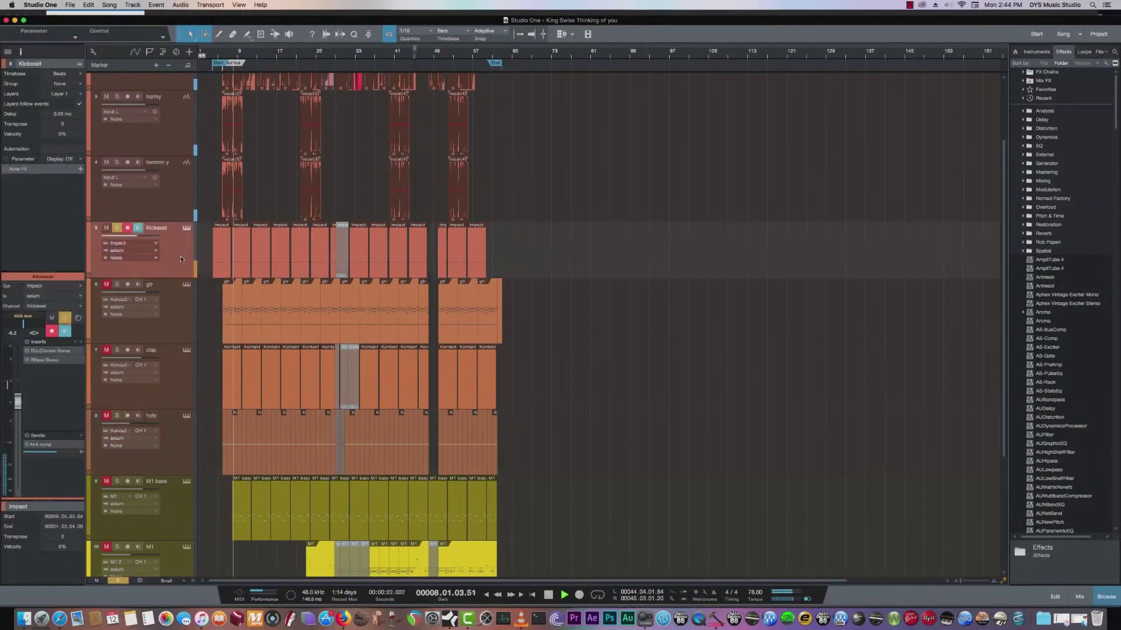
pyautogui.click(50, 351)
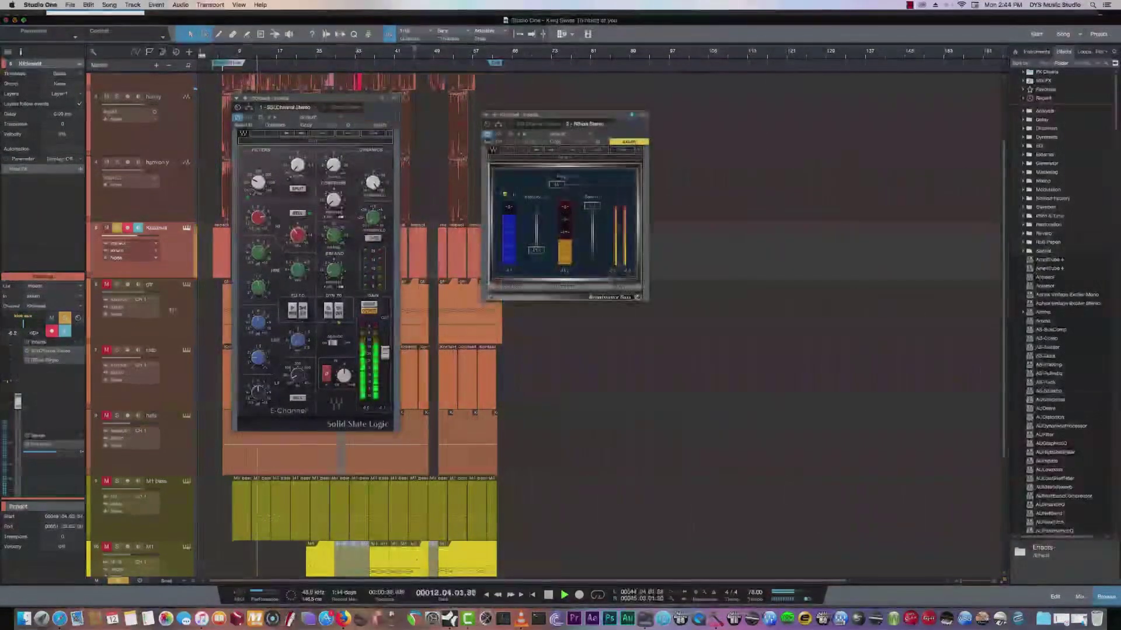
pyautogui.click(643, 114)
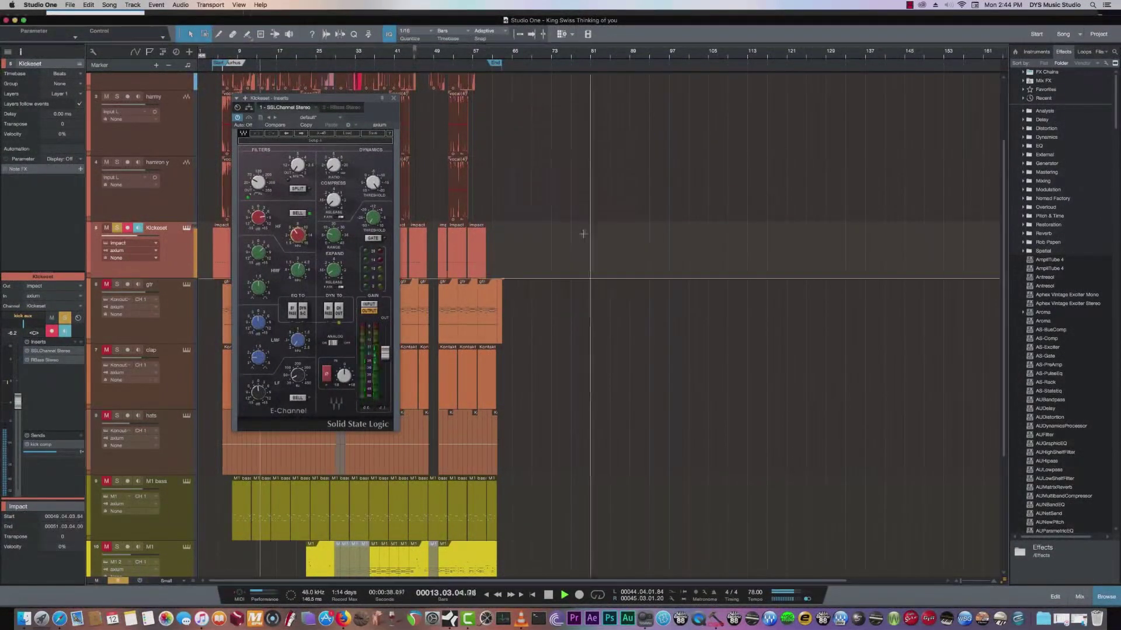
# Open the full mixing console and inspect the T-RackS EQP-1A and SSLComp inserts on the kick comp channel
pyautogui.click(1079, 596)
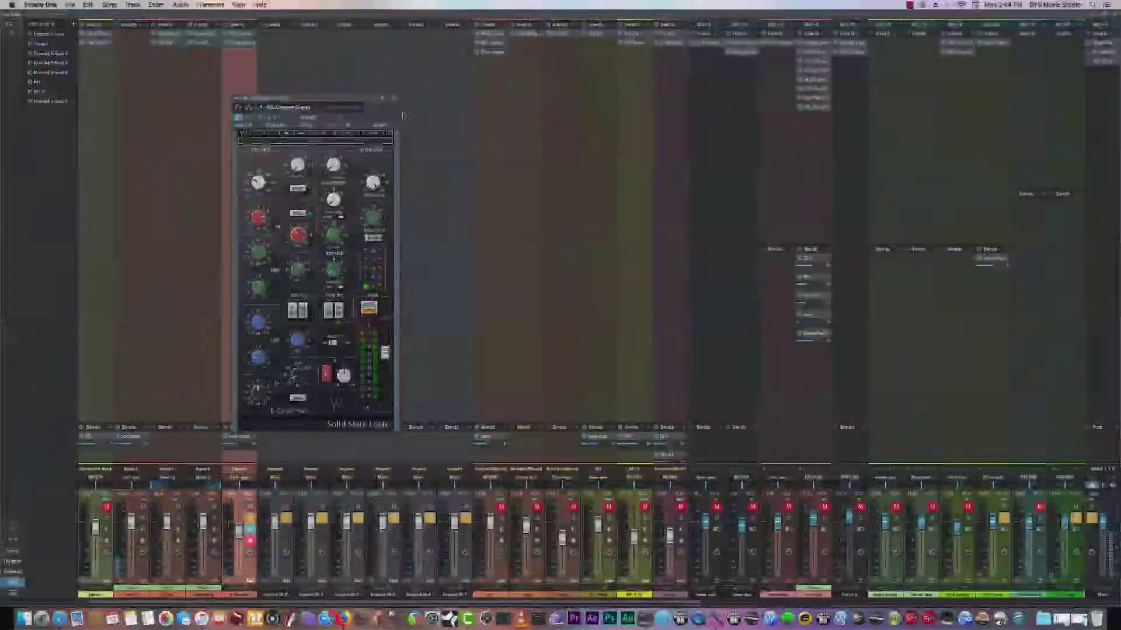
pyautogui.click(394, 98)
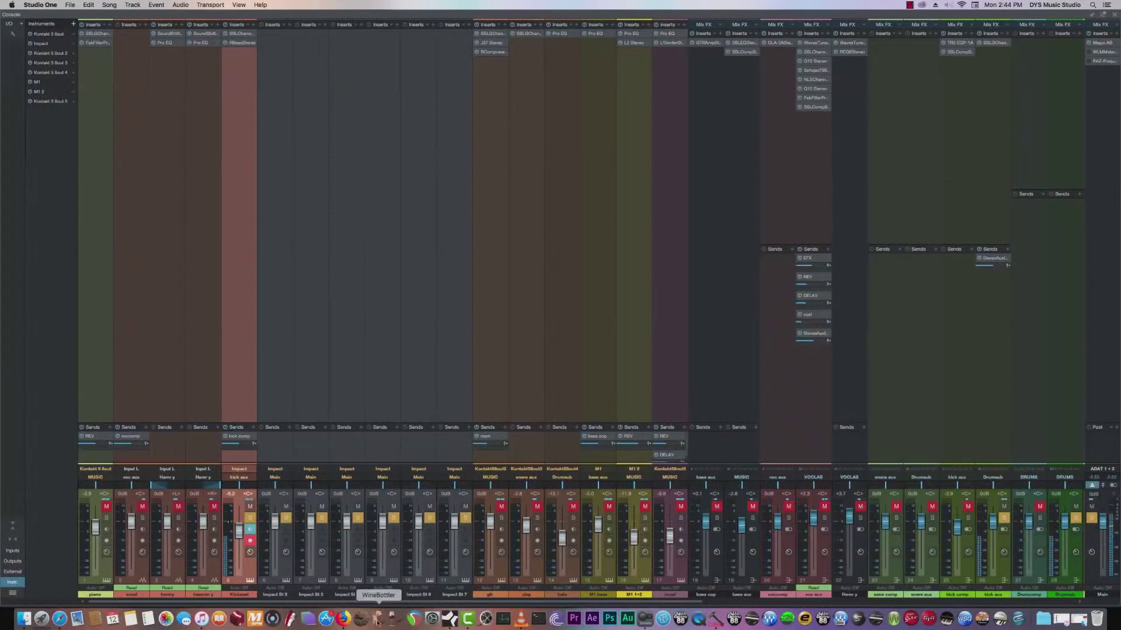
pyautogui.moveTo(462, 601); pyautogui.dragTo(544, 604)
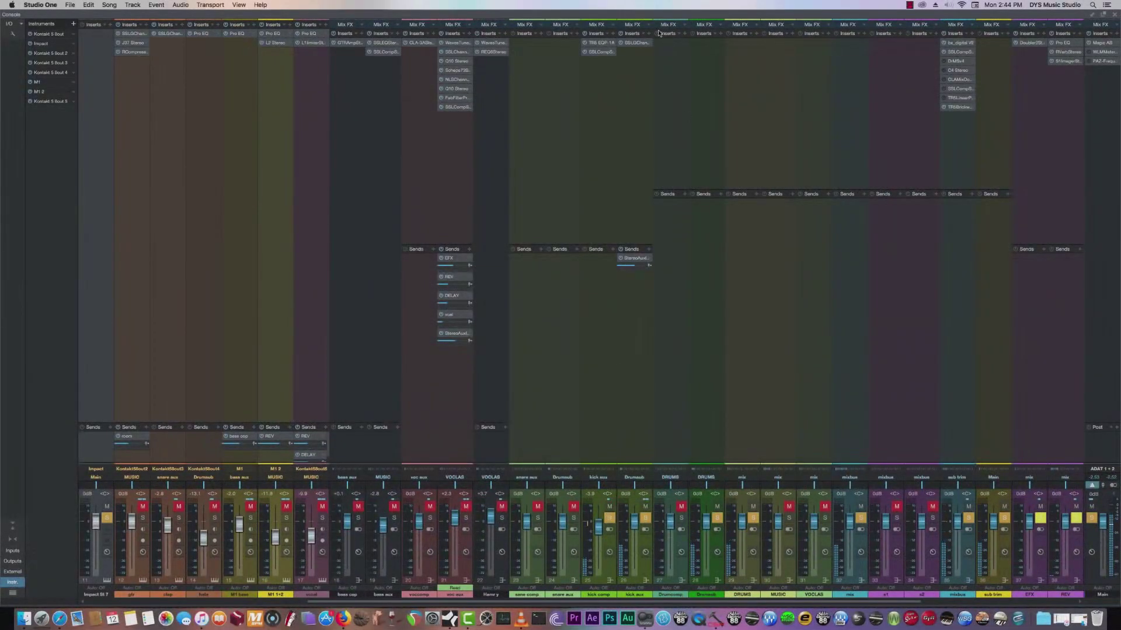
pyautogui.click(600, 44)
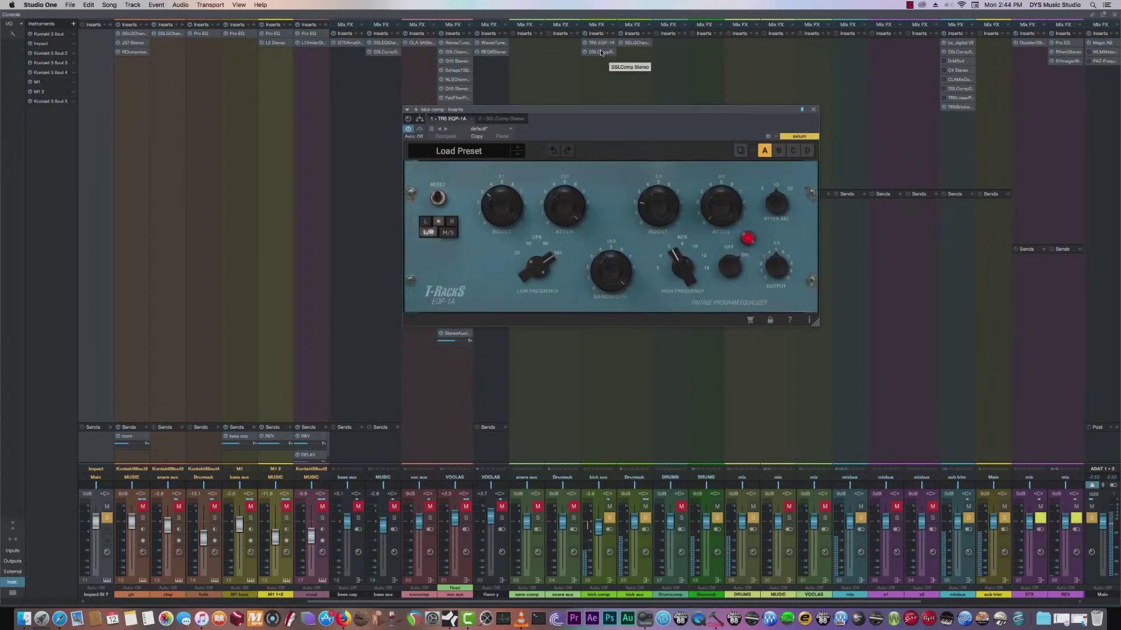
pyautogui.click(601, 52)
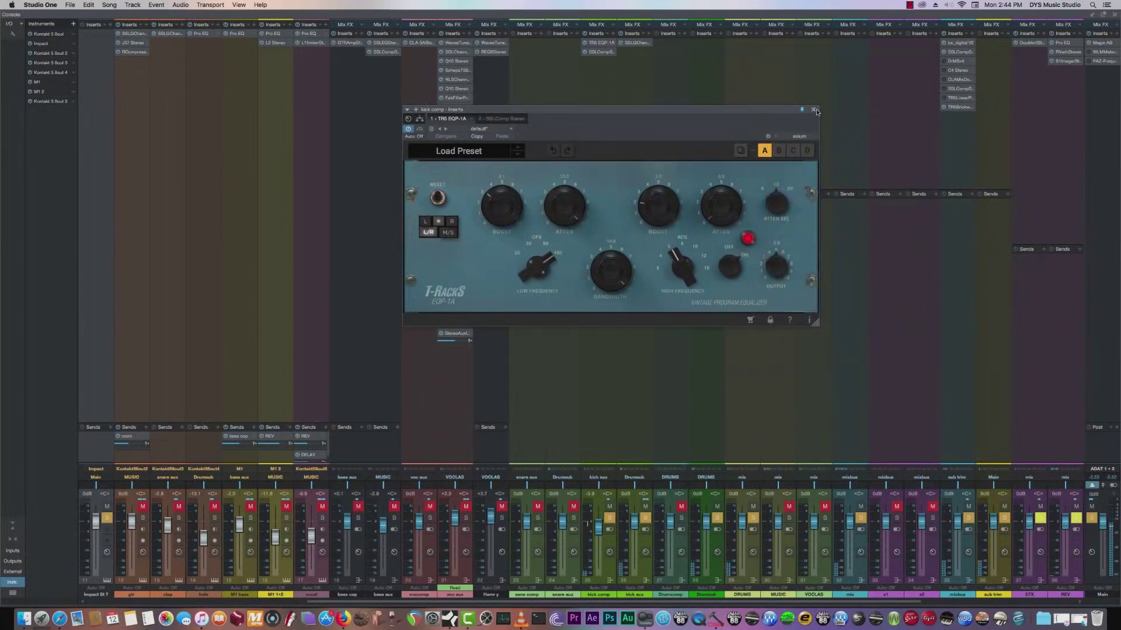
pyautogui.click(813, 109)
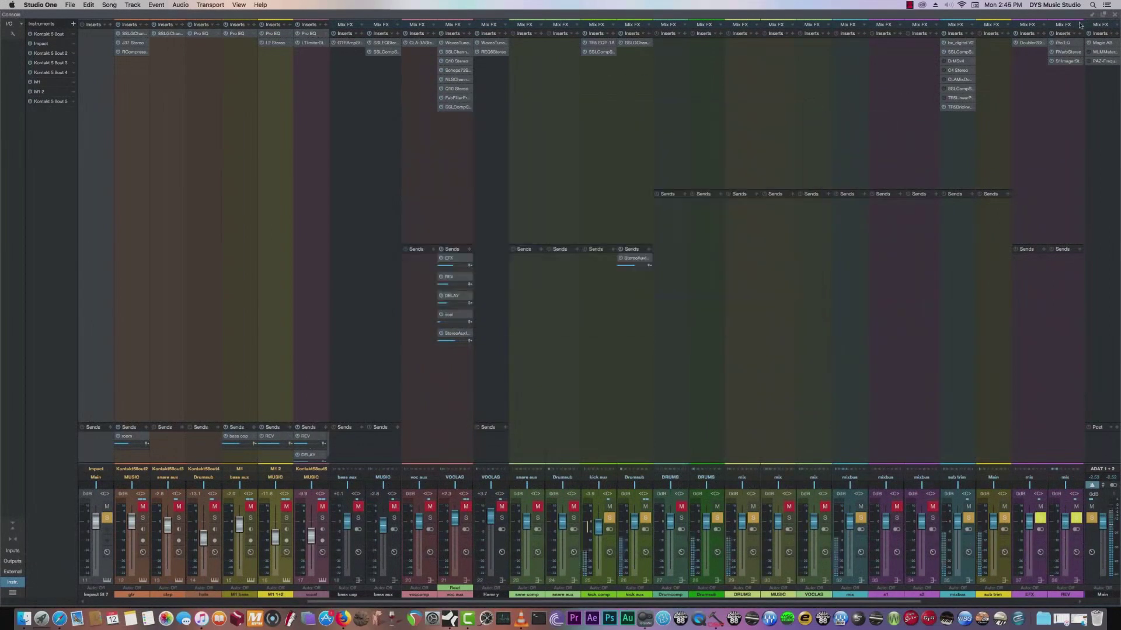
# Inspect the bx_digital V2 equalizer on the mixbus channel, then close the console and stop playback
pyautogui.click(960, 43)
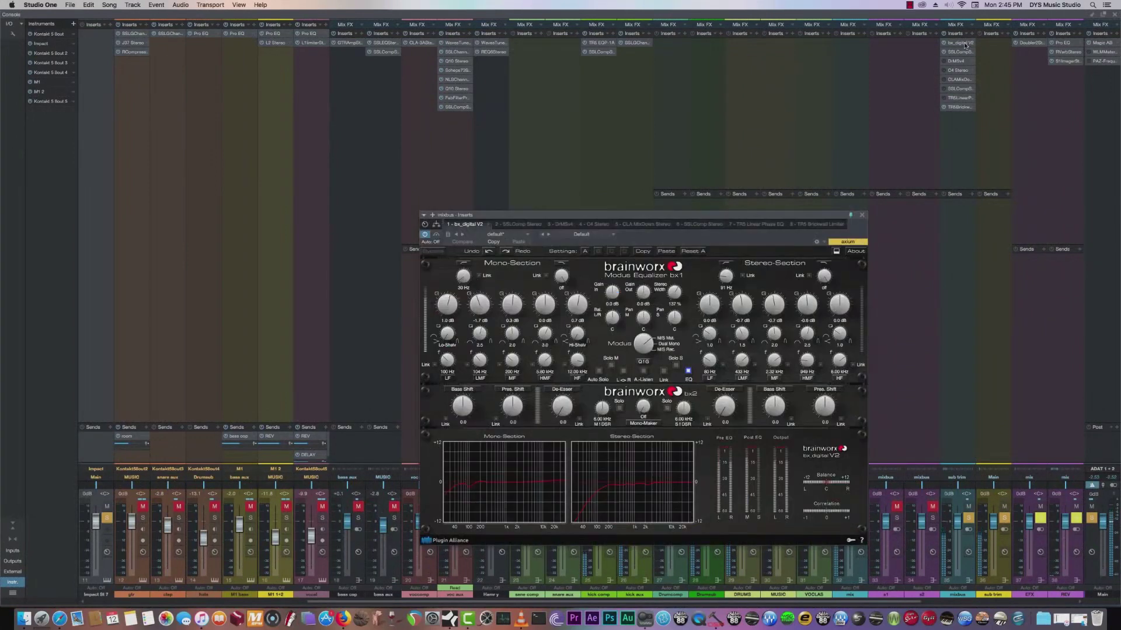
pyautogui.click(861, 214)
pyautogui.click(1114, 15)
pyautogui.press('space')
# Clear the kick solo, solo the M1 bass track instead, and place the playback cursor at bar 9
pyautogui.scroll(-5, 1004, 407)
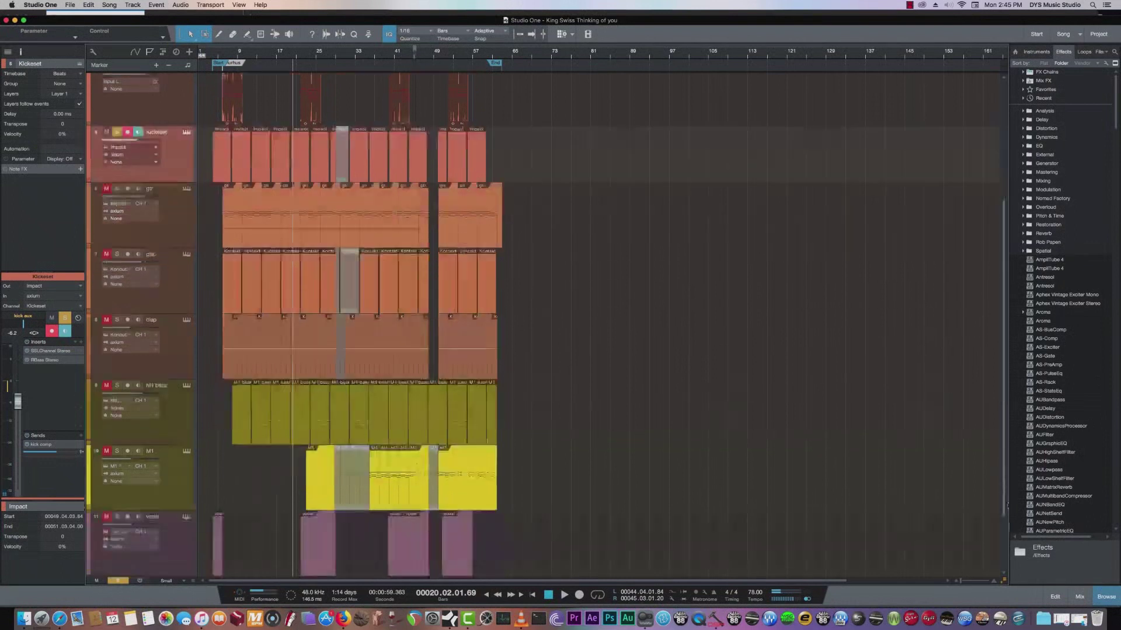
pyautogui.click(121, 582)
pyautogui.click(118, 302)
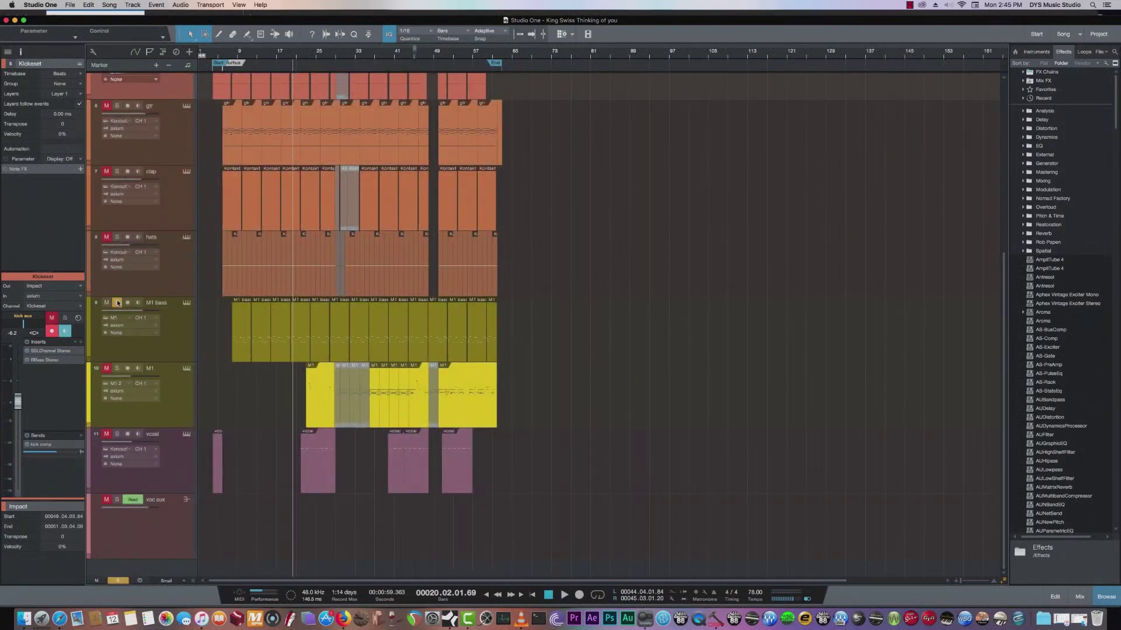
pyautogui.click(241, 55)
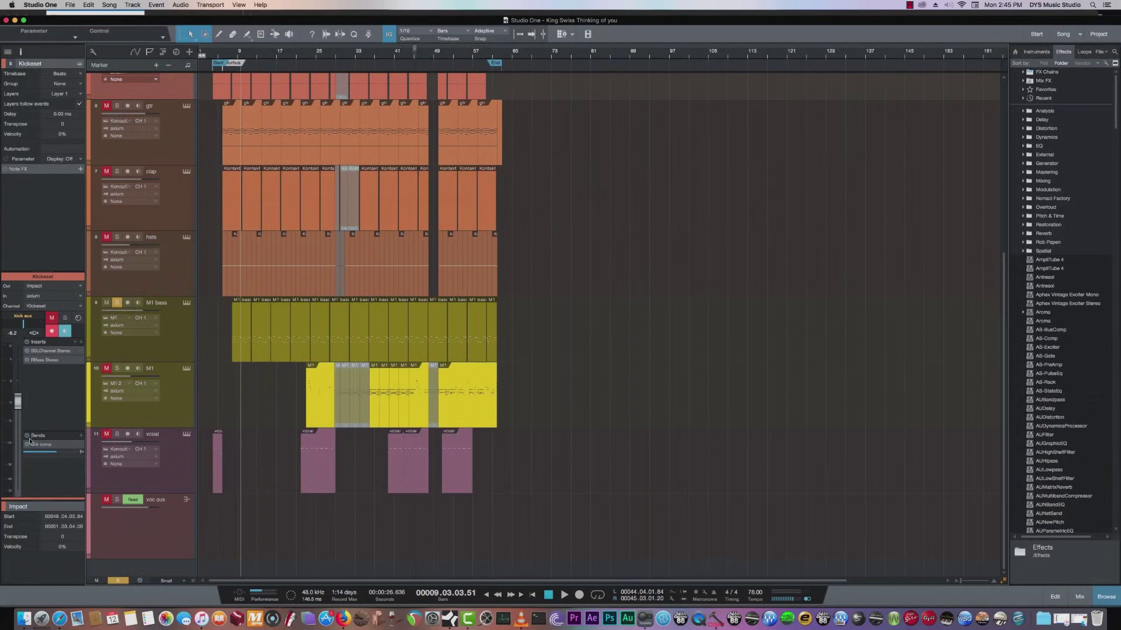
# Play the soloed M1 bass track and examine its Pro EQ insert, closing the window when finished
pyautogui.click(166, 349)
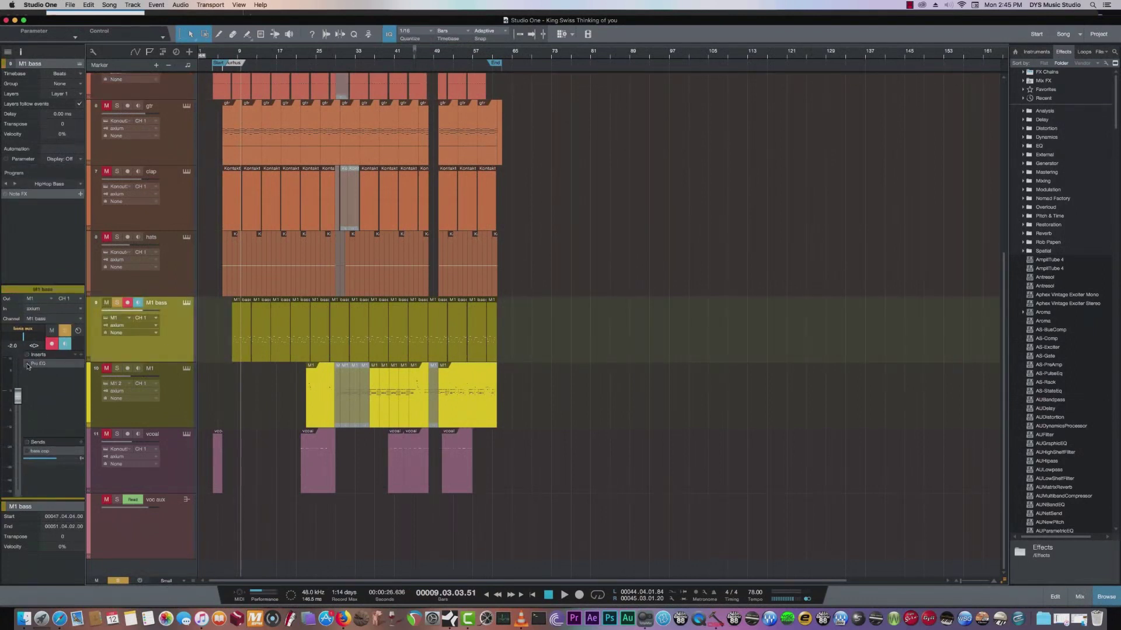
pyautogui.press('space')
pyautogui.doubleClick(45, 364)
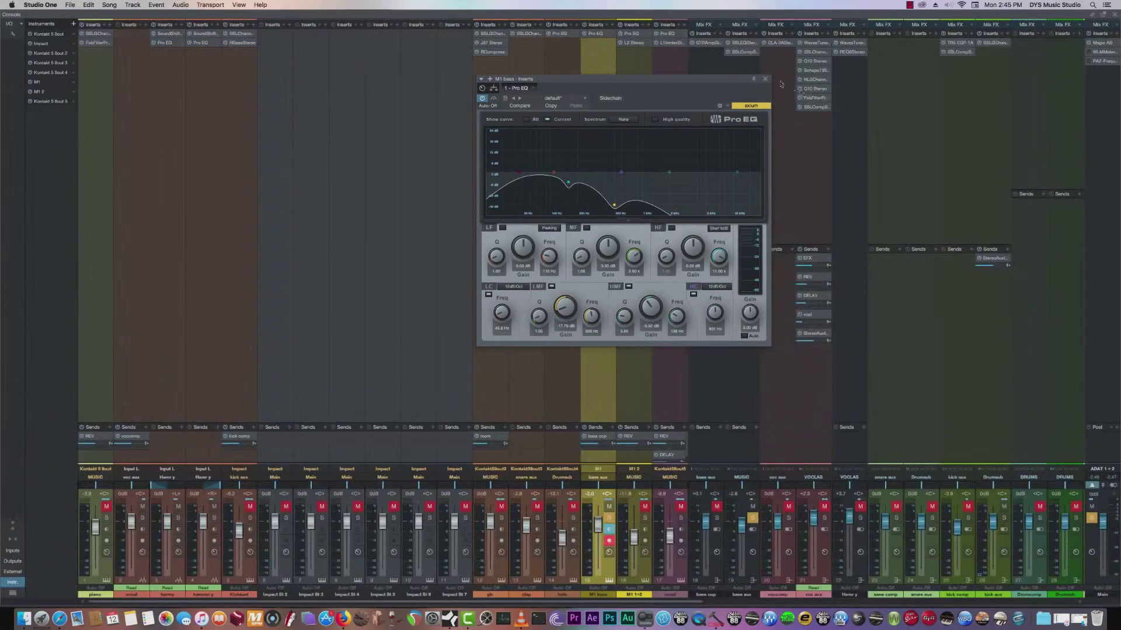
pyautogui.click(766, 80)
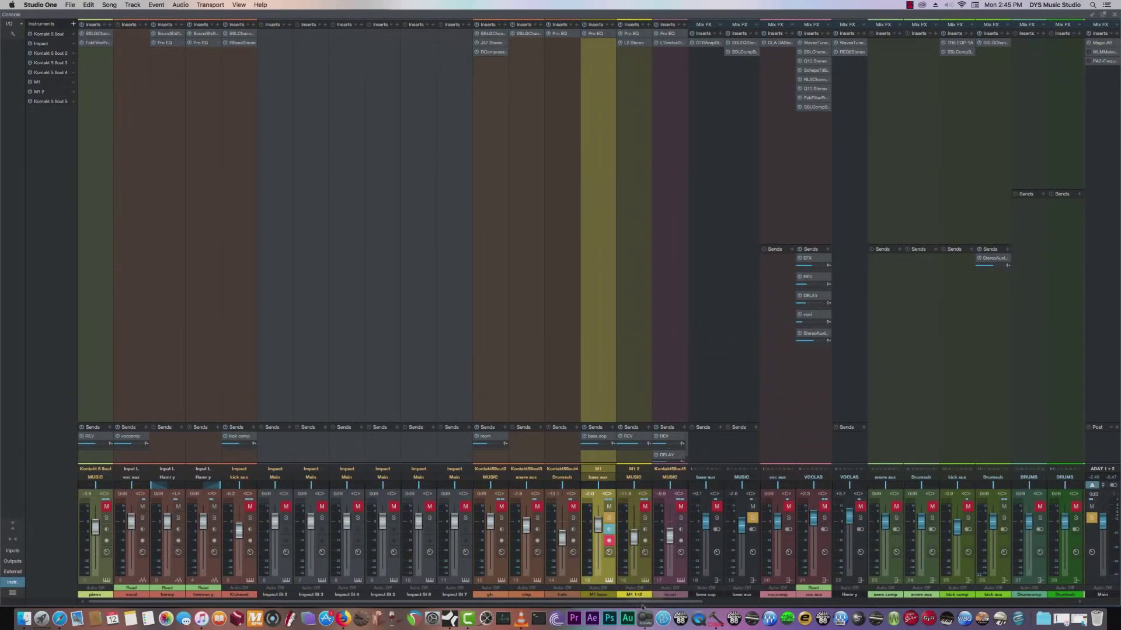
# Unmute and solo the bass cop channel in the console
pyautogui.hscroll(2, 650, 592)
pyautogui.click(672, 506)
pyautogui.click(673, 517)
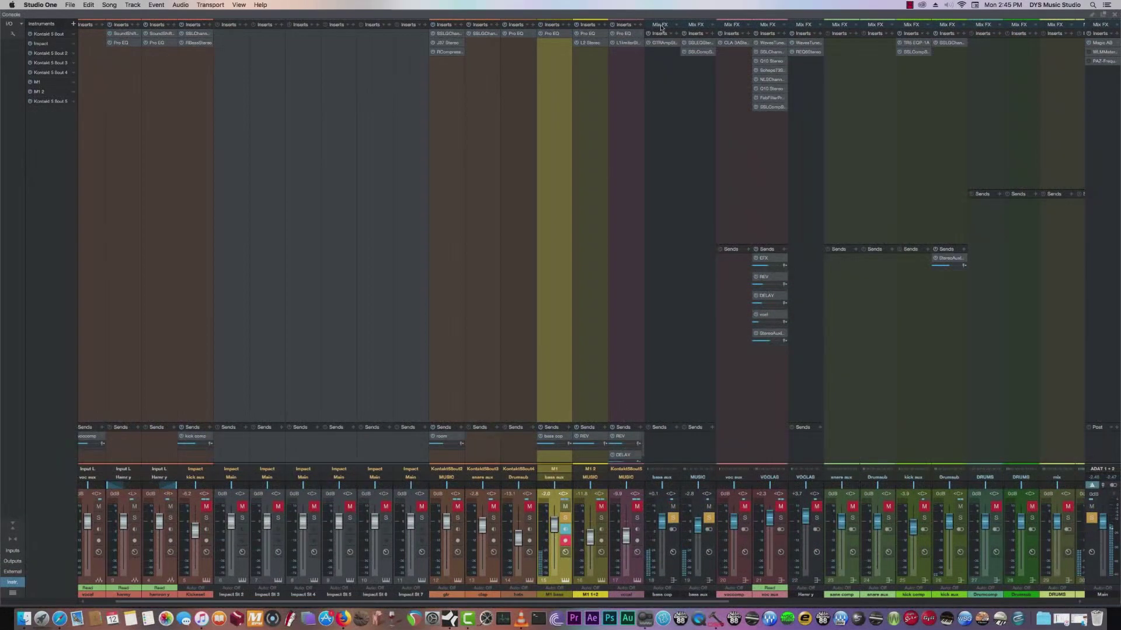
# Open the GTR Amp insert on the bass cop channel, toggle its bypass, and close its window
pyautogui.click(664, 43)
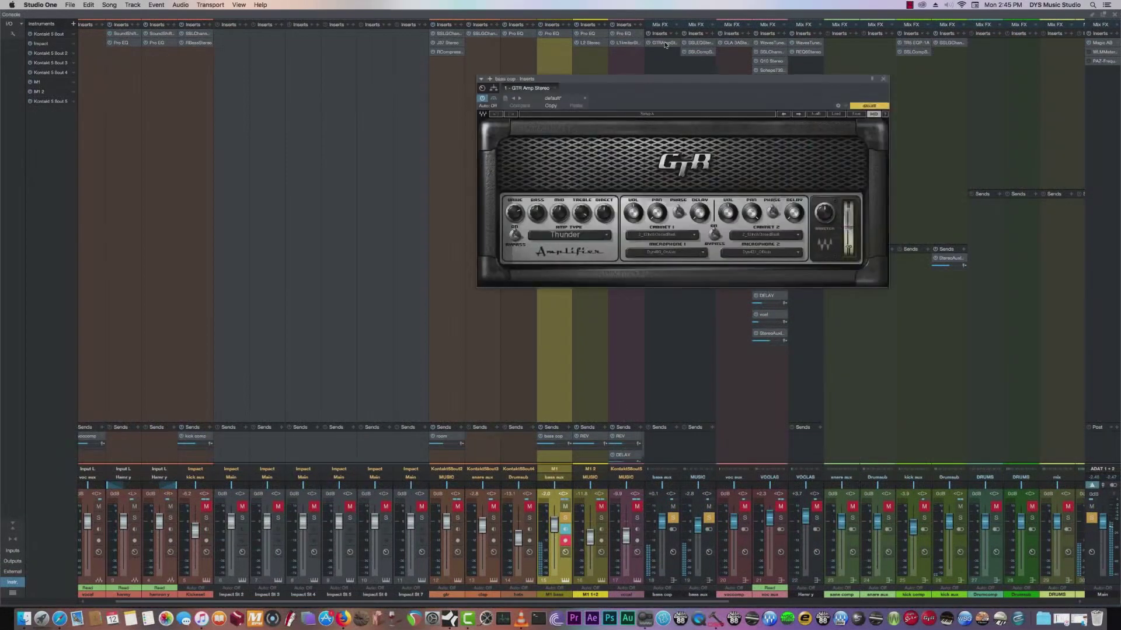
pyautogui.click(493, 99)
pyautogui.click(884, 80)
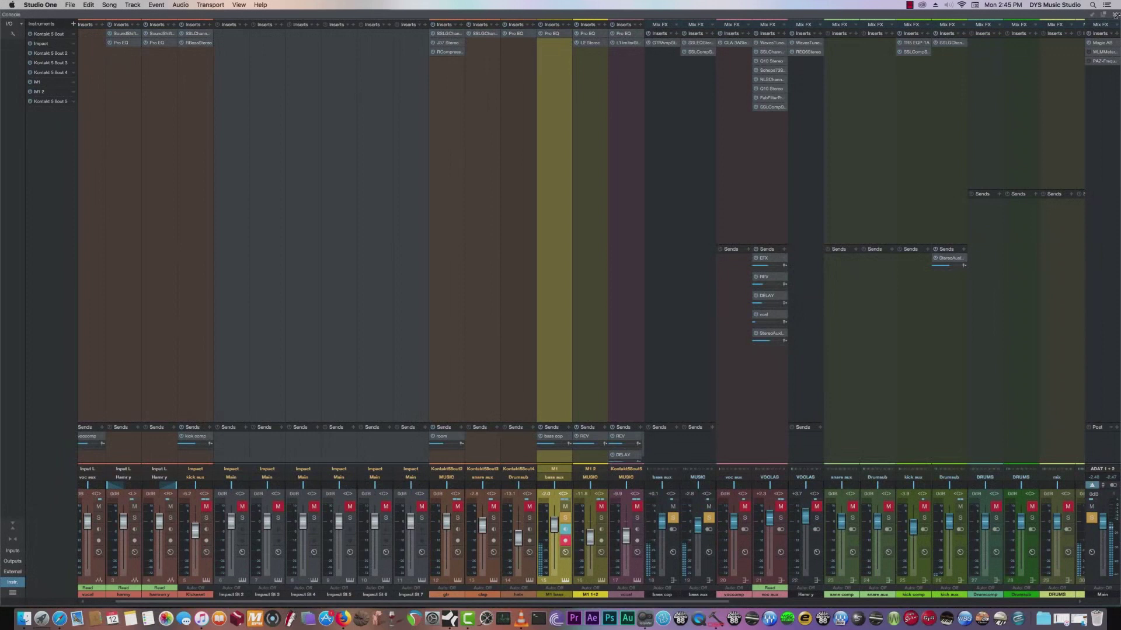
# Return to the arrangement and play the song with the kick, clap, hats and M1 bass tracks soloed
pyautogui.click(1114, 14)
pyautogui.press('space')
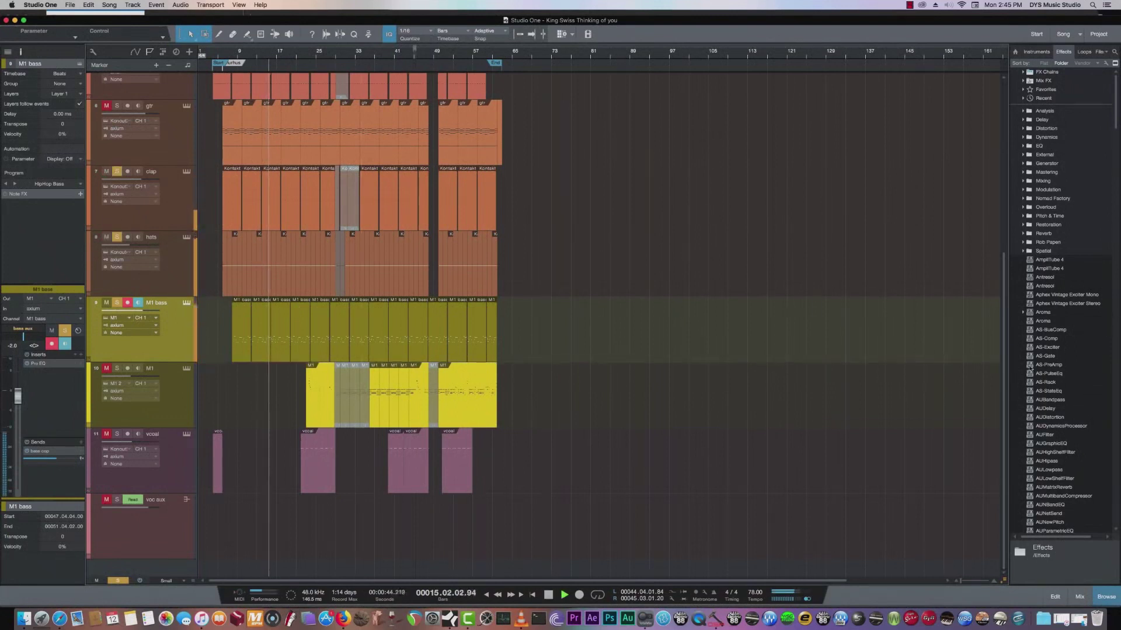
pyautogui.scroll(5, 946, 351)
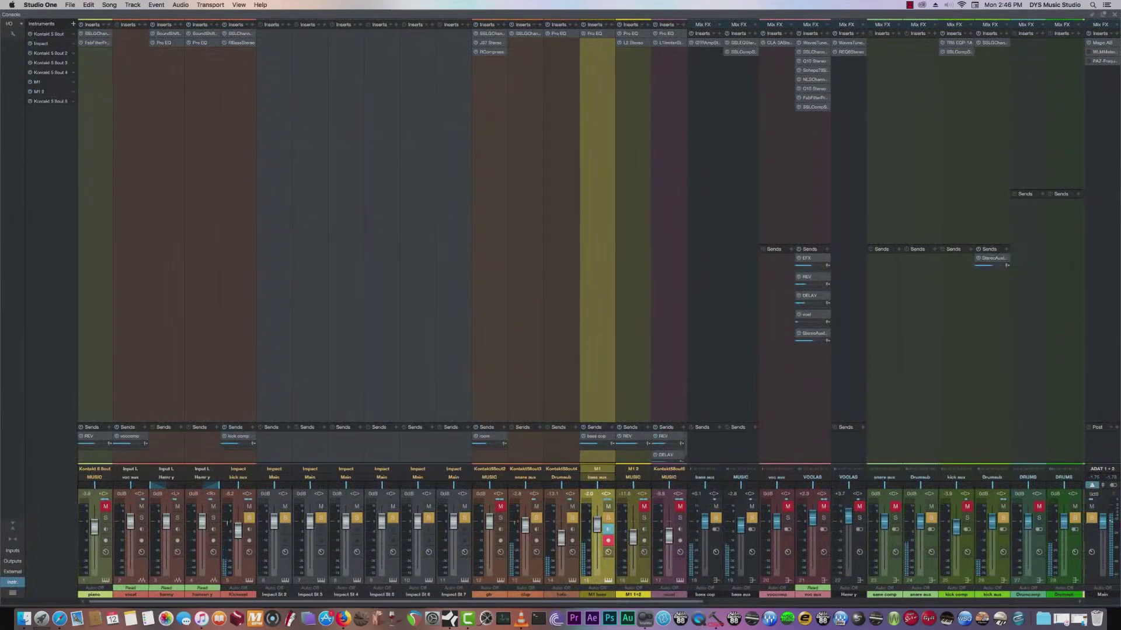
# In the console, unmute and solo the kick comp, snare aux and snare comp channels
pyautogui.moveTo(616, 601); pyautogui.dragTo(829, 601)
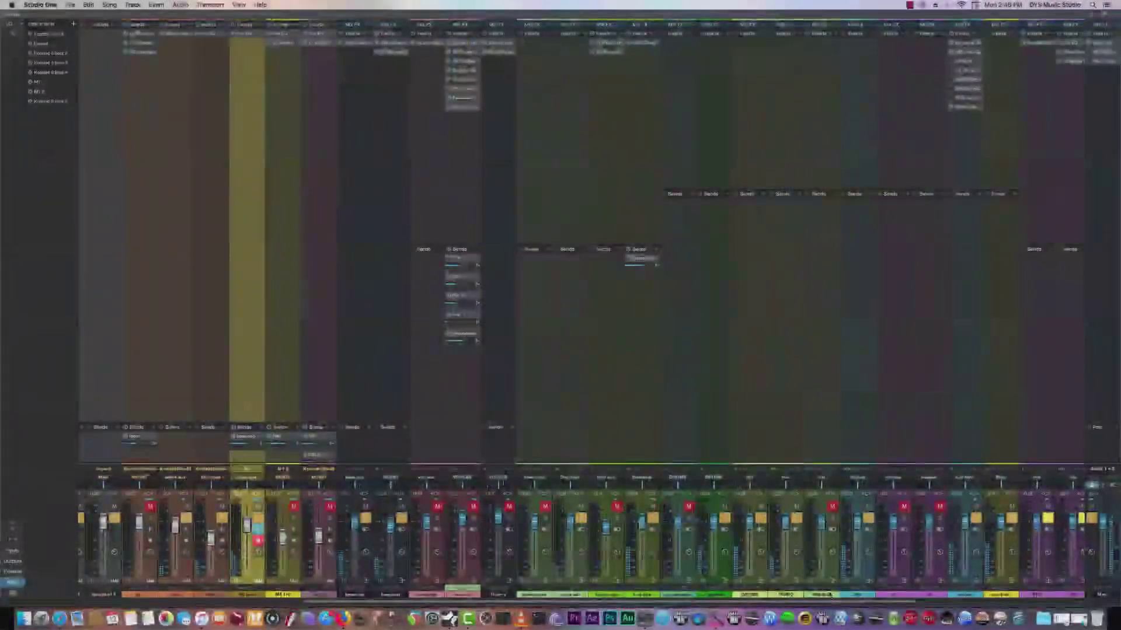
pyautogui.click(617, 506)
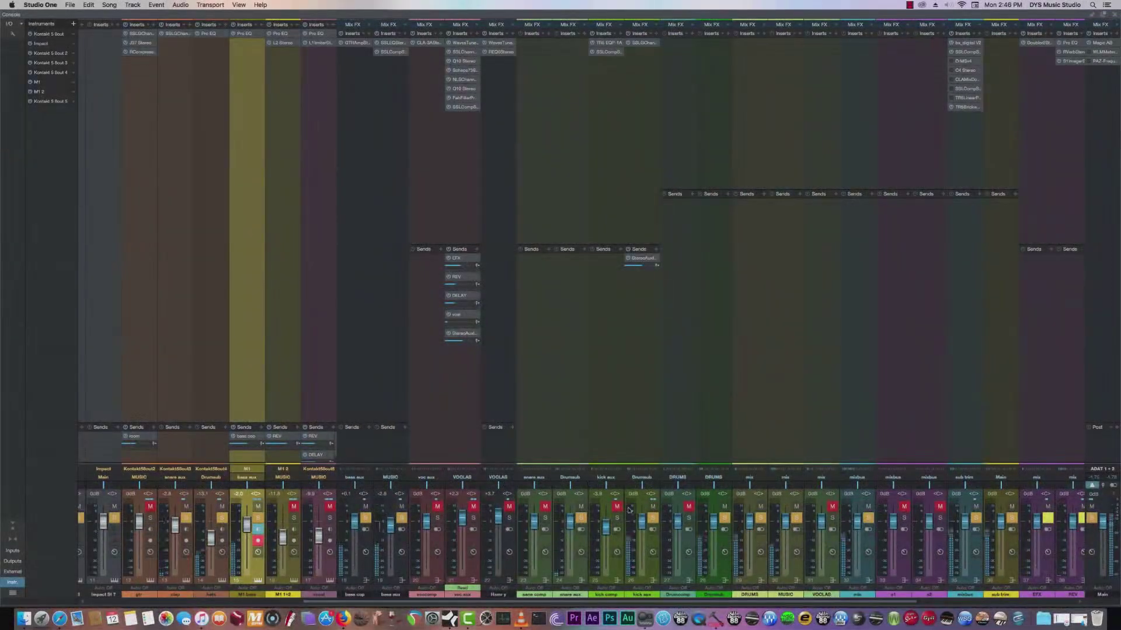
pyautogui.click(581, 517)
pyautogui.click(544, 507)
pyautogui.click(546, 518)
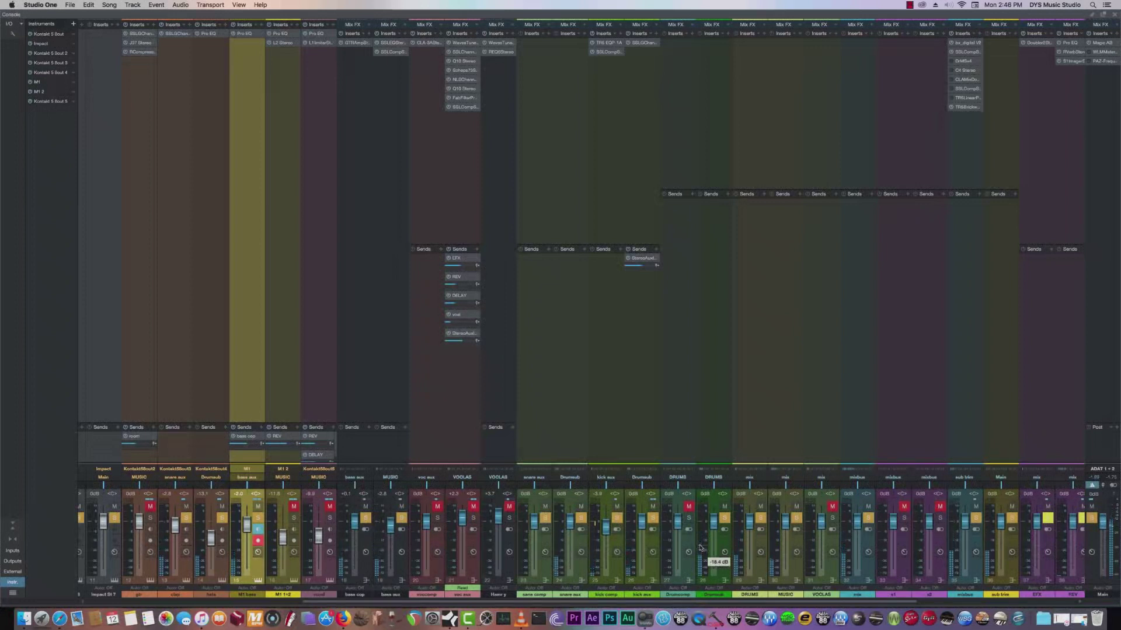
# Select the snare aux channel, examine the SSL G-Channel insert on the clap channel, and close its window
pyautogui.click(575, 545)
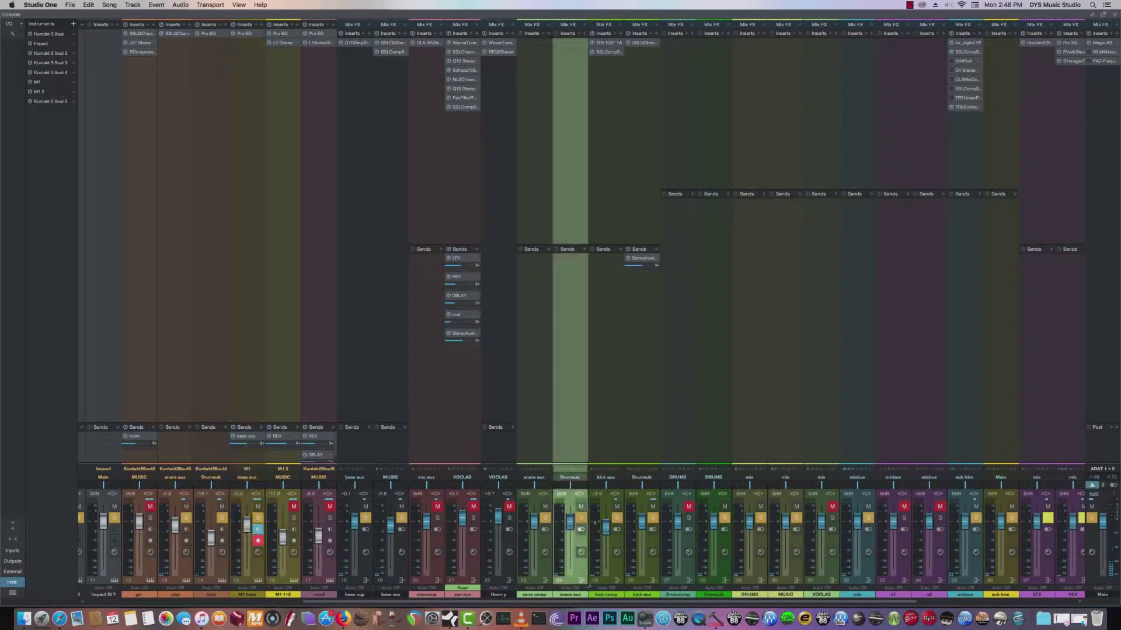
pyautogui.hscroll(-5, 345, 541)
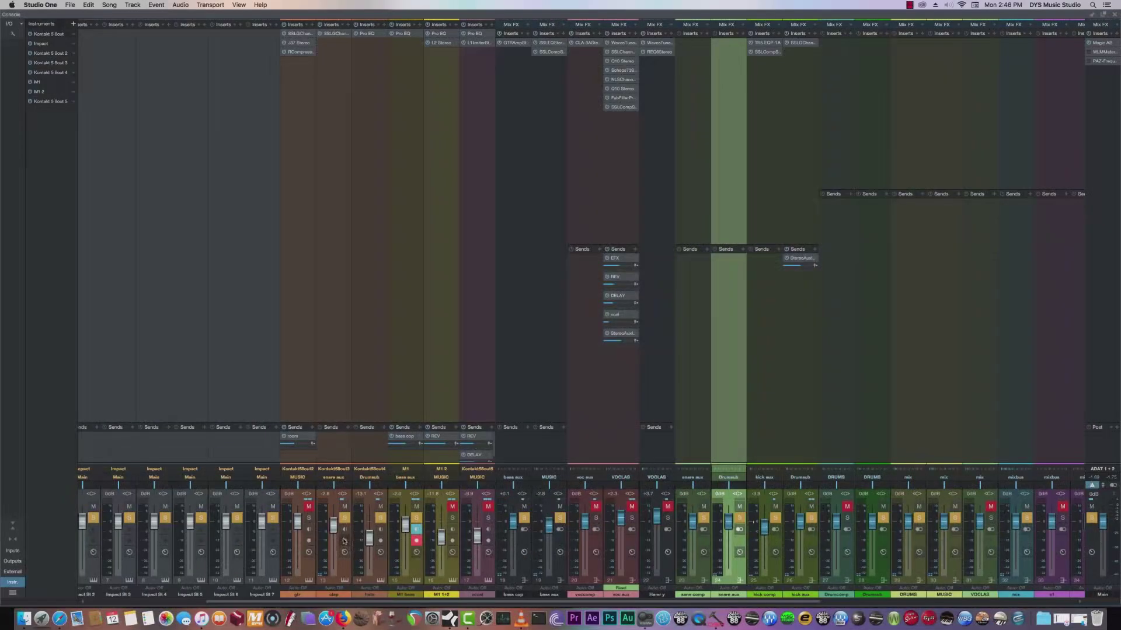
pyautogui.click(334, 34)
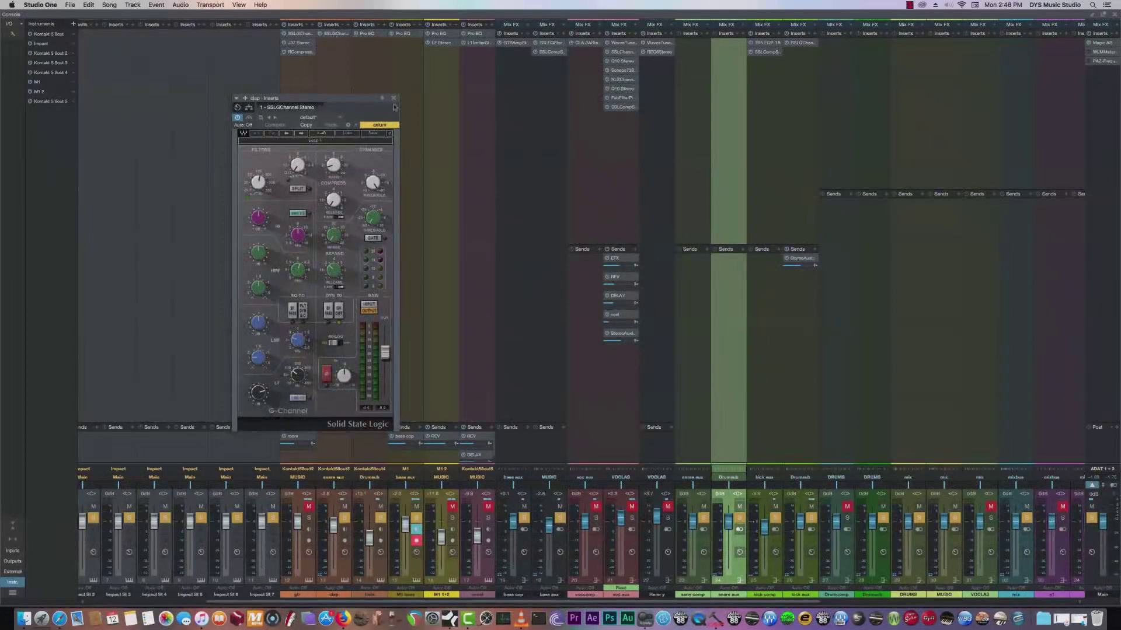
pyautogui.click(393, 98)
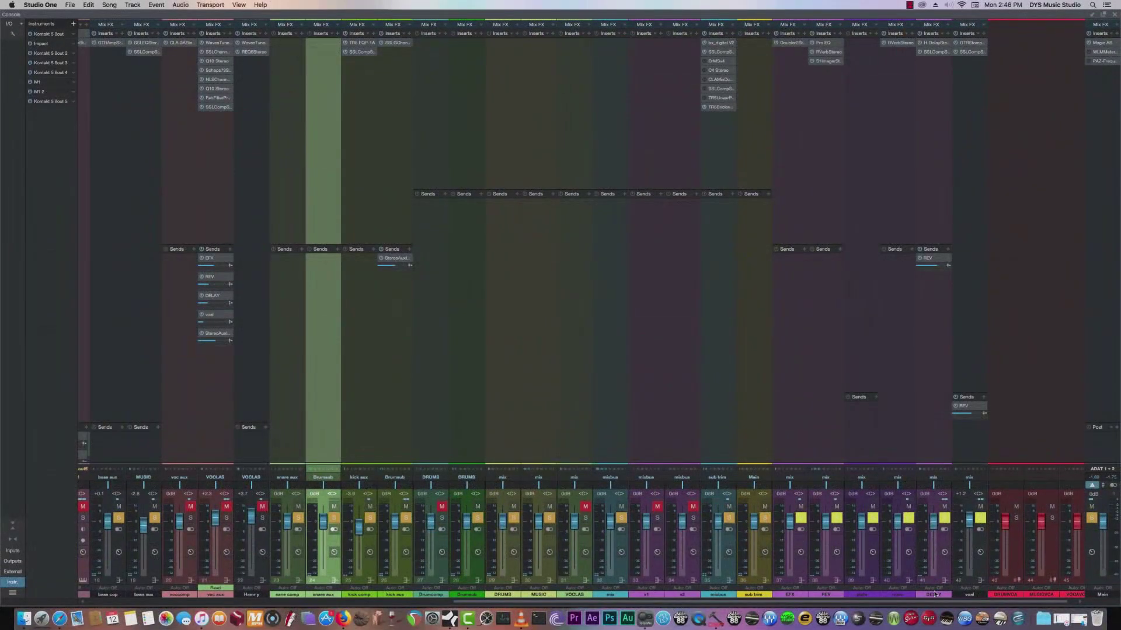
# Remove the two purple bus channels that are routed to the mixbus
pyautogui.click(696, 506)
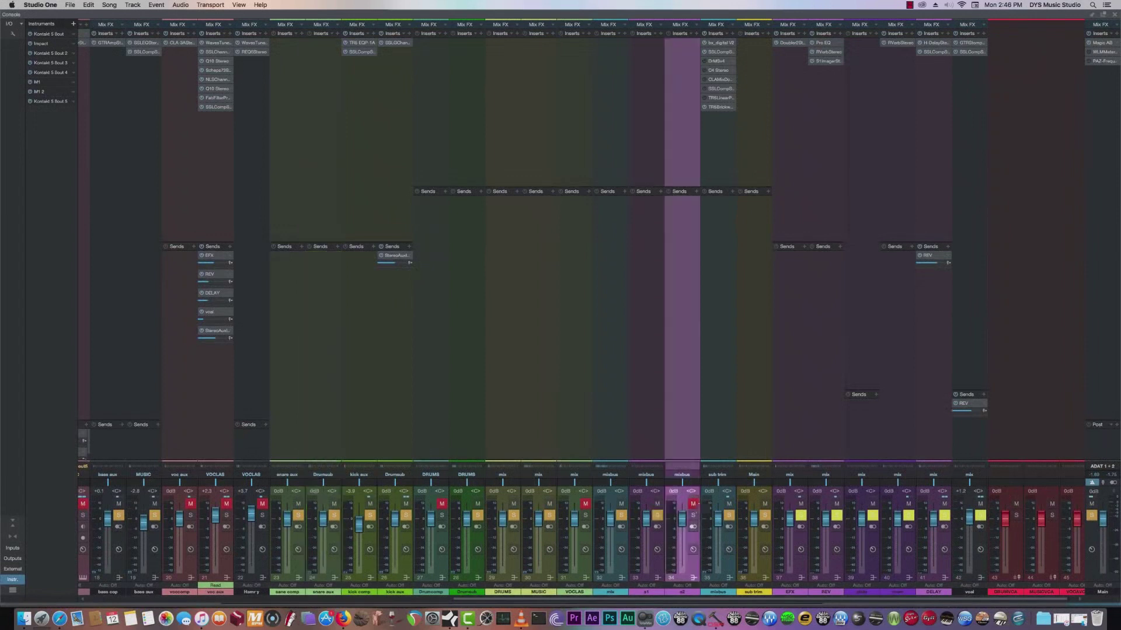
pyautogui.rightClick(689, 569)
pyautogui.click(713, 521)
pyautogui.rightClick(678, 562)
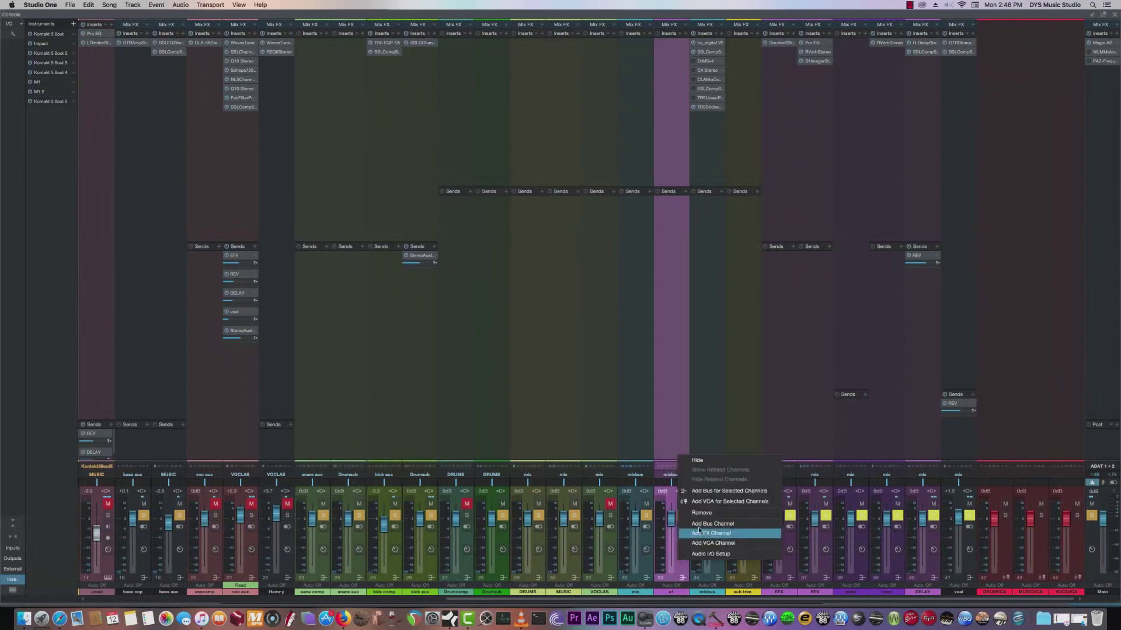
pyautogui.click(696, 519)
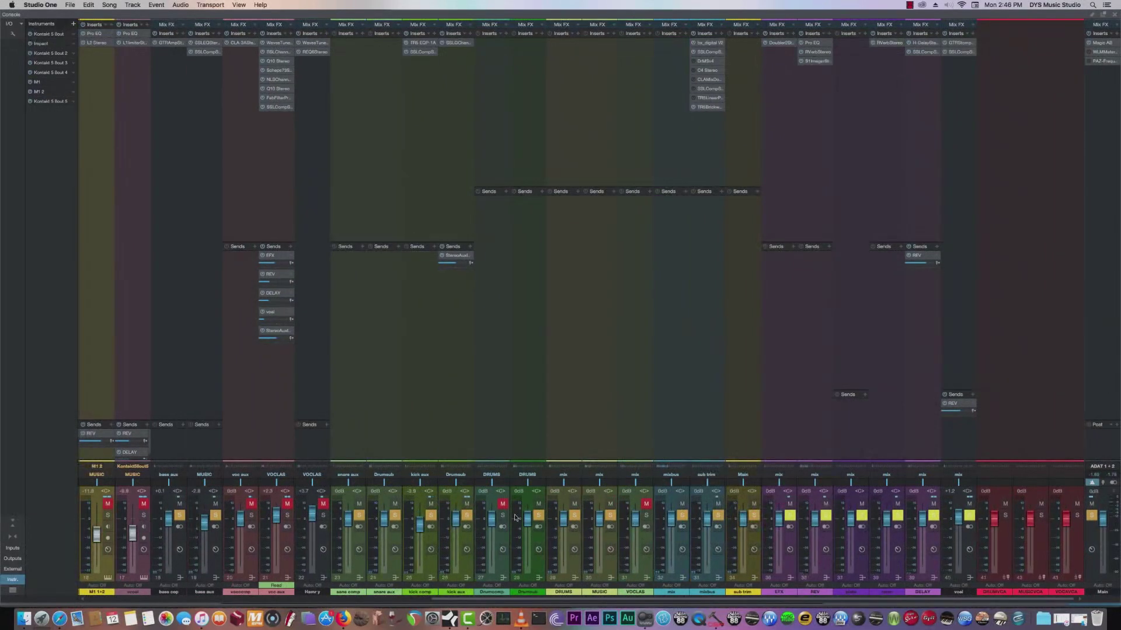
# Remove the Drumcomp bus channel from the console
pyautogui.click(497, 560)
pyautogui.rightClick(497, 560)
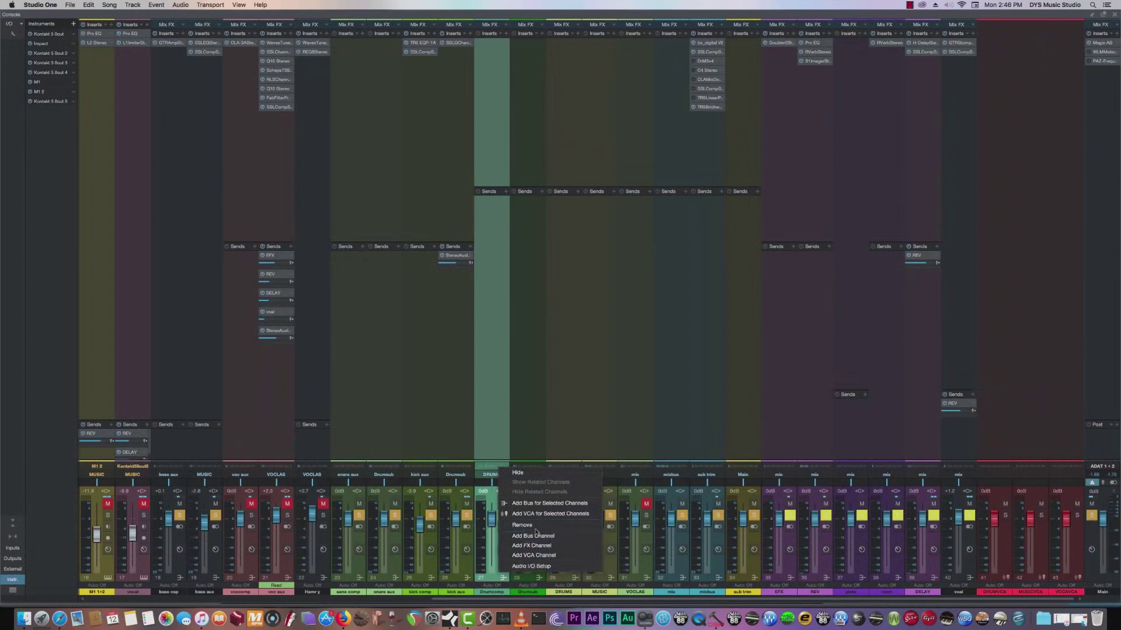
pyautogui.click(533, 536)
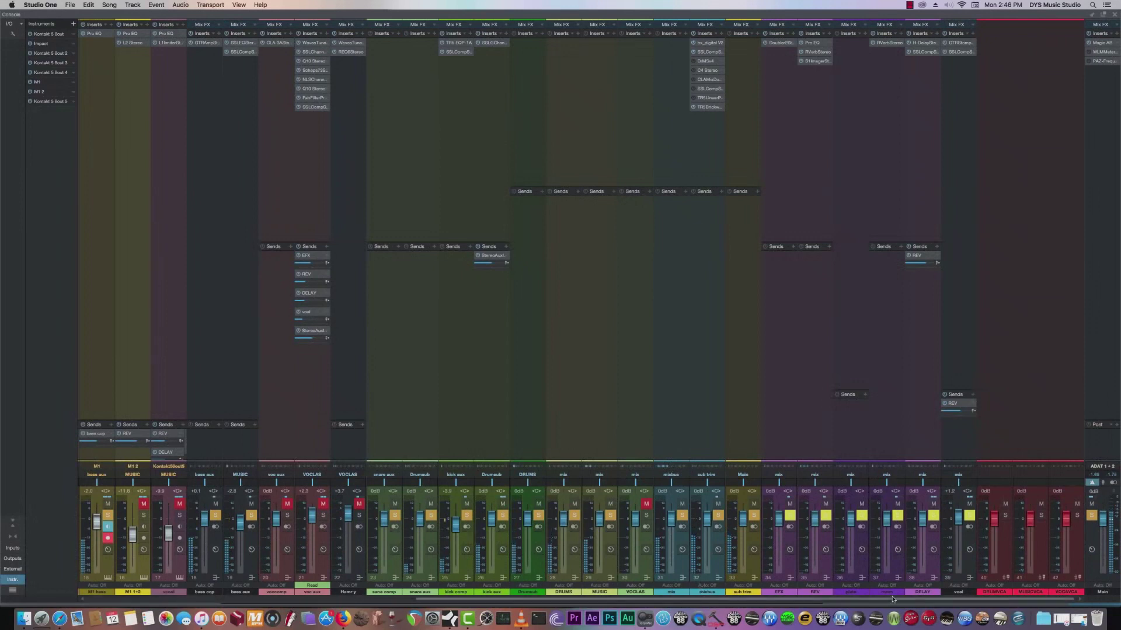
# Examine the loudness in the WLM Meter insert on the Main output, closing the meter window when finished
pyautogui.click(1089, 55)
pyautogui.click(1100, 52)
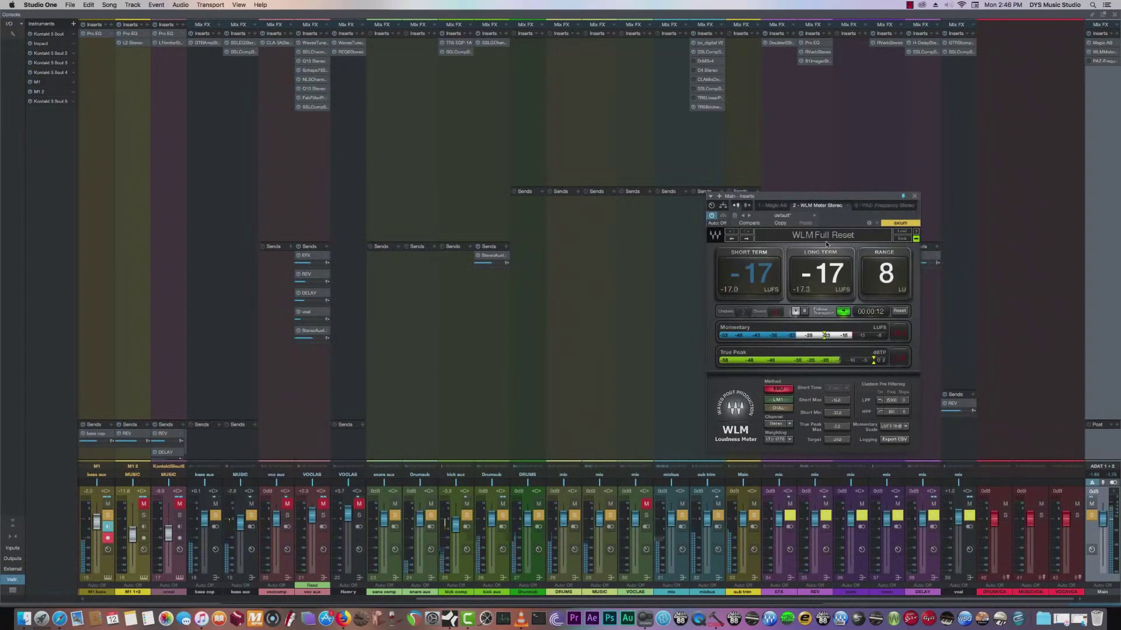
pyautogui.click(914, 196)
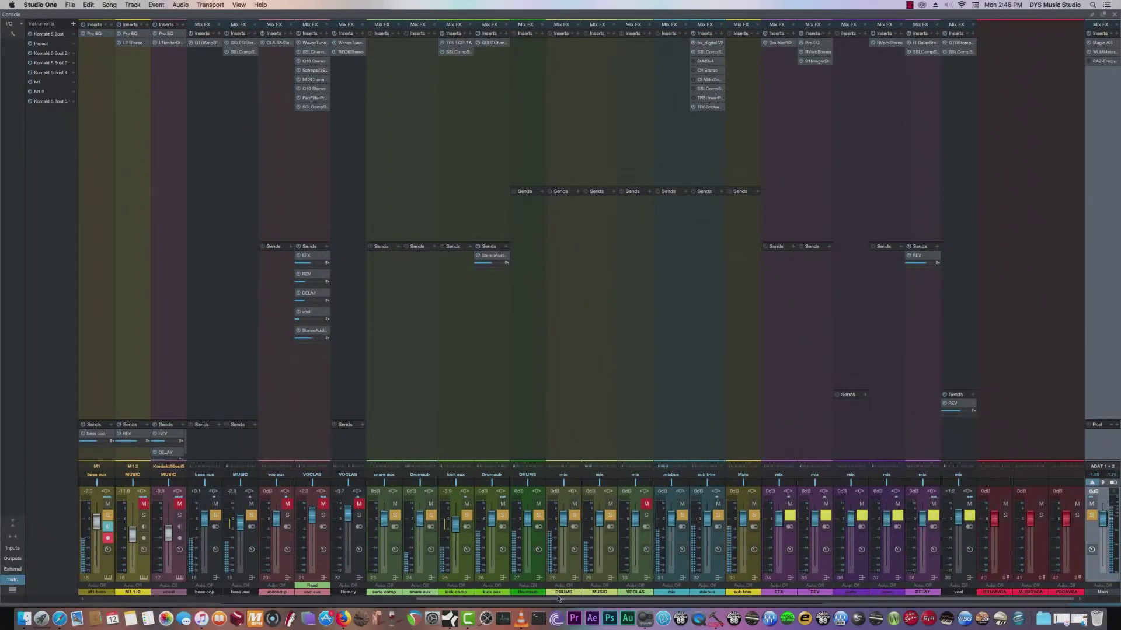
# Unmute and solo the piano and gtr channels at the beginning of the console
pyautogui.moveTo(558, 599); pyautogui.dragTo(239, 577)
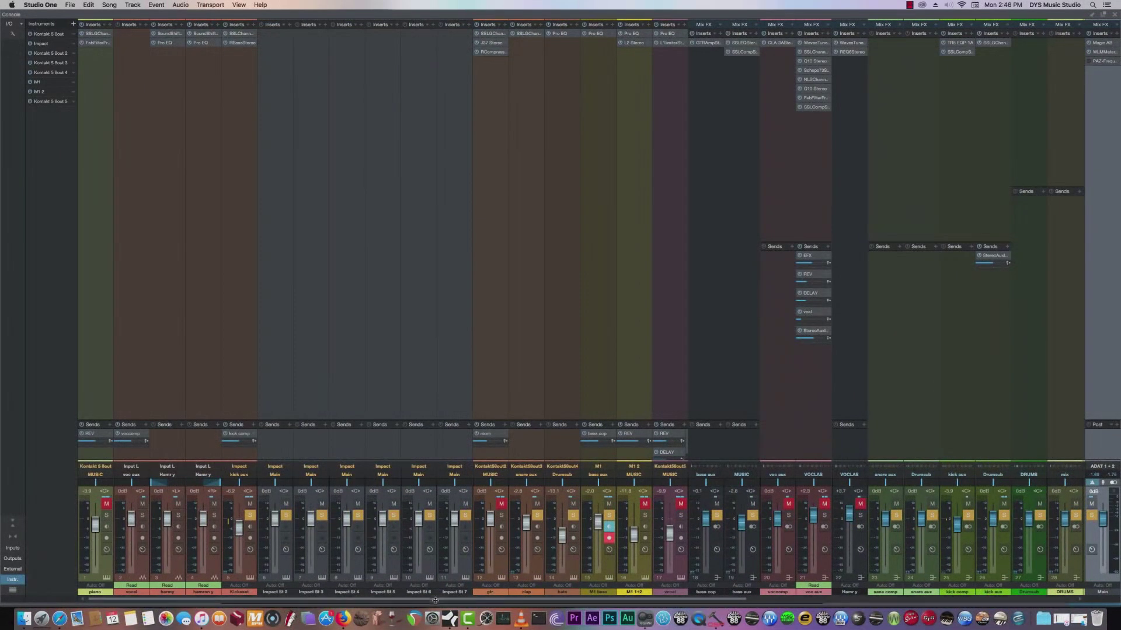
pyautogui.moveTo(432, 600); pyautogui.dragTo(434, 600)
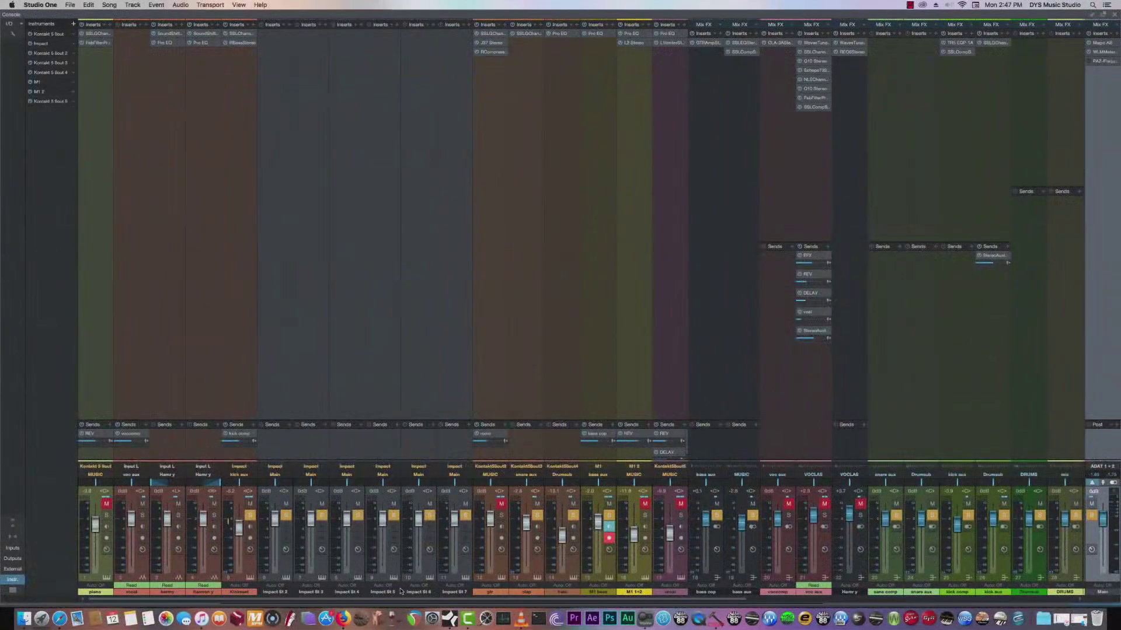
pyautogui.moveTo(408, 569)
pyautogui.click(108, 505)
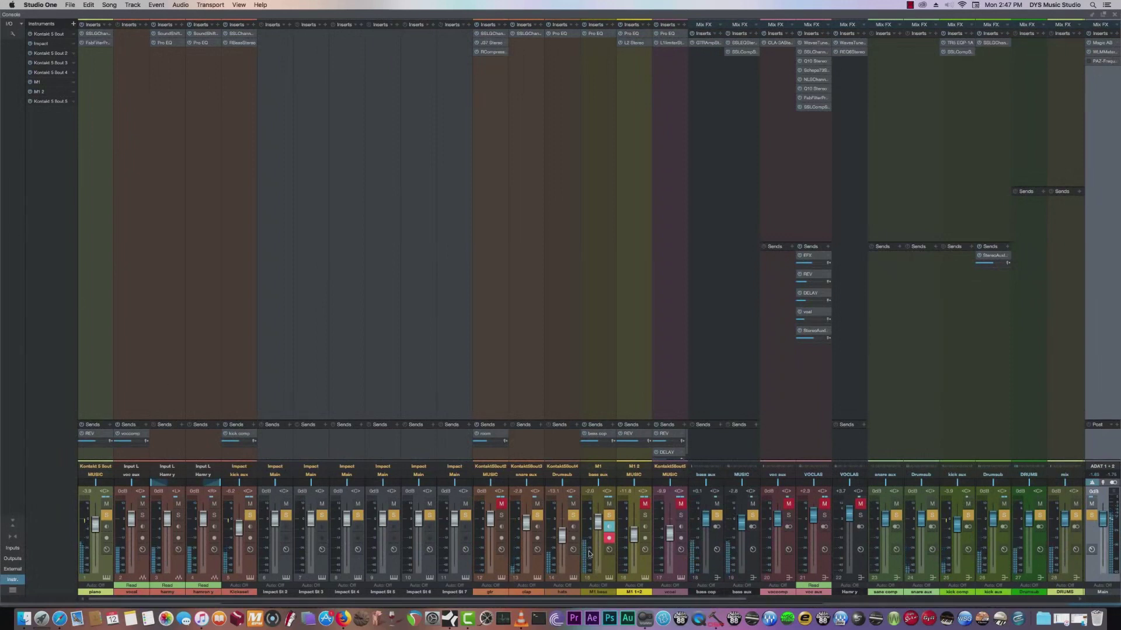
pyautogui.click(501, 504)
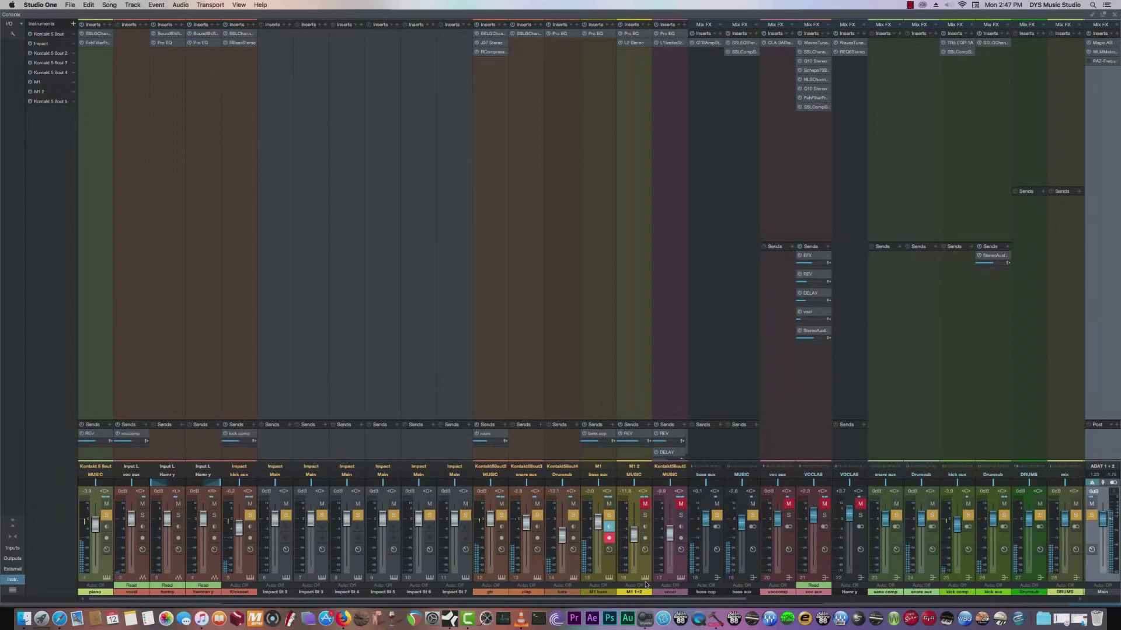
# Examine the RCompressor insert on the gtr channel and close its window
pyautogui.moveTo(638, 597); pyautogui.dragTo(704, 597)
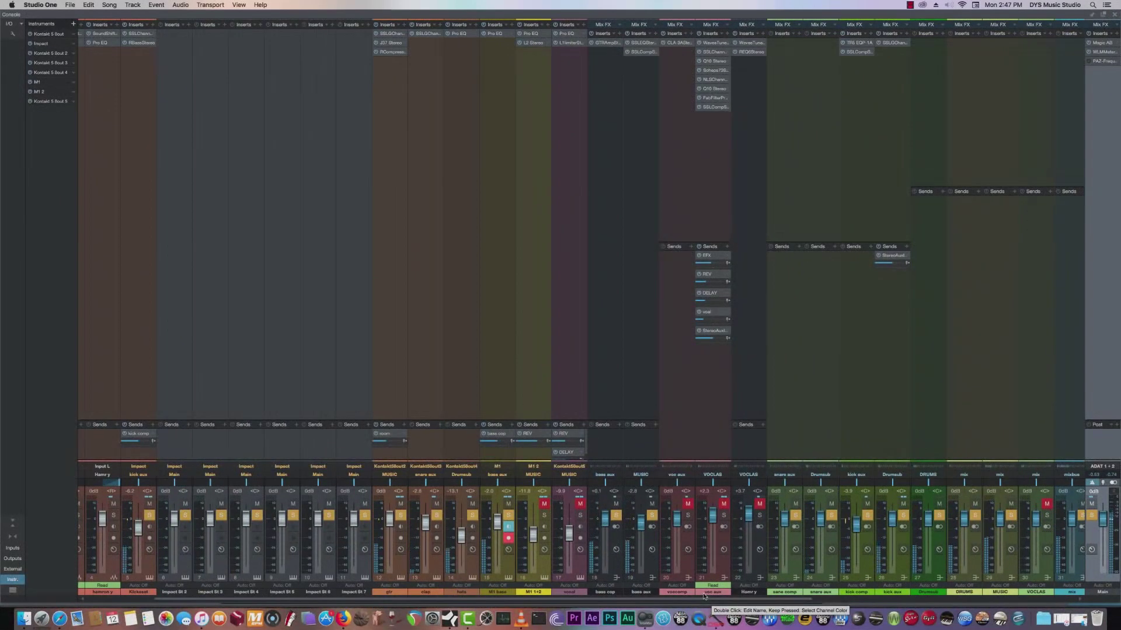
pyautogui.doubleClick(394, 52)
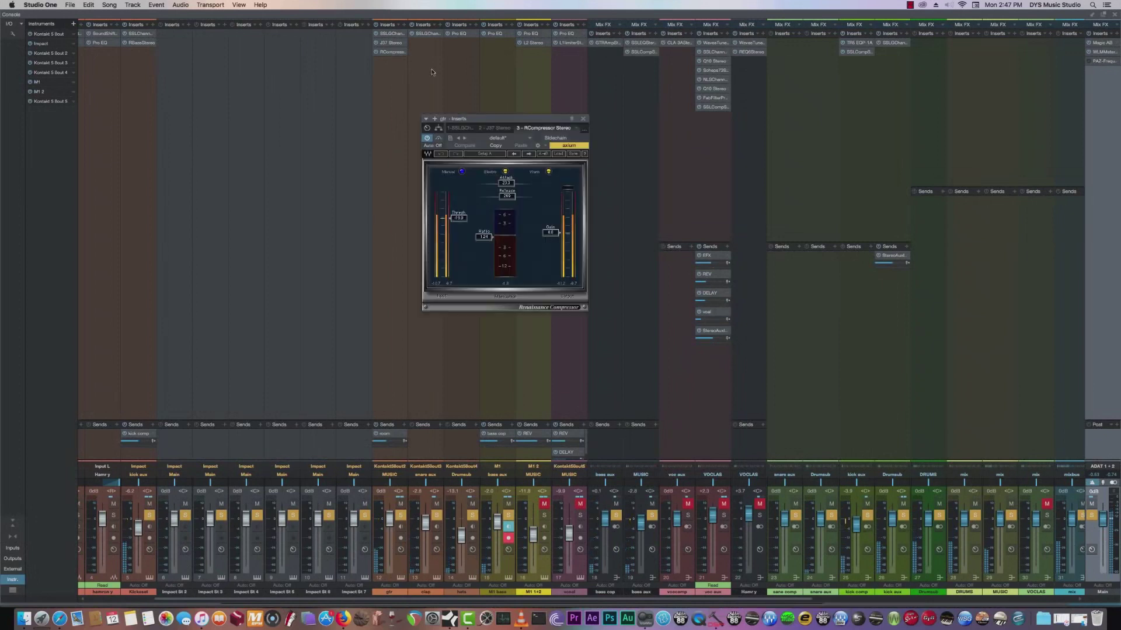
pyautogui.click(584, 119)
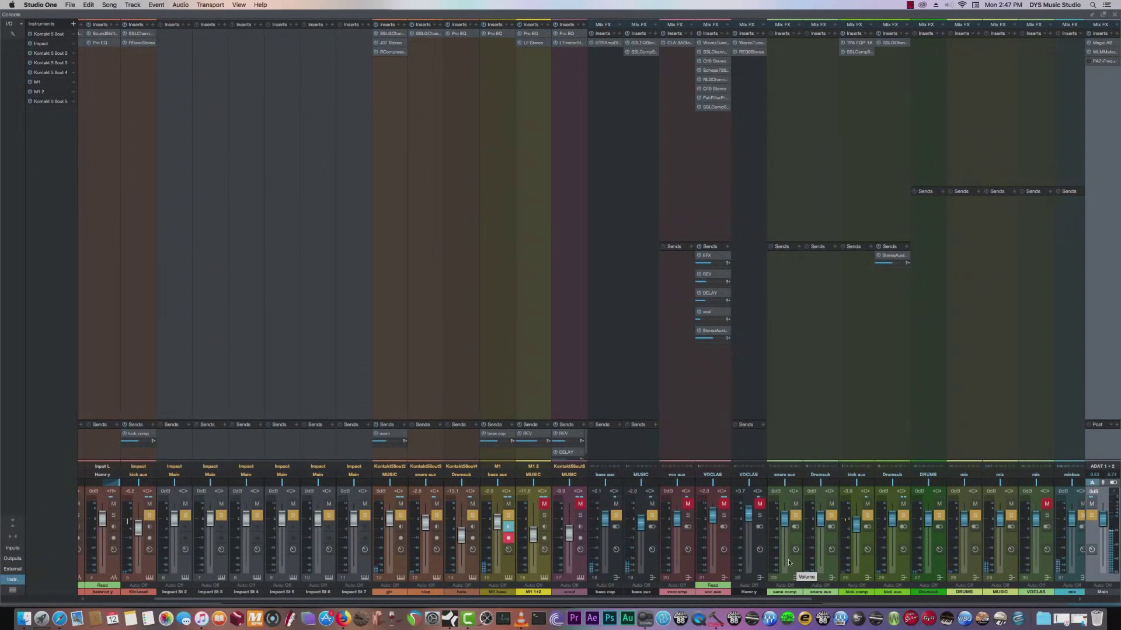
# Return to the arrangement, add the M1 synth track to the soloed tracks, and play briefly from about bar 23, selecting that track
pyautogui.press('F3')
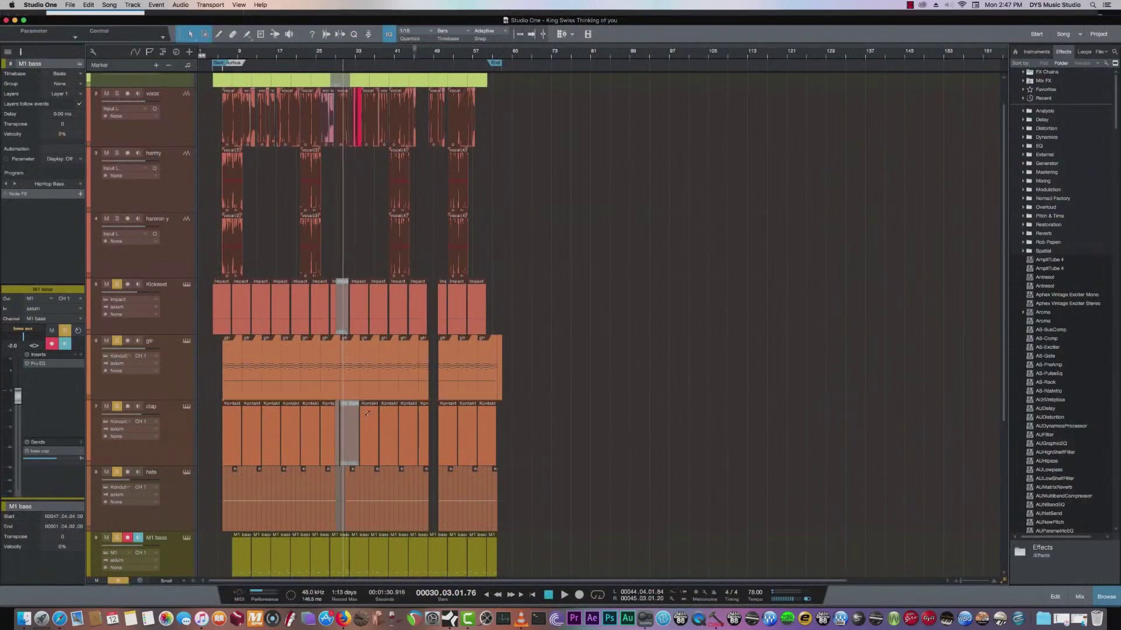
pyautogui.moveTo(1003, 375); pyautogui.dragTo(1001, 519)
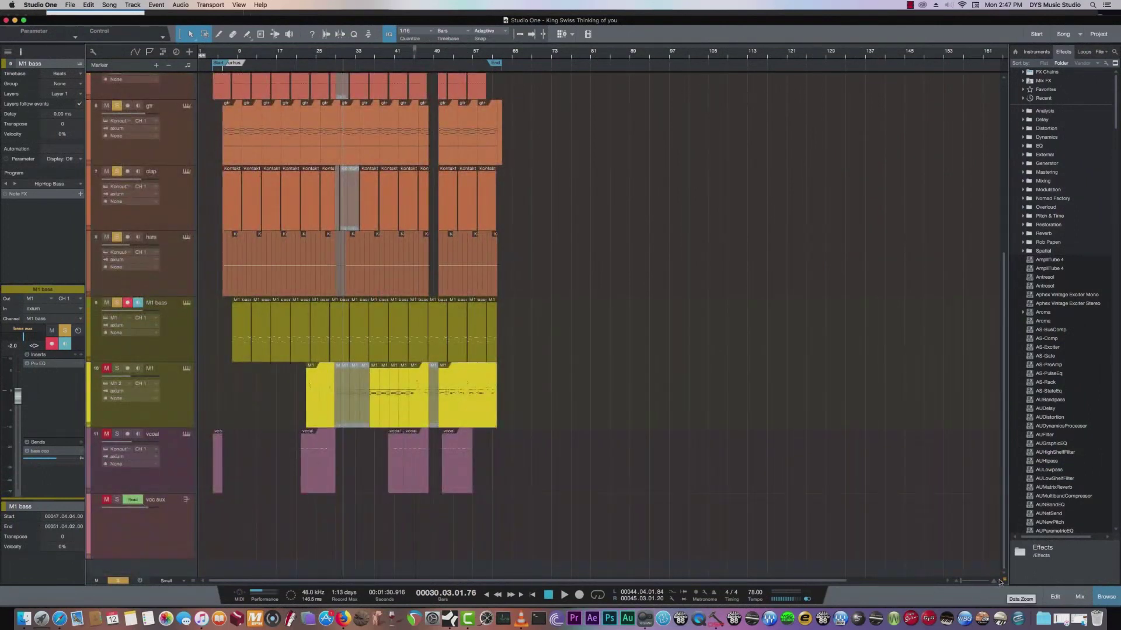
pyautogui.click(105, 370)
pyautogui.click(310, 55)
pyautogui.press('space')
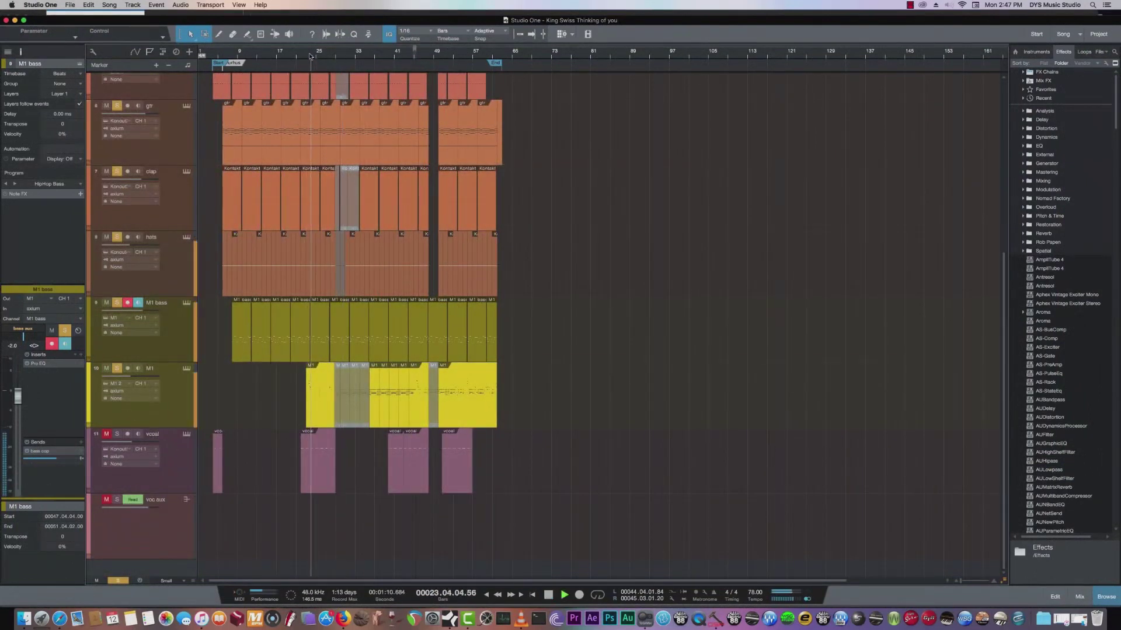
pyautogui.click(173, 407)
pyautogui.press('space')
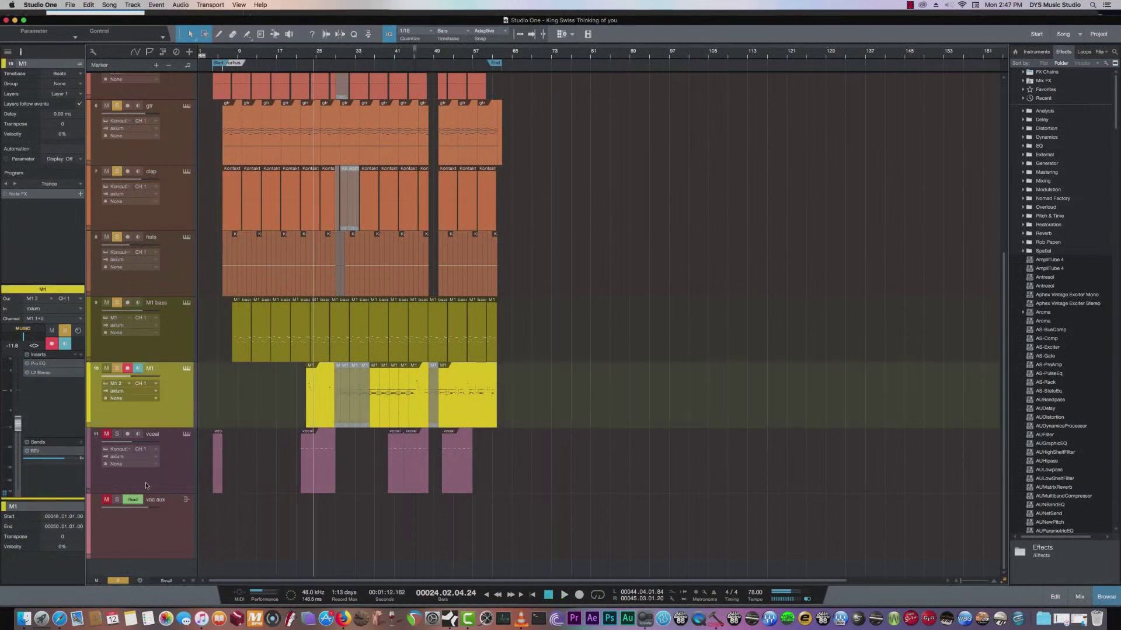
# Clear all solos, solo only the M1 synth track, and play it from the start of its first event
pyautogui.click(118, 581)
pyautogui.click(119, 368)
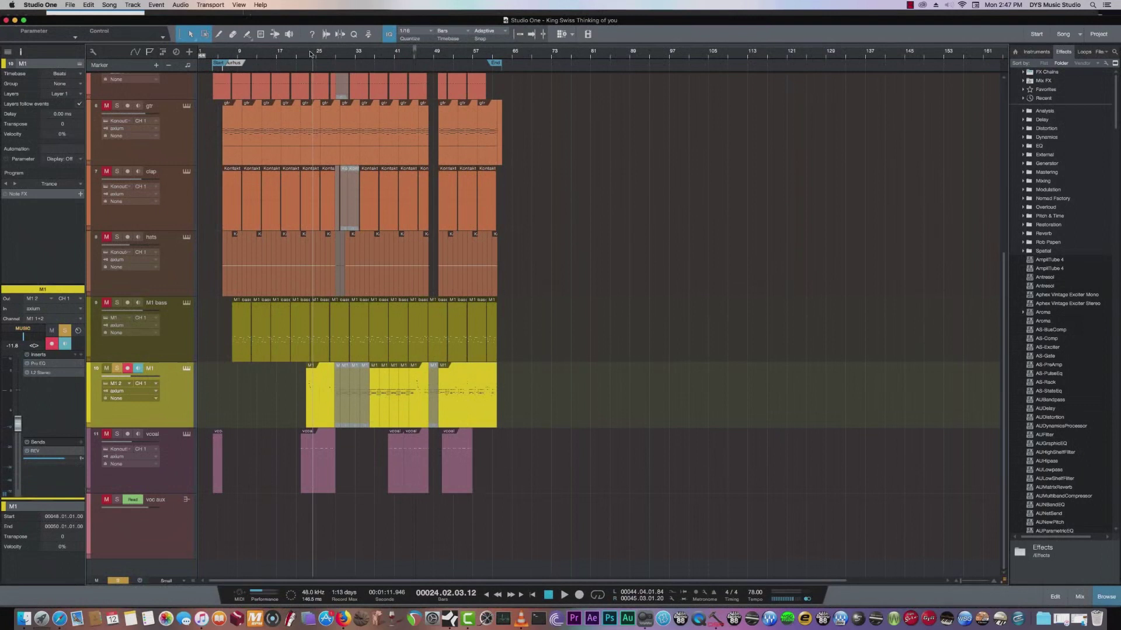
pyautogui.moveTo(310, 53); pyautogui.dragTo(306, 55)
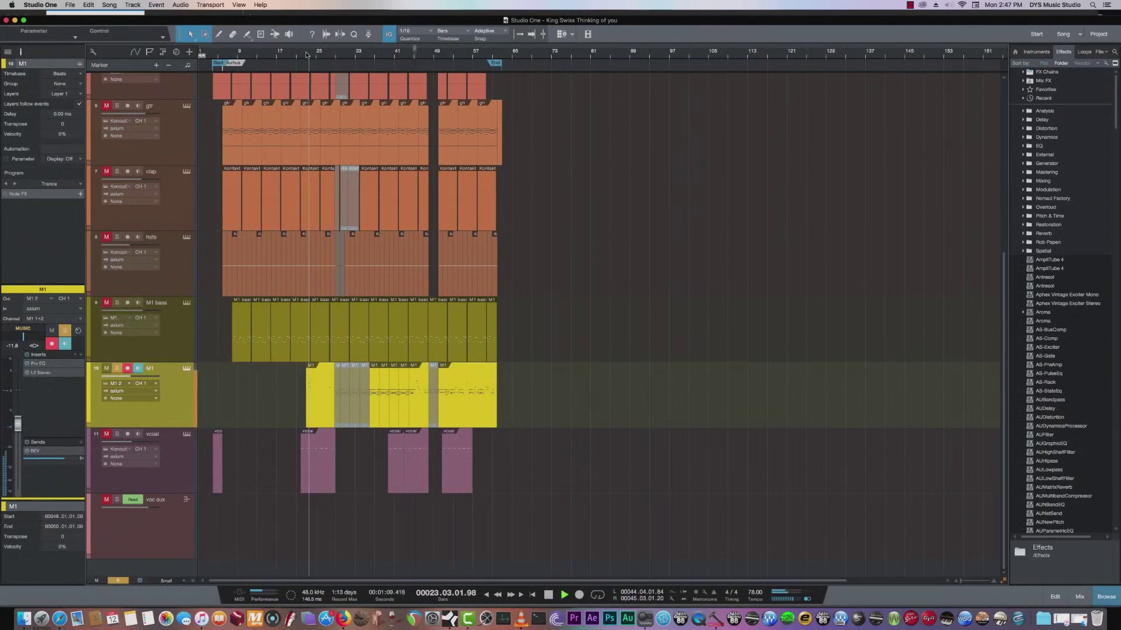
pyautogui.press('space')
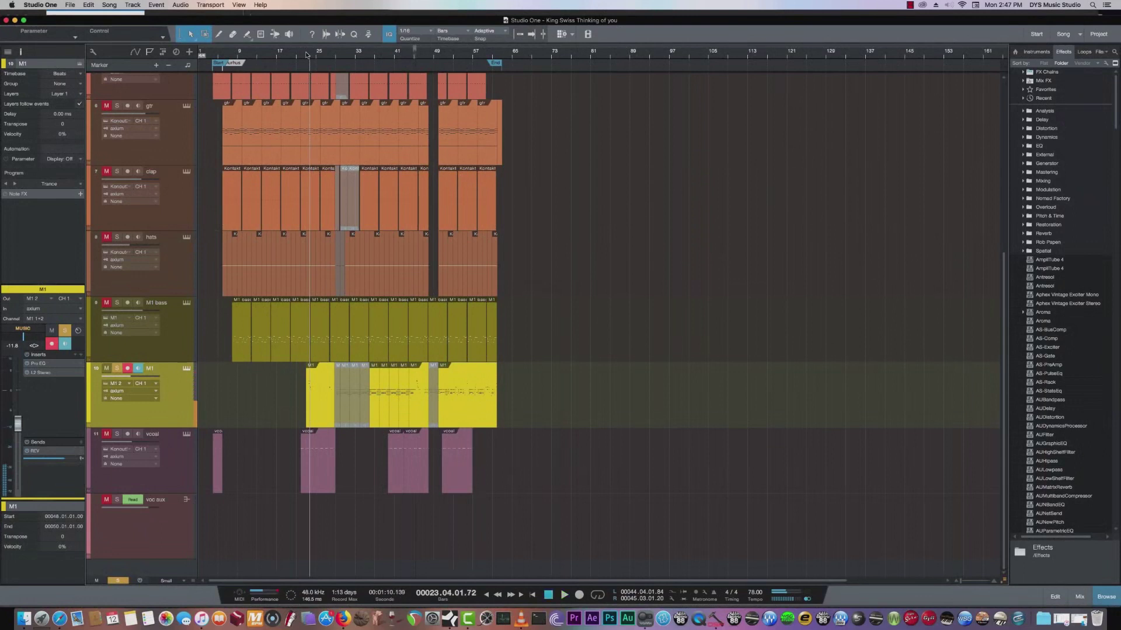
# View the Korg M1 instrument on the M1 synth track, close it, and open the track's Pro EQ insert
pyautogui.click(188, 369)
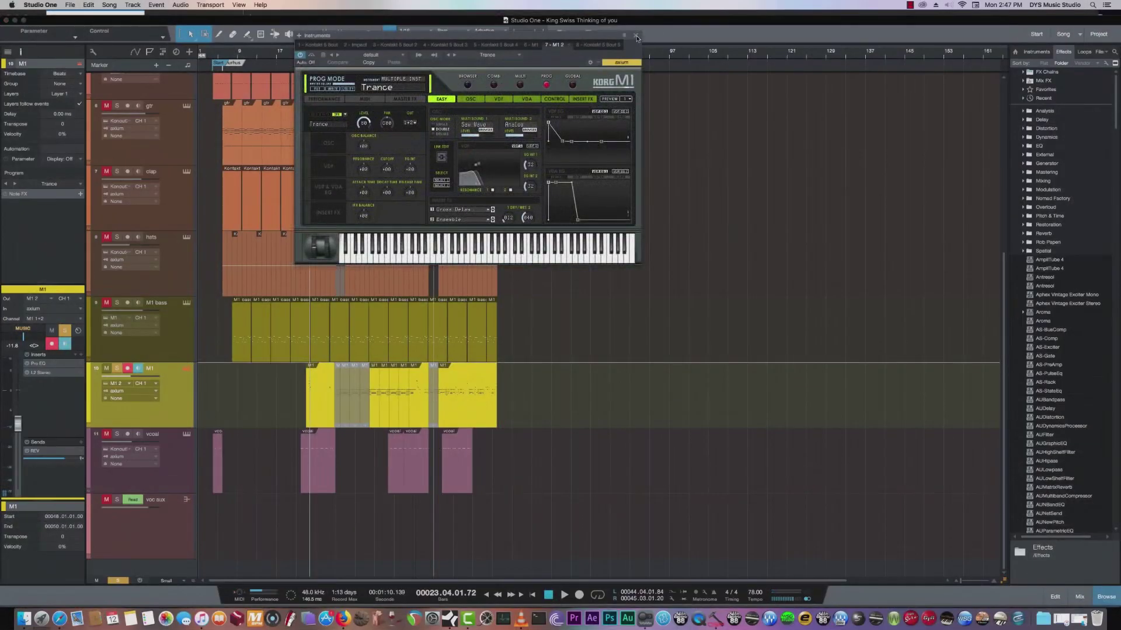
pyautogui.click(637, 36)
pyautogui.click(41, 363)
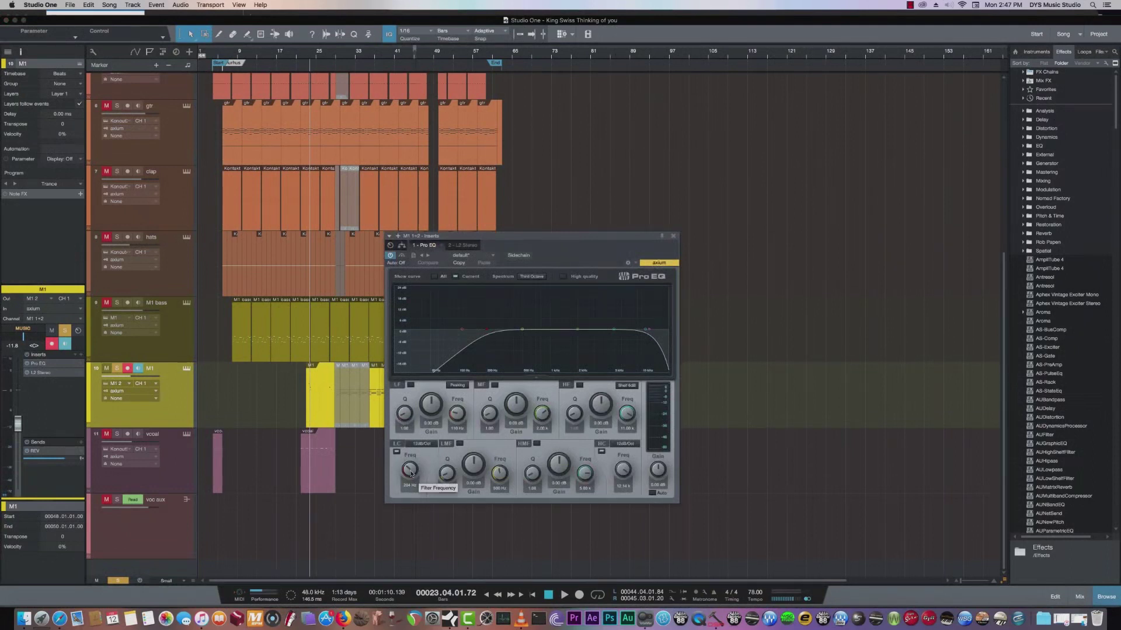
# Play the M1 synth part while also soloing the M1 bass, hats and gtr tracks, stopping playback when finished
pyautogui.press('space')
pyautogui.click(116, 303)
pyautogui.click(117, 237)
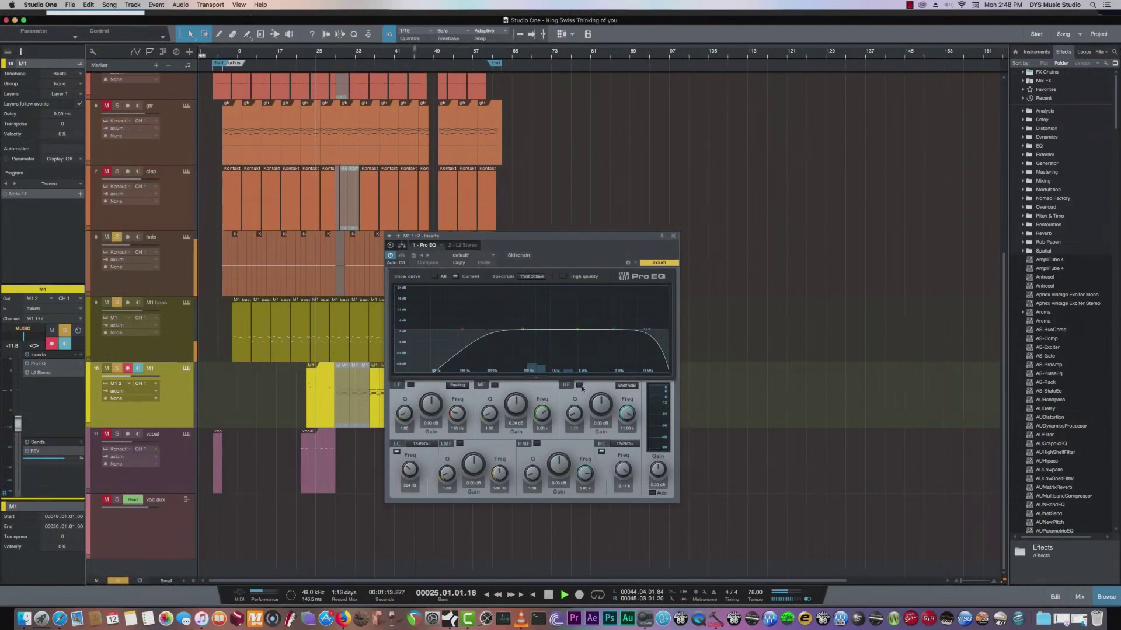
pyautogui.click(116, 105)
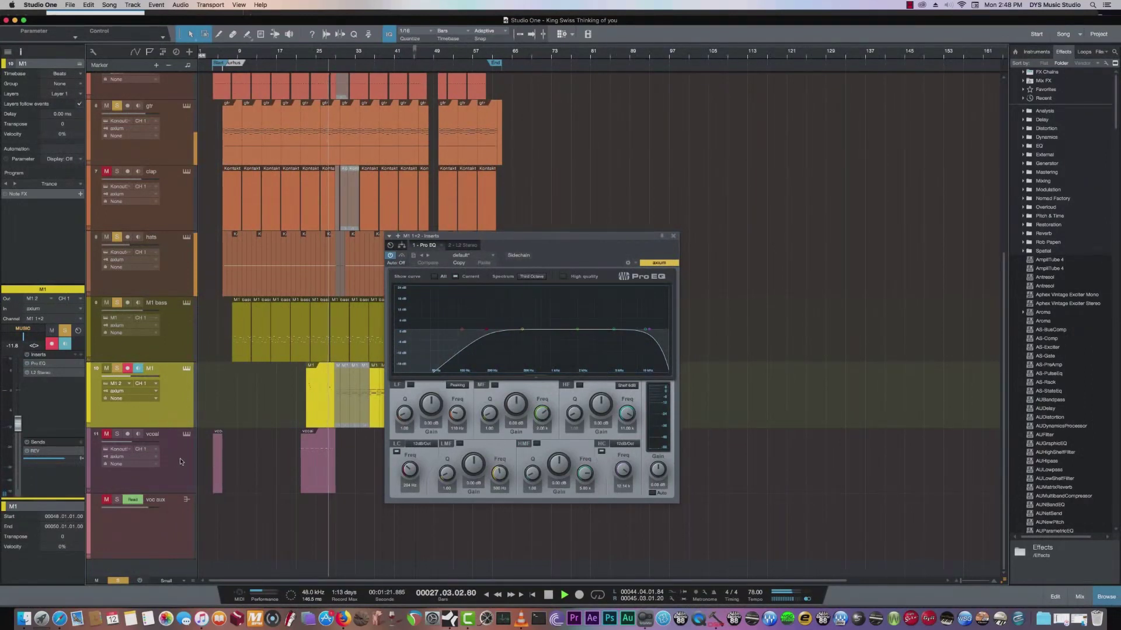
pyautogui.press('space')
# Clear all solos, solo the purple vocal instrument track, and play it from about bar 21
pyautogui.click(117, 581)
pyautogui.click(117, 435)
pyautogui.moveTo(307, 56); pyautogui.dragTo(299, 57)
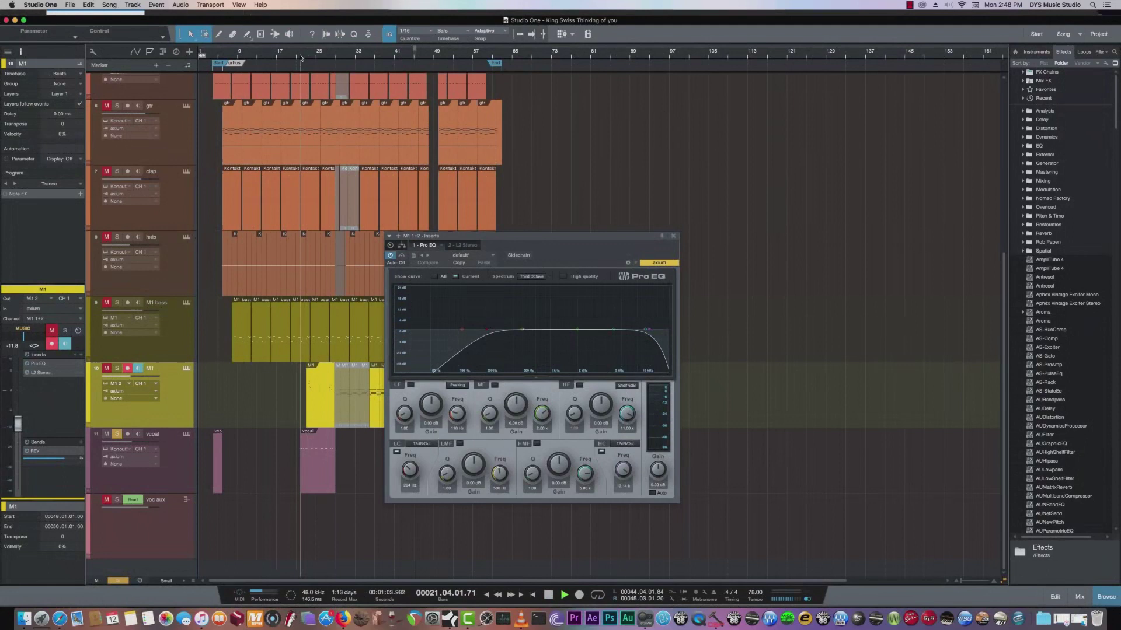
# Select the purple vocal instrument track, open its Kontakt instrument, and view the controls of Minor Runs Kit 1
pyautogui.click(176, 485)
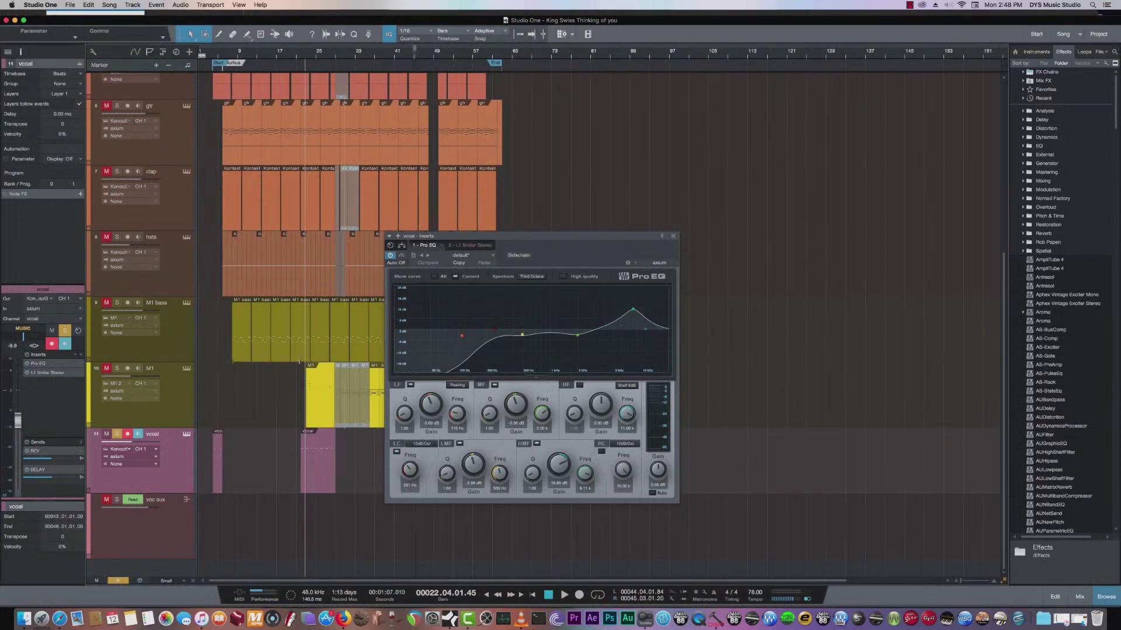
pyautogui.click(186, 435)
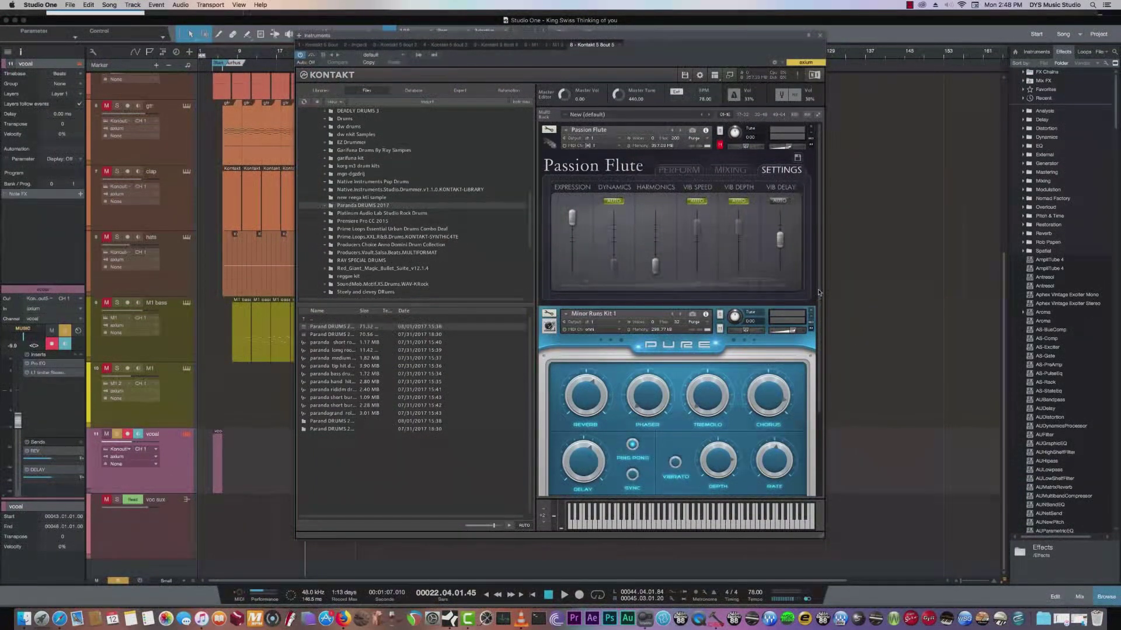
pyautogui.scroll(-5, 658, 312)
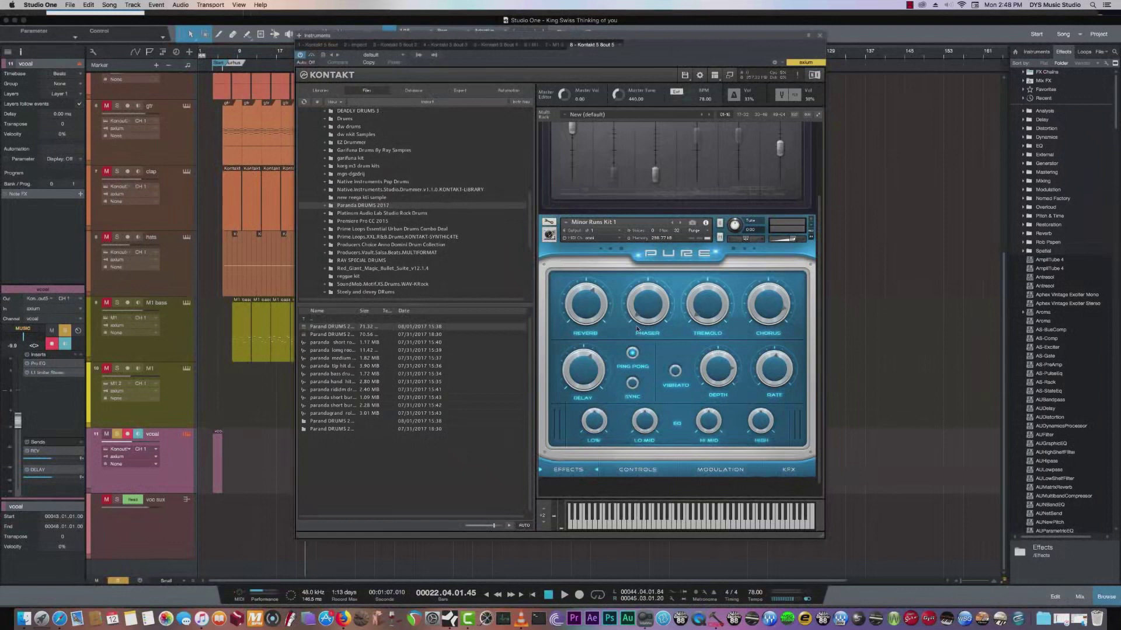
pyautogui.click(812, 75)
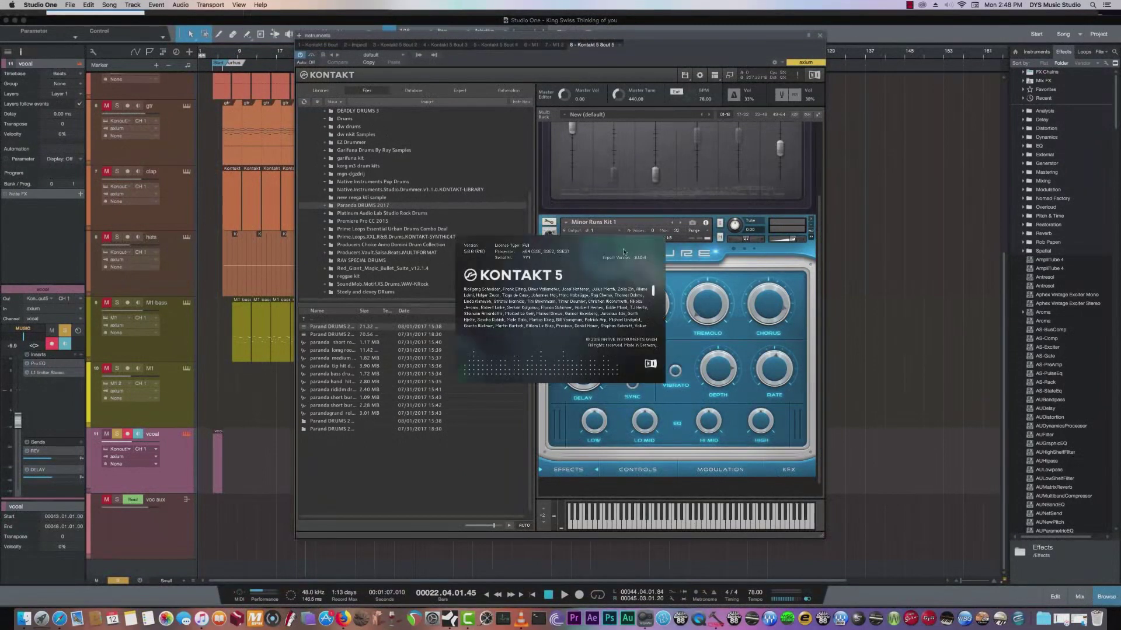
pyautogui.click(546, 307)
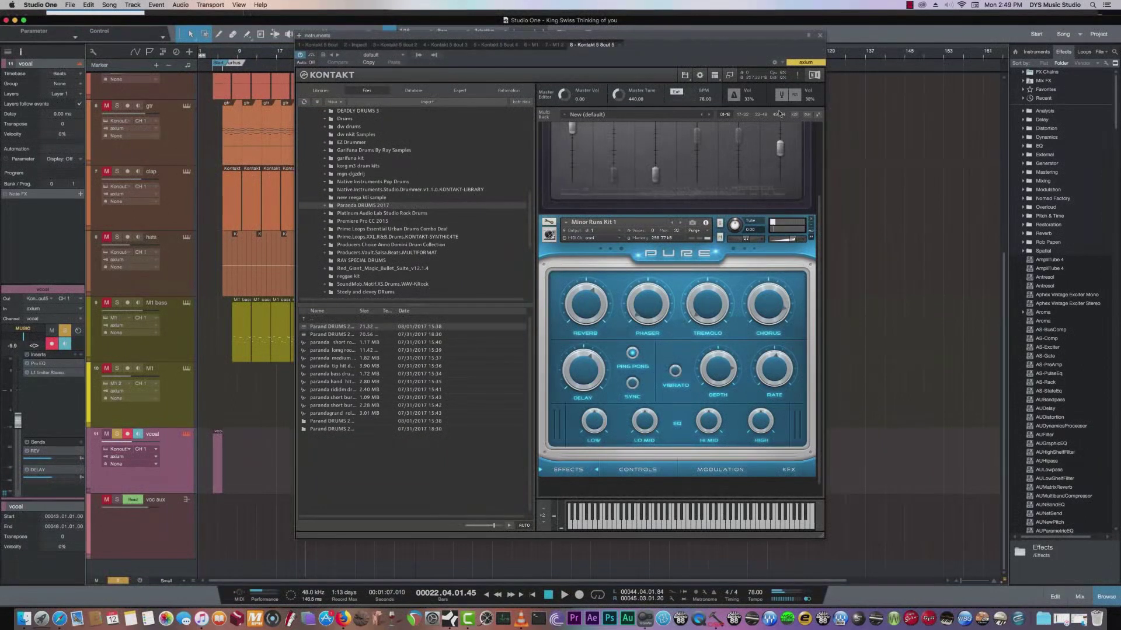
# Remove the Passion Flute instrument from the vocal track's Kontakt rack and close the instrument window
pyautogui.scroll(3, 691, 334)
pyautogui.scroll(1, 654, 238)
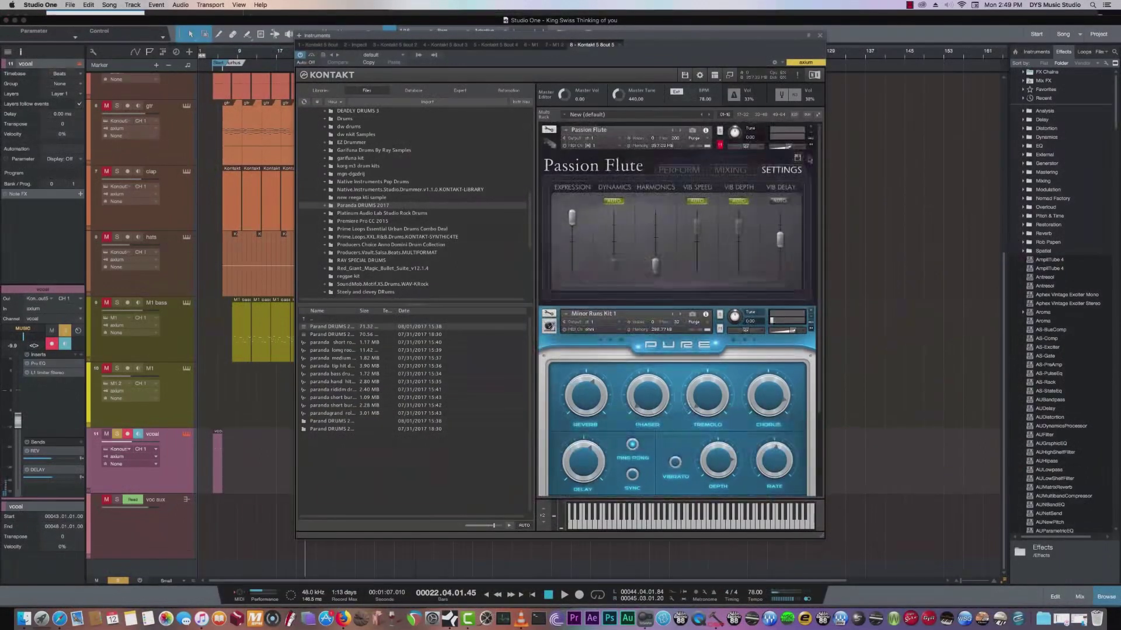
pyautogui.click(812, 129)
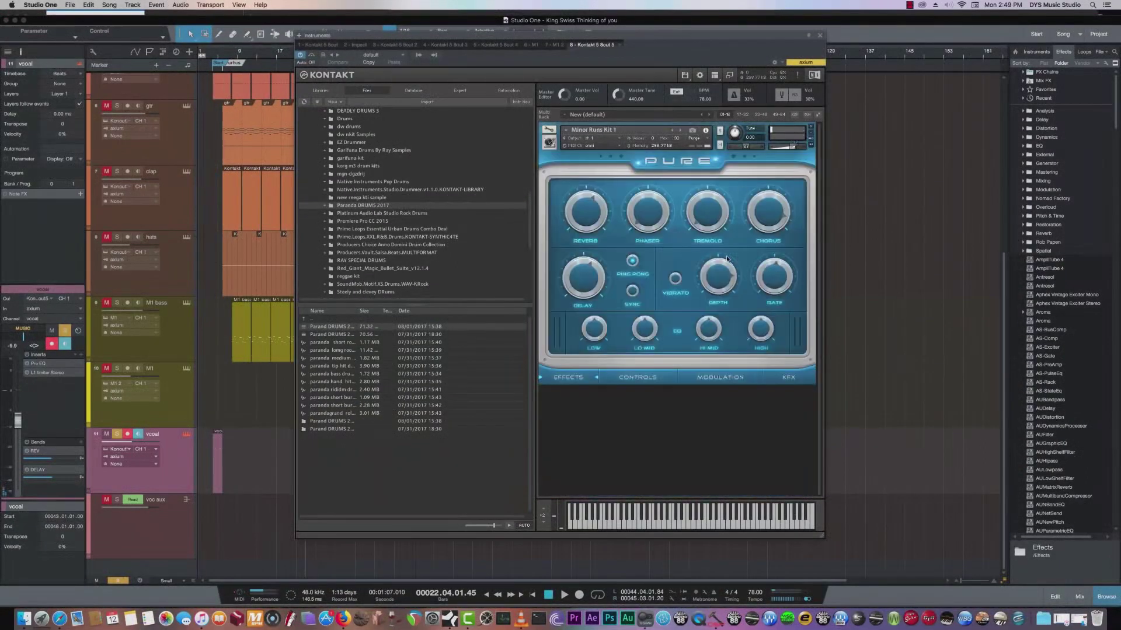
pyautogui.click(819, 35)
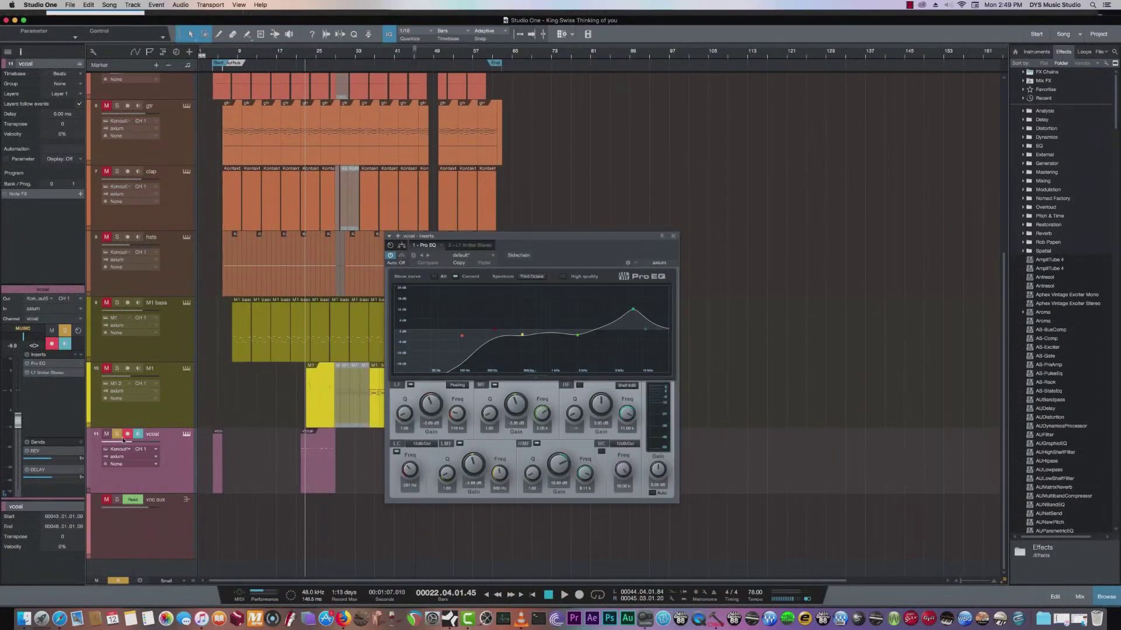
# With the vocal track's Pro EQ open, play from about bar 24, unmuting and soloing M1 bass and hats, and stop playback
pyautogui.click(44, 363)
pyautogui.click(44, 364)
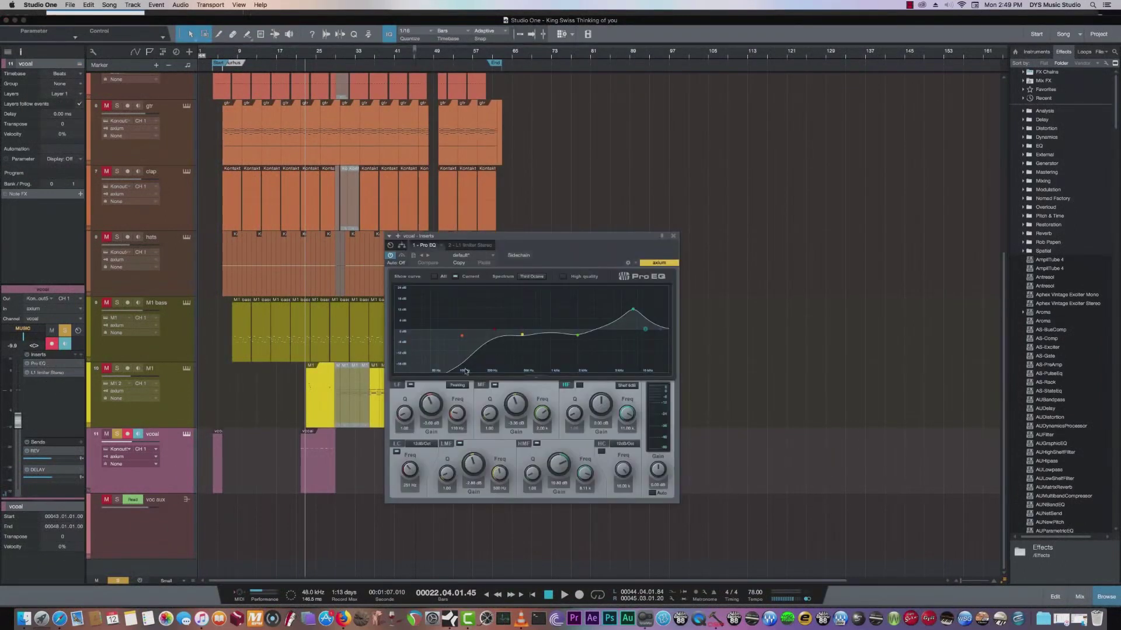
pyautogui.click(315, 57)
pyautogui.click(106, 302)
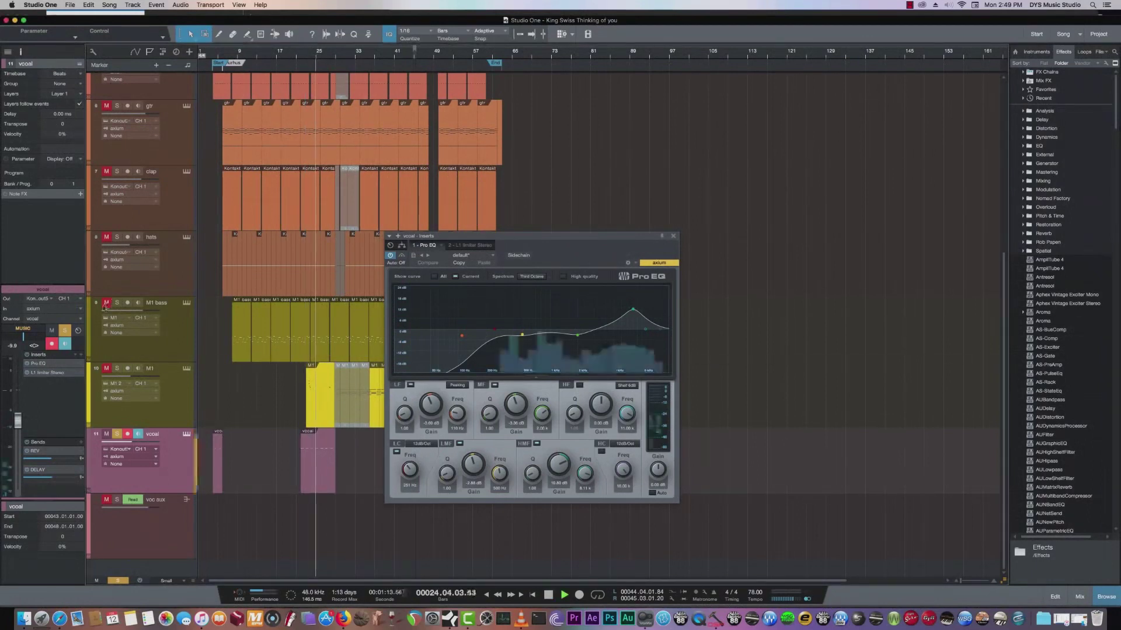
pyautogui.click(117, 302)
pyautogui.click(106, 237)
pyautogui.click(117, 237)
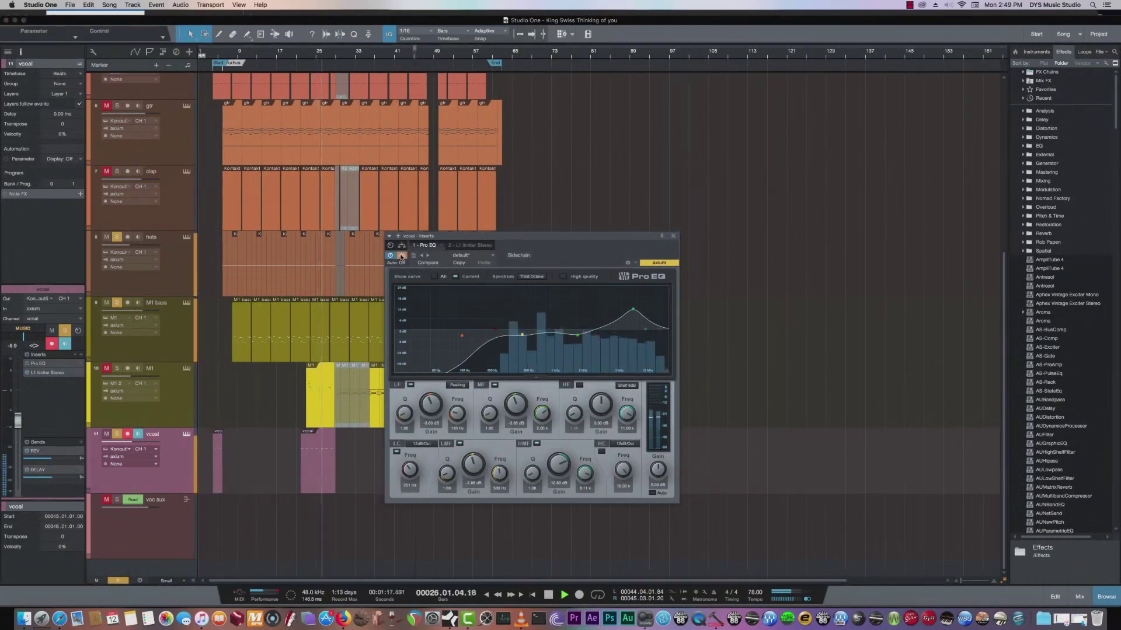
pyautogui.press('space')
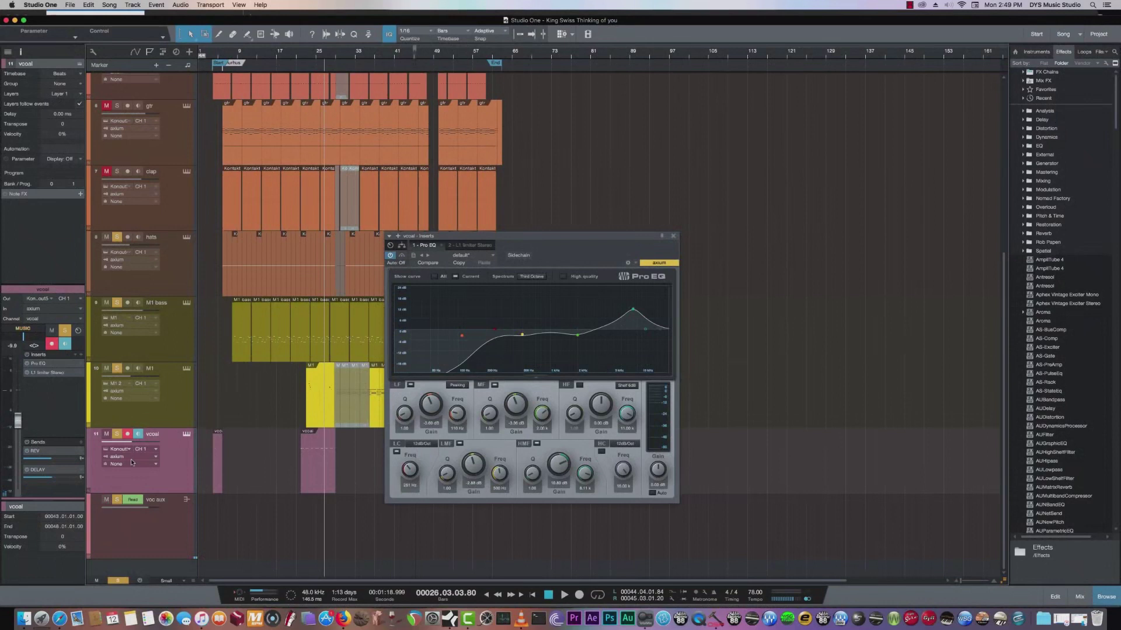
# Clear all solos and solo the harmy and hamron y tracks
pyautogui.click(117, 581)
pyautogui.scroll(8, 1005, 399)
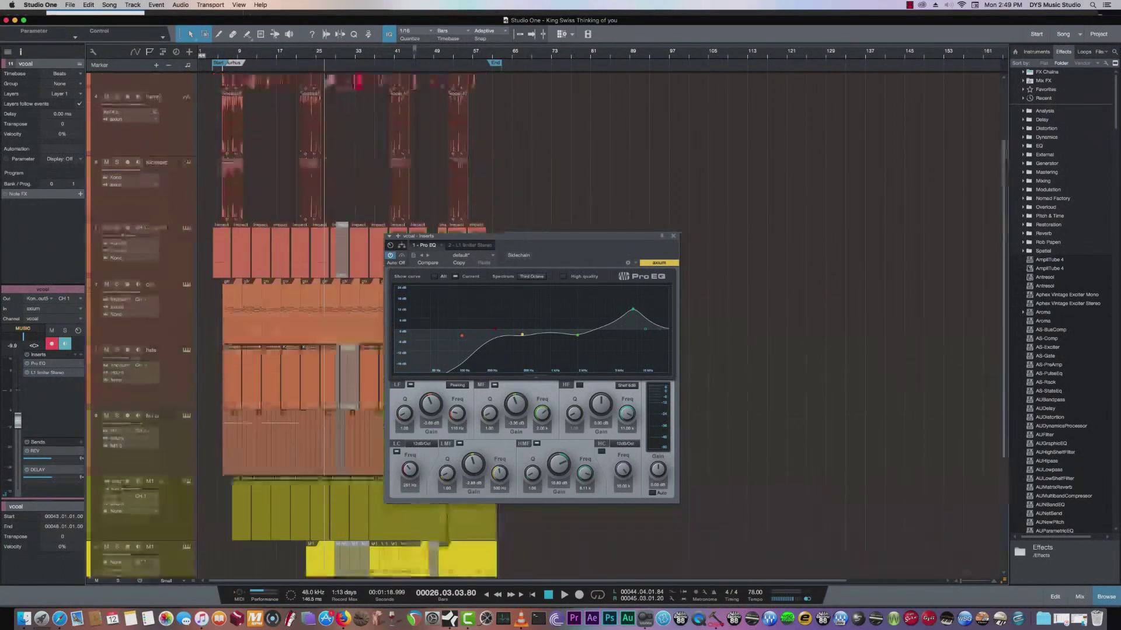
pyautogui.click(179, 171)
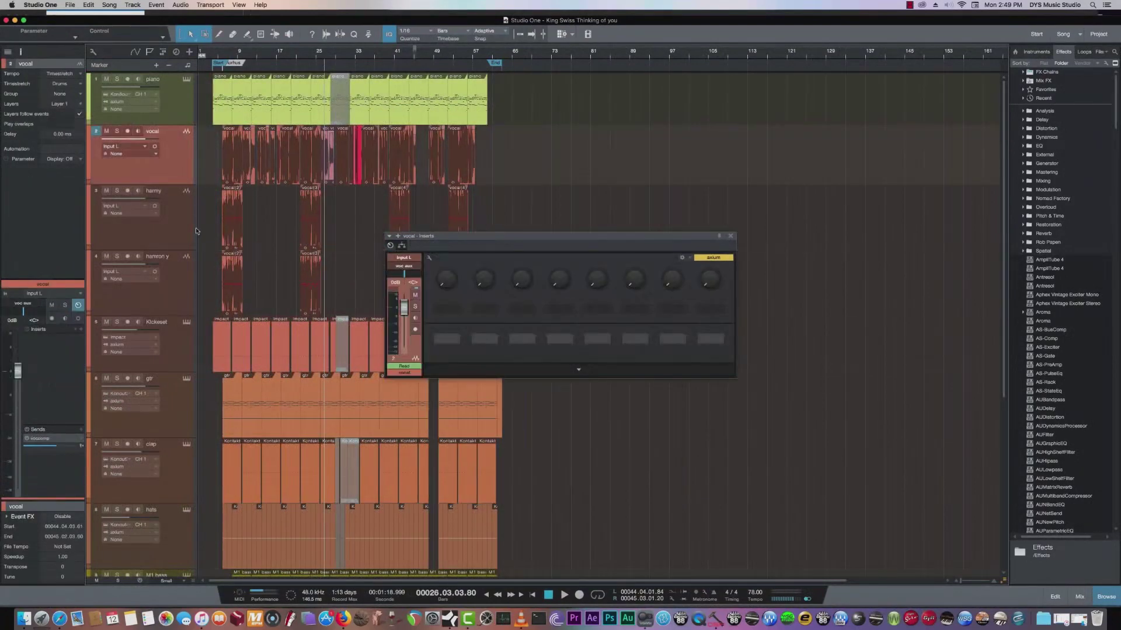
pyautogui.click(177, 235)
pyautogui.click(116, 191)
pyautogui.click(117, 256)
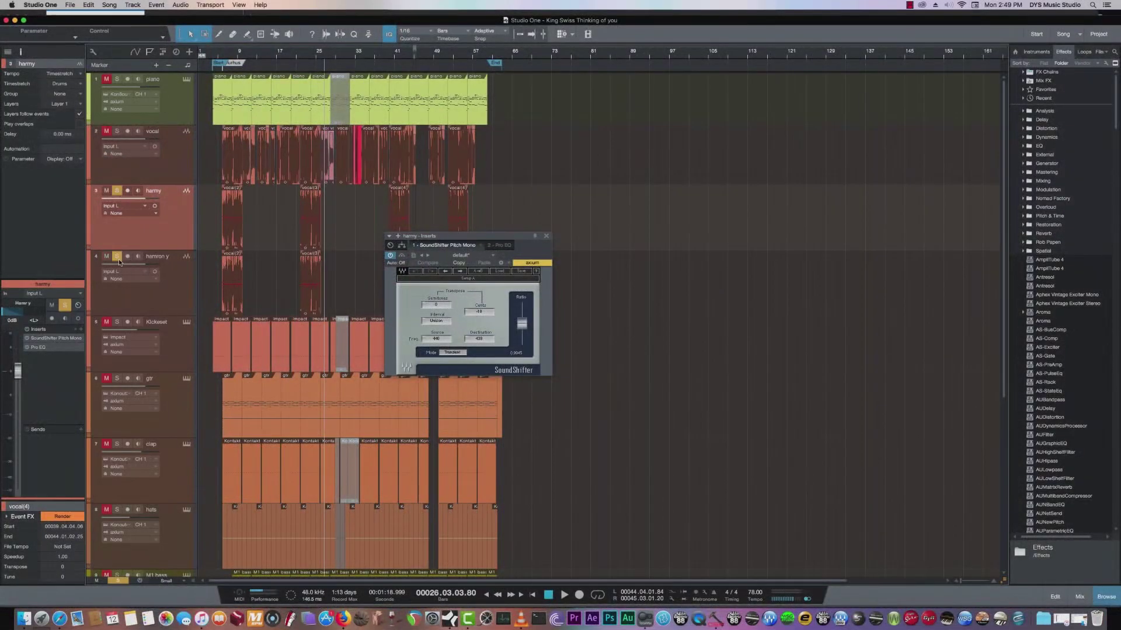
# Play the two soloed harmony tracks from about bar 5 and stop playback
pyautogui.click(219, 52)
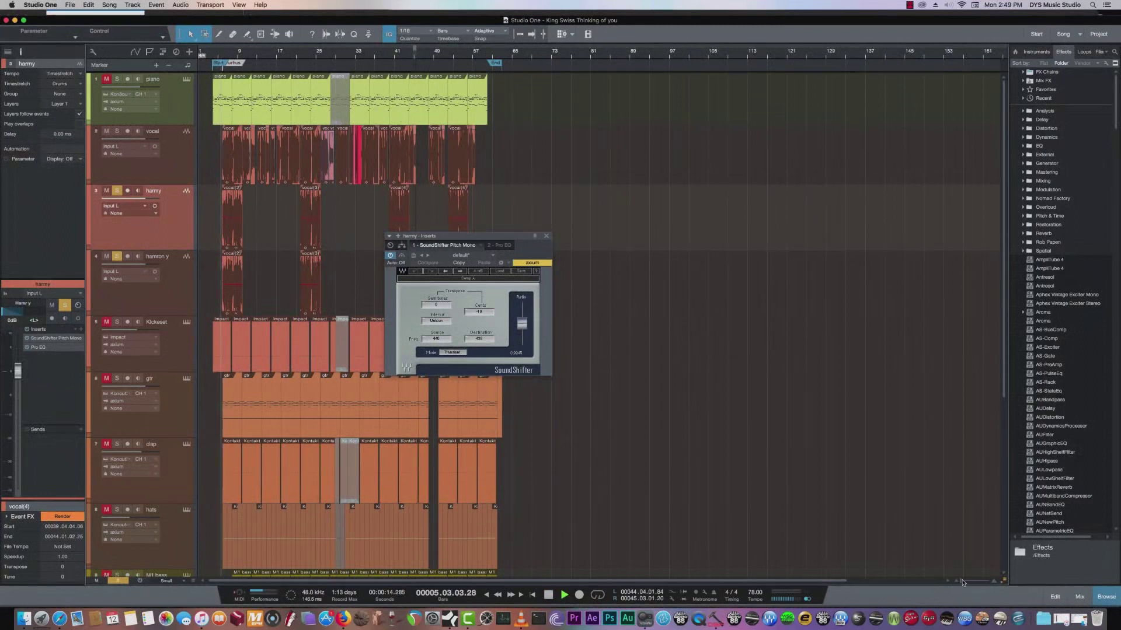
pyautogui.moveTo(960, 580); pyautogui.dragTo(965, 581)
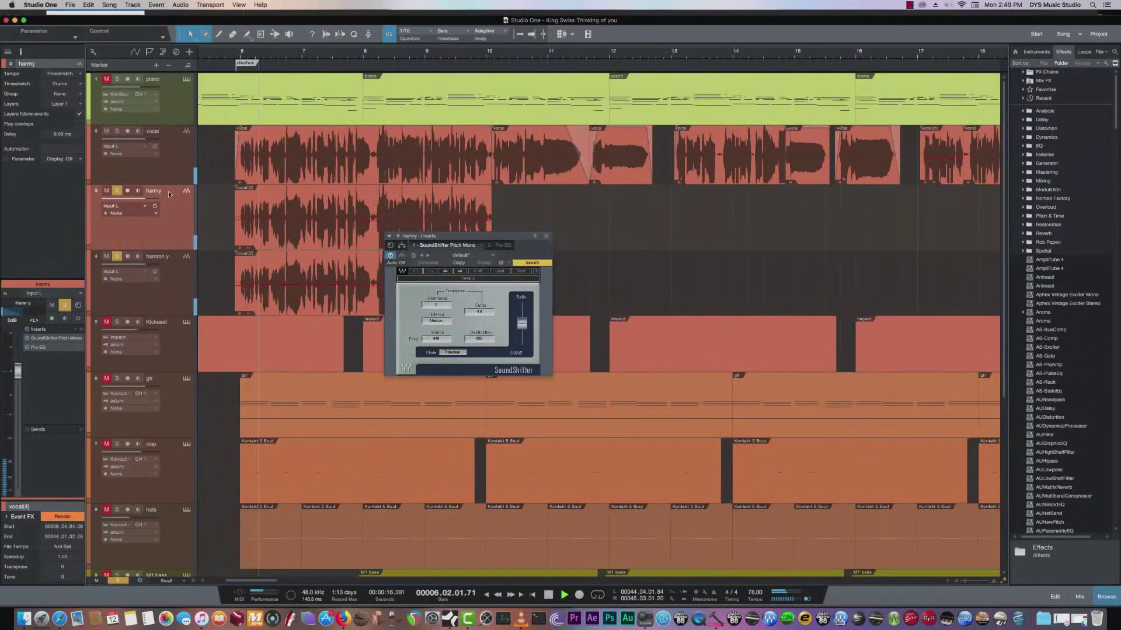
pyautogui.press('space')
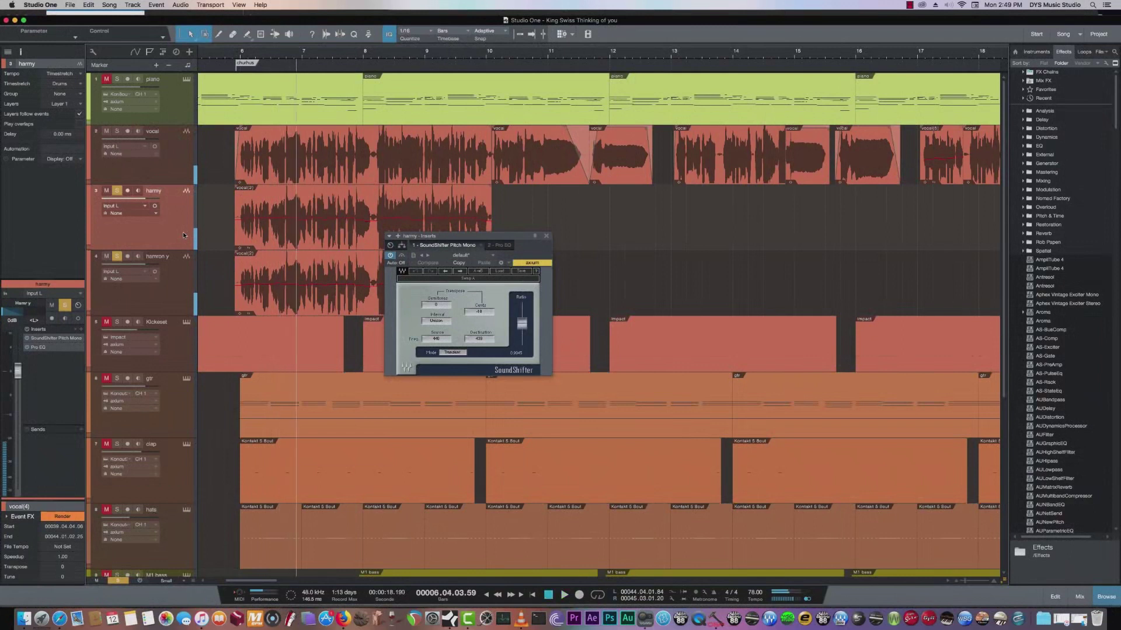
# Open the first harmy event in Melodyne, close the SoundShifter window, and bring the notes from bars 6 to 10 into view
pyautogui.click(309, 243)
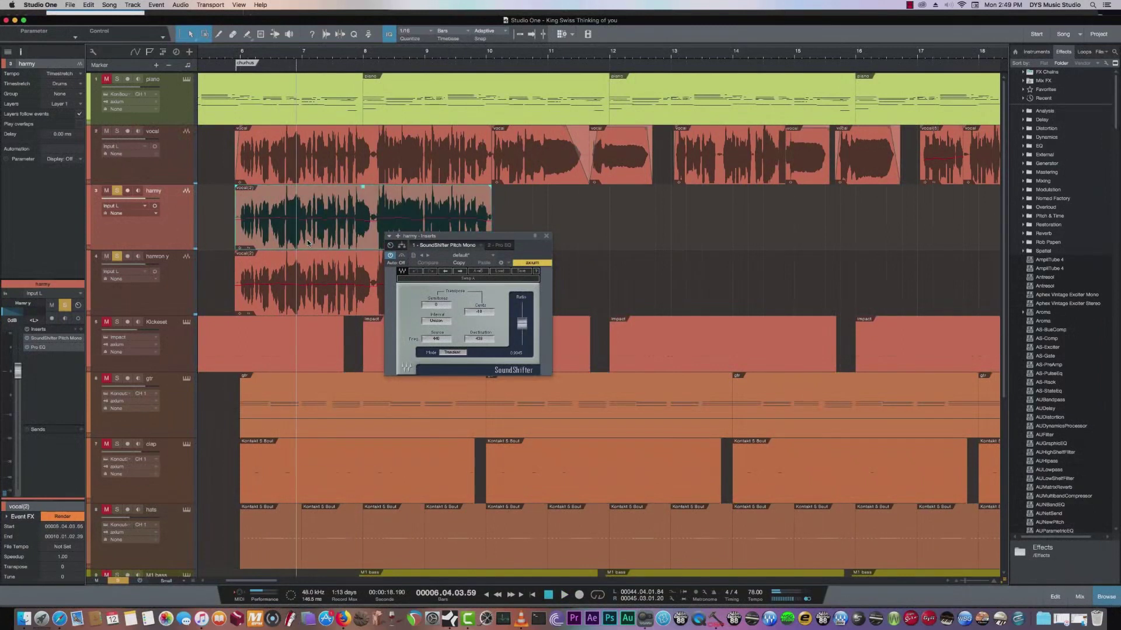
pyautogui.doubleClick(344, 238)
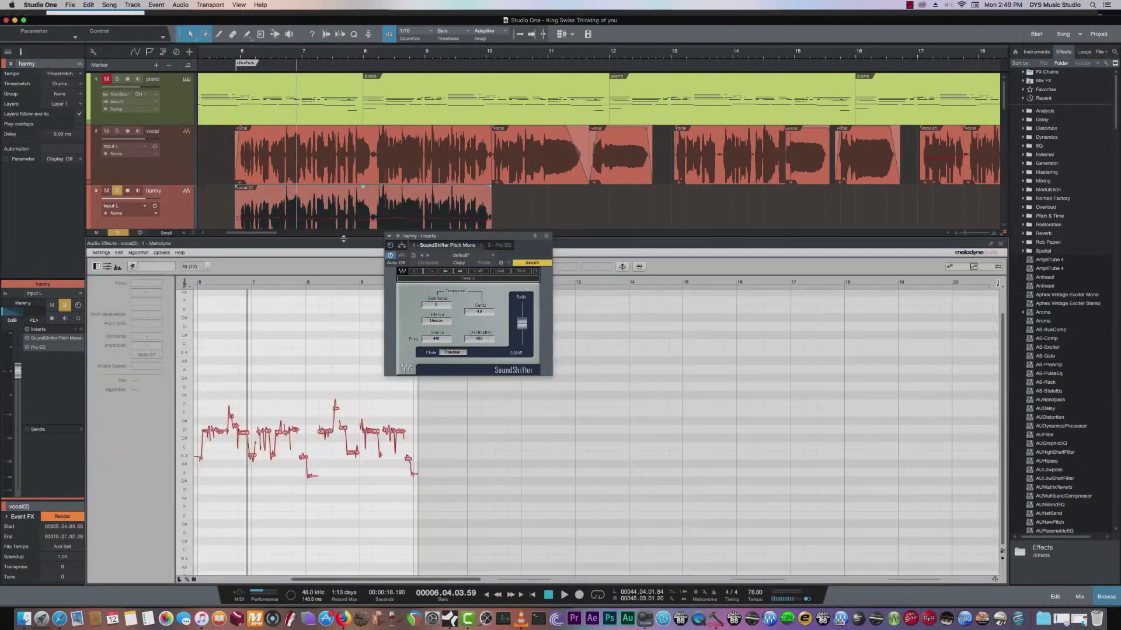
pyautogui.click(546, 237)
pyautogui.rightClick(548, 497)
pyautogui.click(551, 514)
pyautogui.moveTo(489, 481); pyautogui.dragTo(529, 458)
pyautogui.moveTo(401, 580)
pyautogui.mouseDown()
pyautogui.moveTo(354, 580)
pyautogui.moveTo(384, 580)
pyautogui.mouseUp()
pyautogui.moveTo(524, 538); pyautogui.dragTo(487, 561)
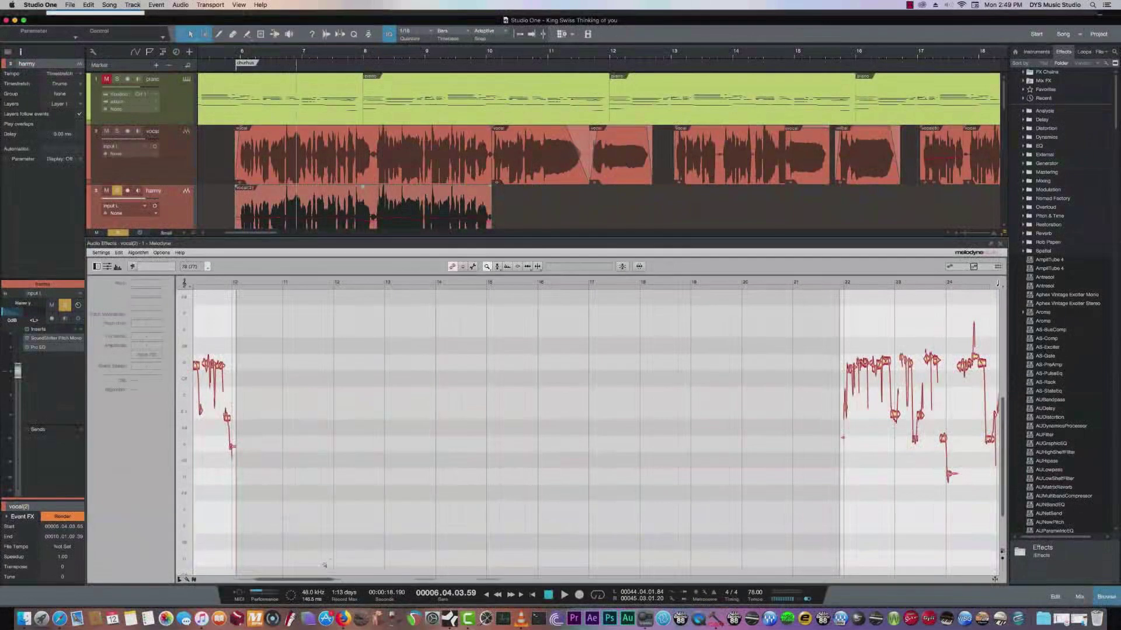
pyautogui.moveTo(309, 580); pyautogui.dragTo(279, 580)
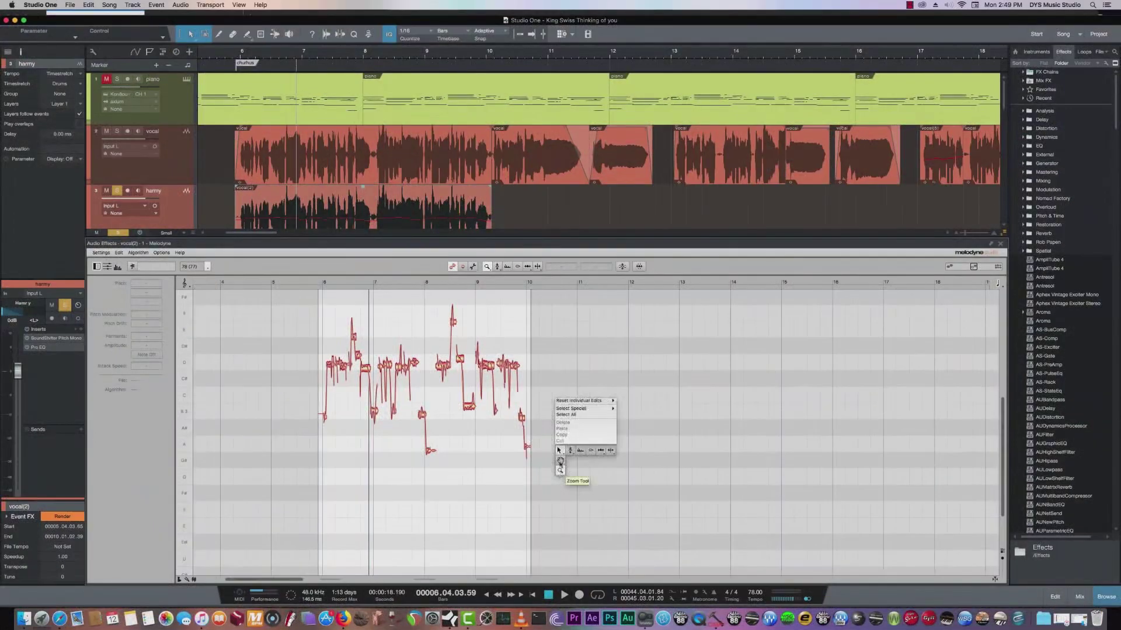
# Check Melodyne's Pitch Grid options, and move all notes of the first harmy event slightly up in pitch
pyautogui.moveTo(610, 485); pyautogui.dragTo(273, 292)
pyautogui.click(158, 253)
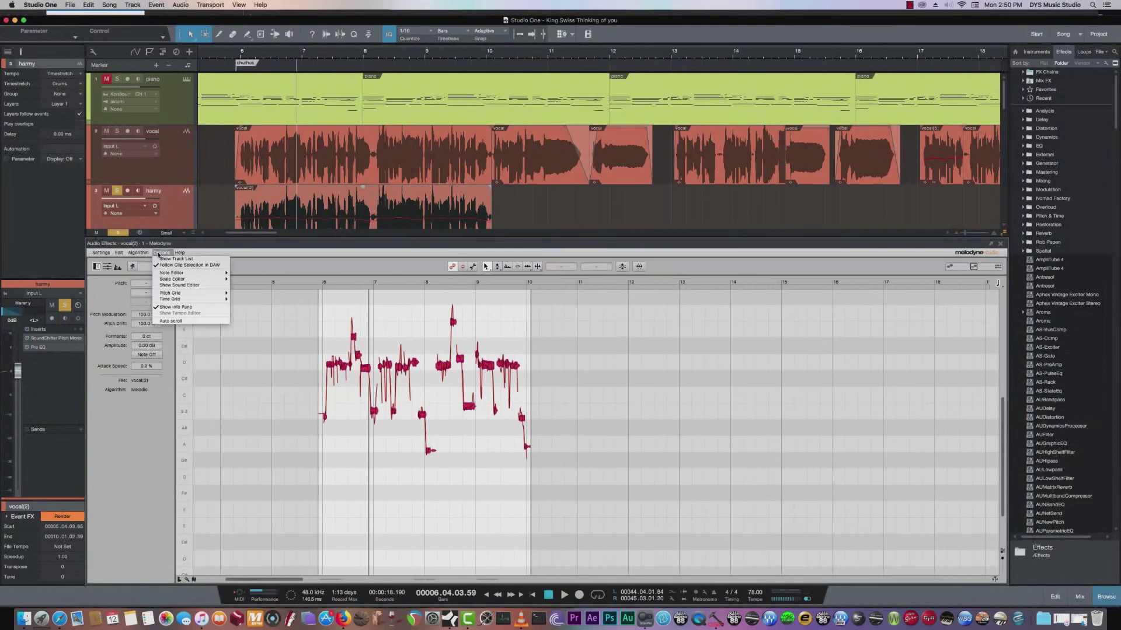
pyautogui.moveTo(176, 300)
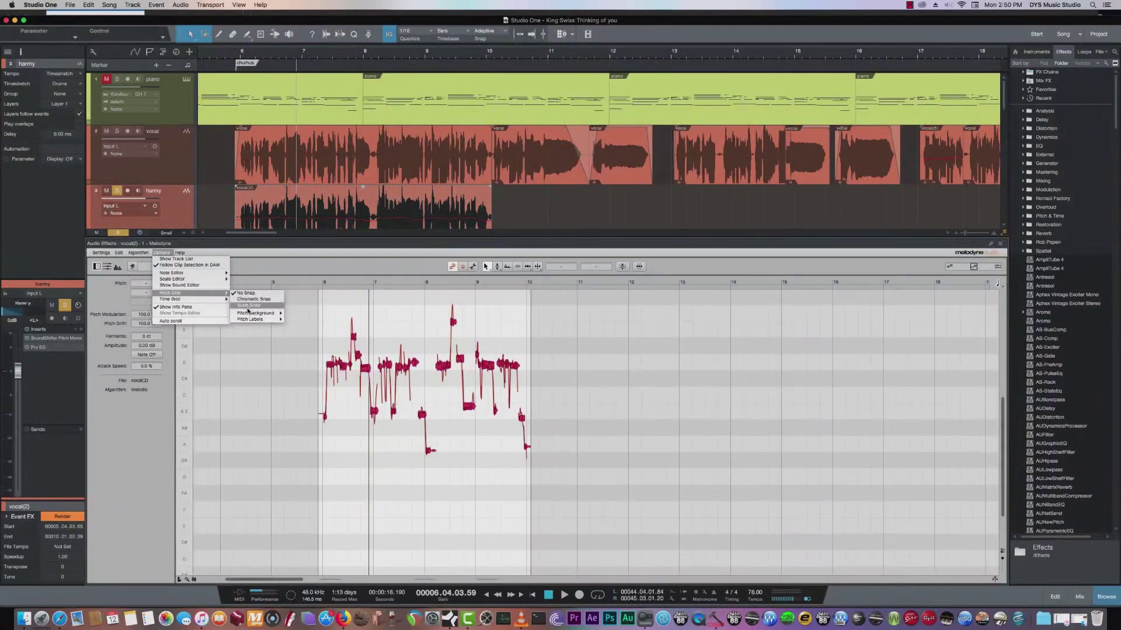
pyautogui.moveTo(256, 313)
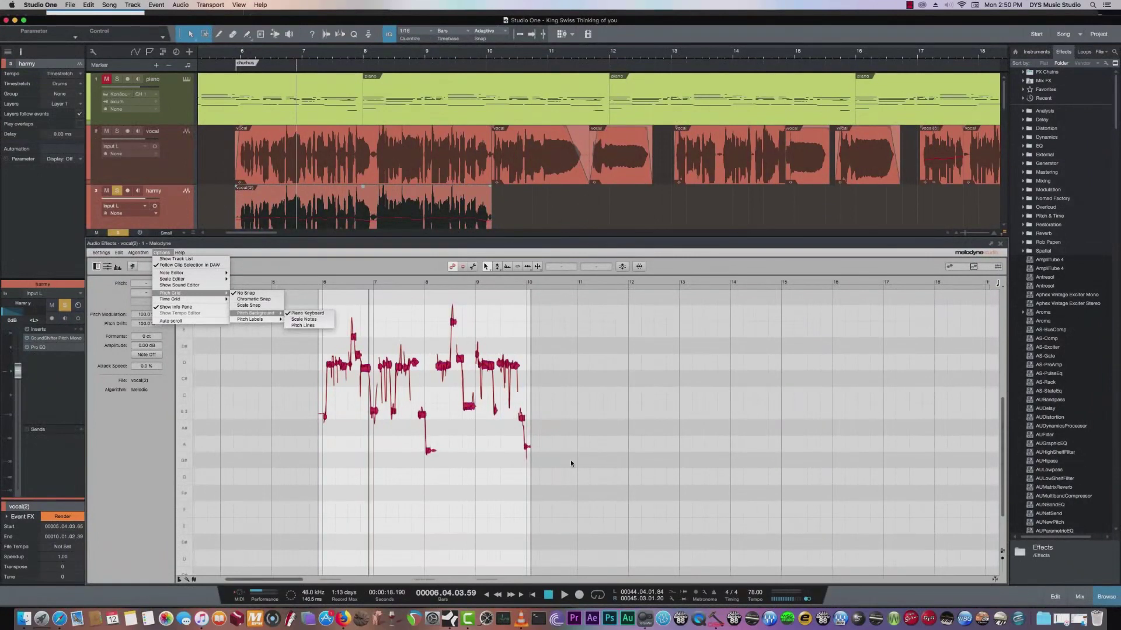
pyautogui.click(367, 347)
pyautogui.moveTo(641, 475); pyautogui.dragTo(304, 308)
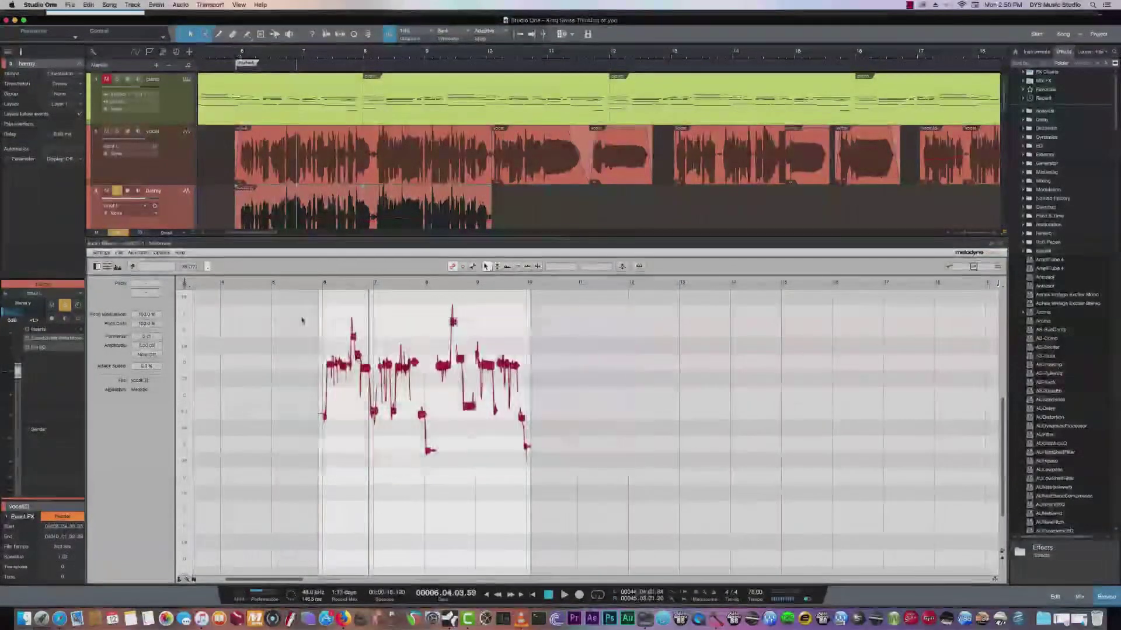
pyautogui.moveTo(367, 370)
pyautogui.mouseDown()
pyautogui.moveTo(366, 386)
pyautogui.moveTo(367, 361)
pyautogui.mouseUp()
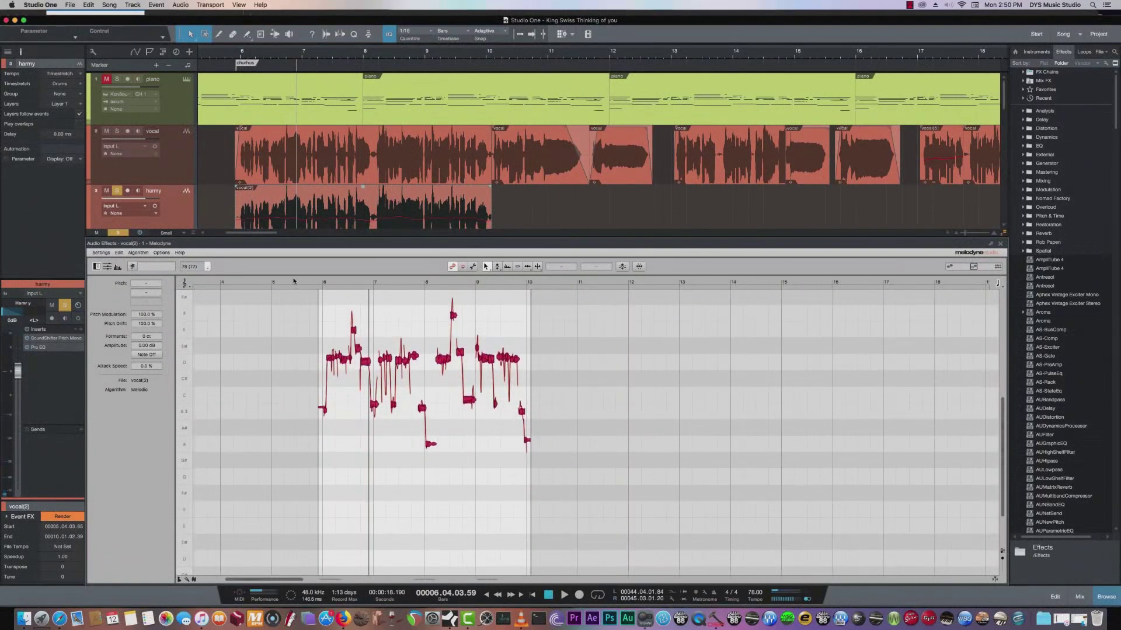
# Add the vocal track to the solos, play the chorus from about bar 6, stop, and close the Melodyne editor
pyautogui.click(117, 132)
pyautogui.click(249, 50)
pyautogui.press('space')
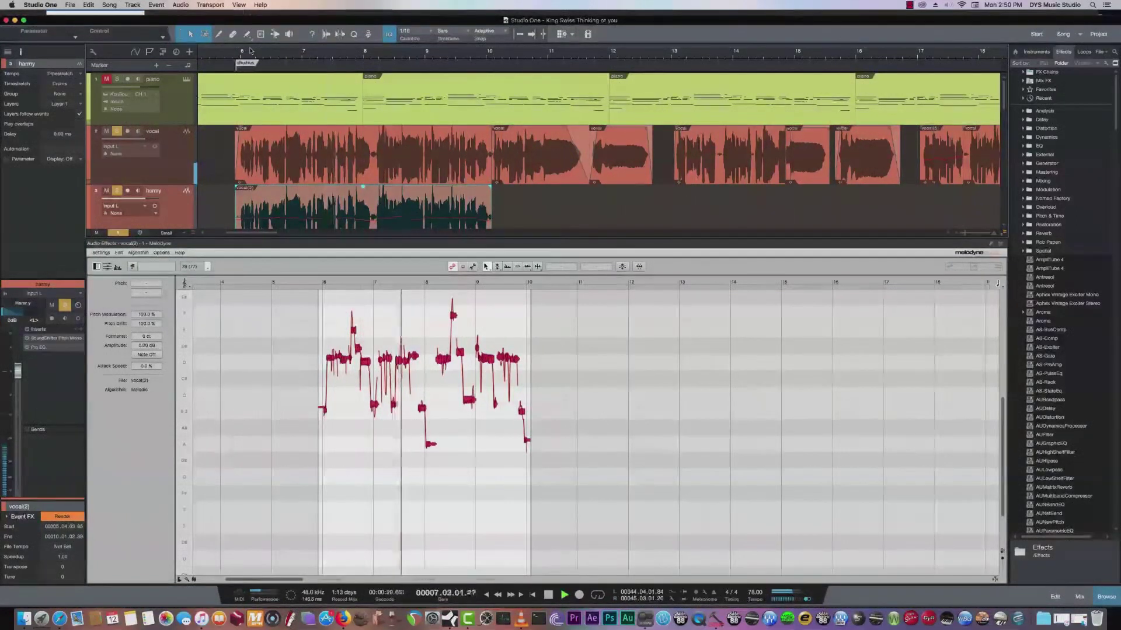
pyautogui.press('space')
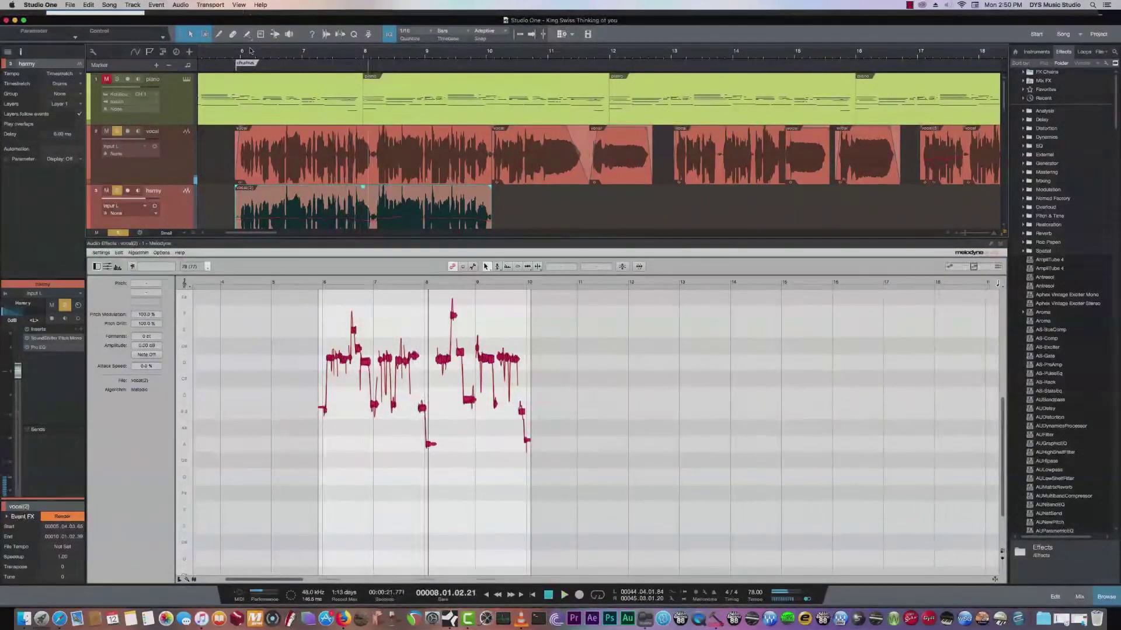
pyautogui.click(1000, 243)
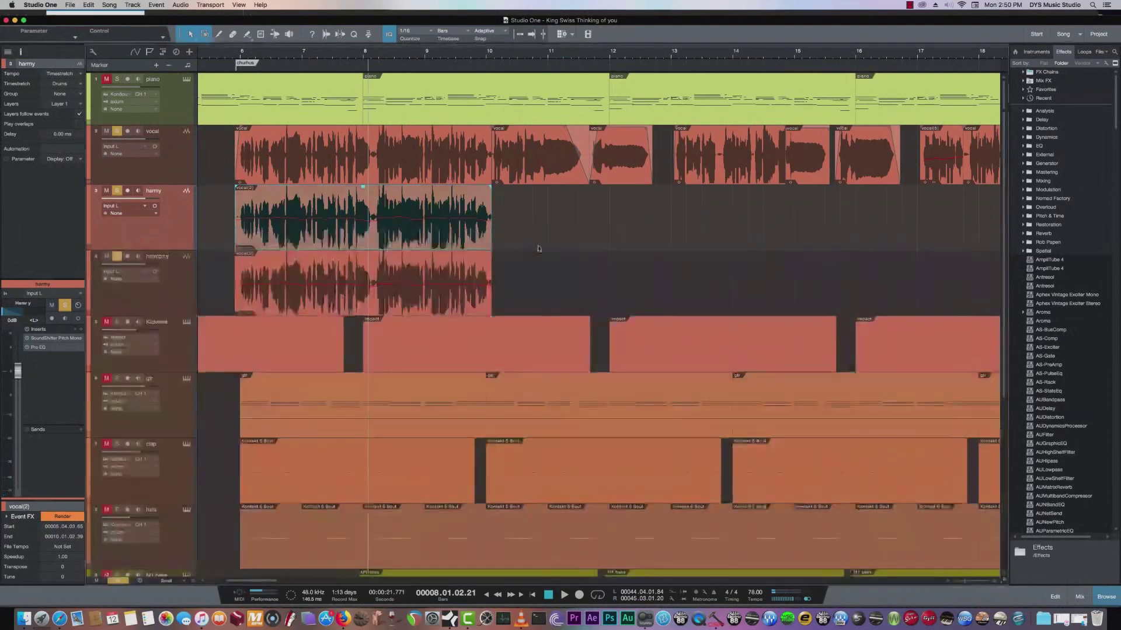
# Open the SoundShifter Pitch Mono inserts of harmy and hamron y side by side and place the playhead at about bar 6
pyautogui.click(182, 279)
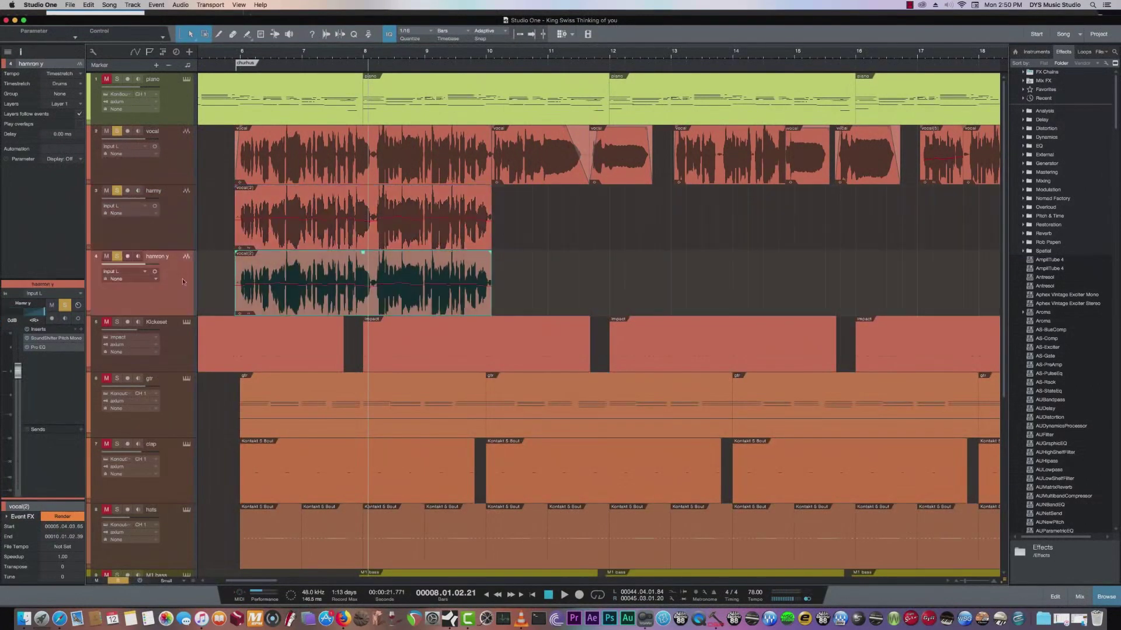
pyautogui.click(178, 238)
pyautogui.click(59, 339)
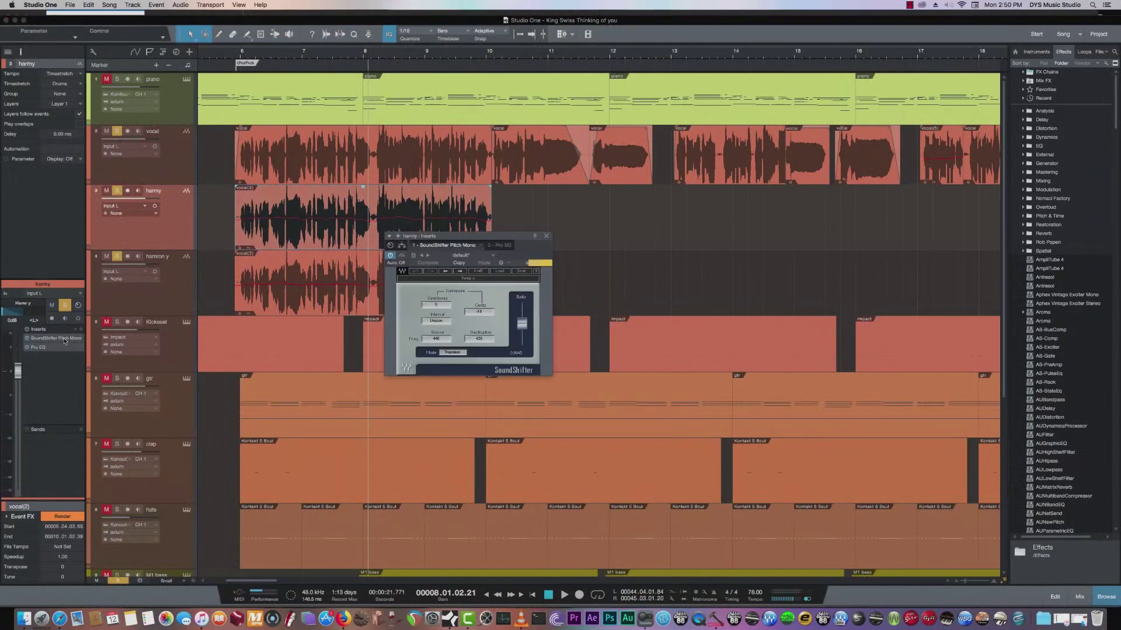
pyautogui.moveTo(522, 236); pyautogui.dragTo(382, 224)
pyautogui.click(168, 308)
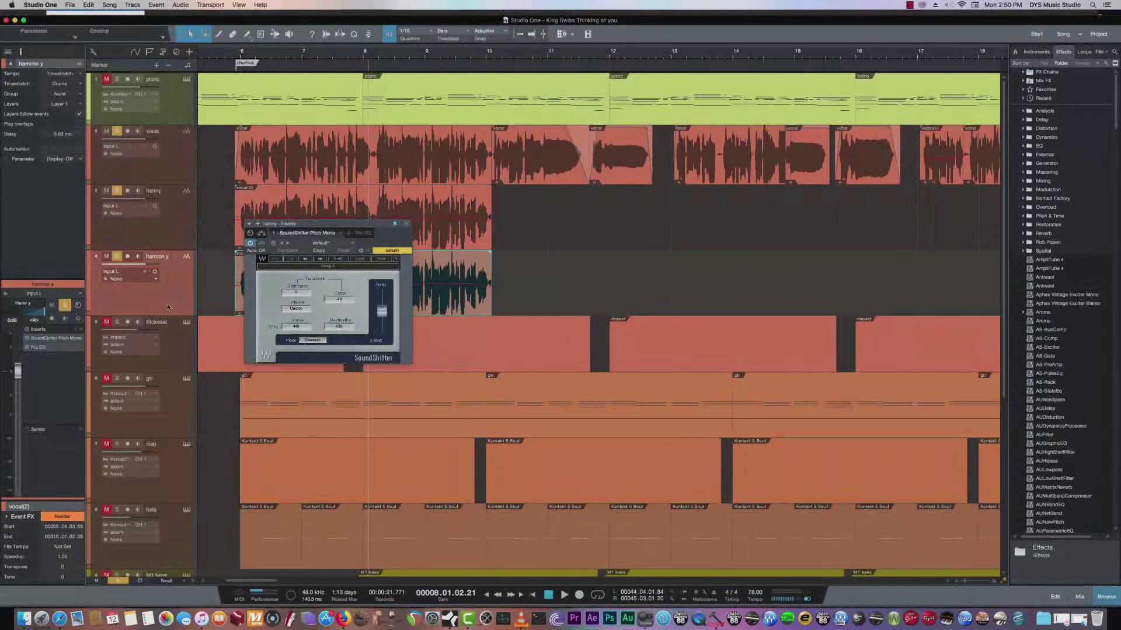
pyautogui.click(49, 339)
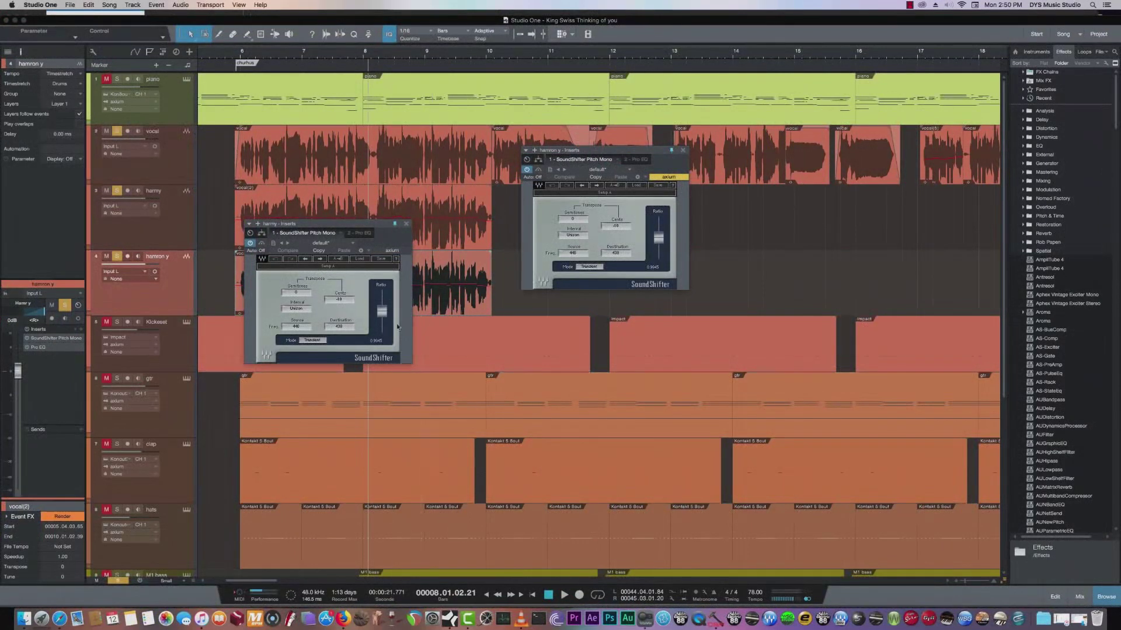
pyautogui.moveTo(362, 224); pyautogui.dragTo(334, 208)
pyautogui.click(261, 55)
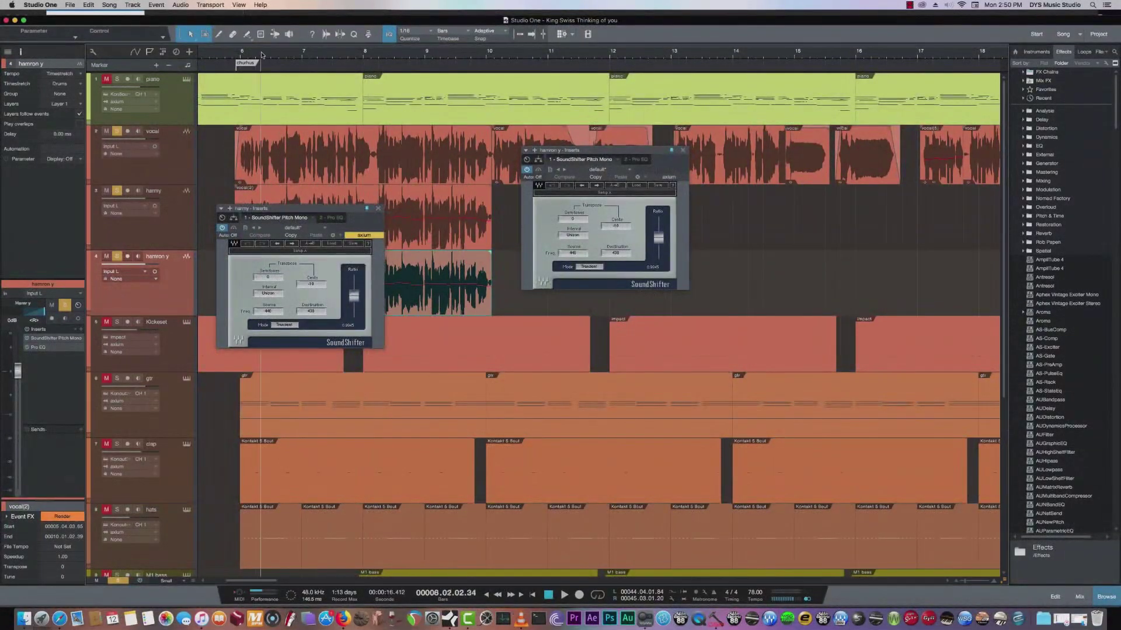
# Play the chorus from about bar 6 with both SoundShifter inserts open, close the harmy insert window, and stop playback
pyautogui.press('space')
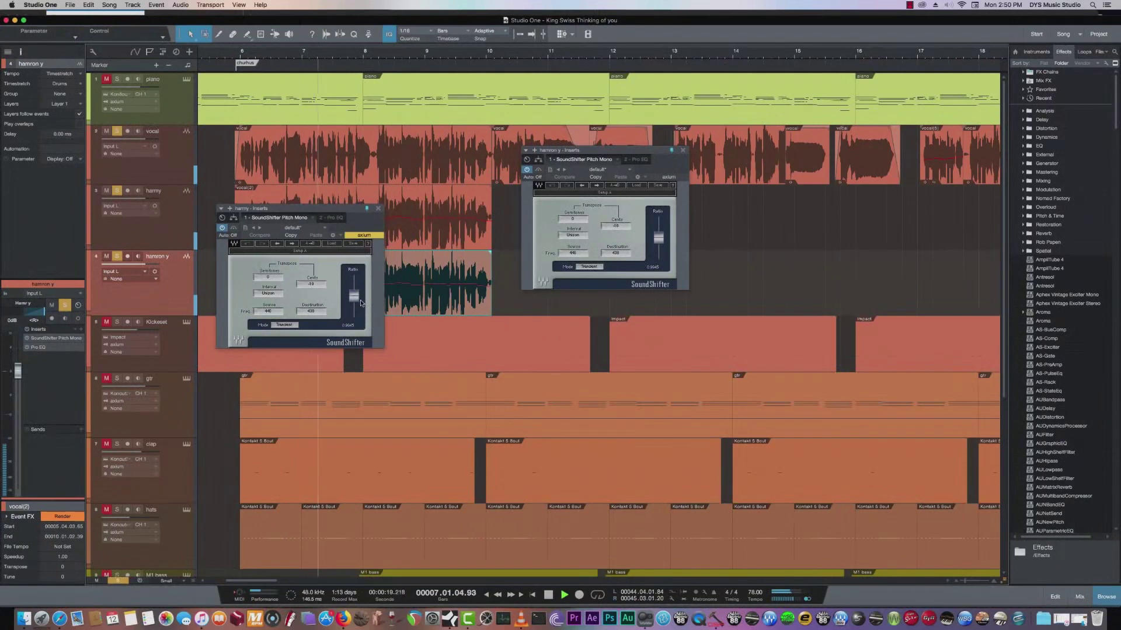
pyautogui.moveTo(357, 307); pyautogui.dragTo(357, 300)
pyautogui.click(378, 208)
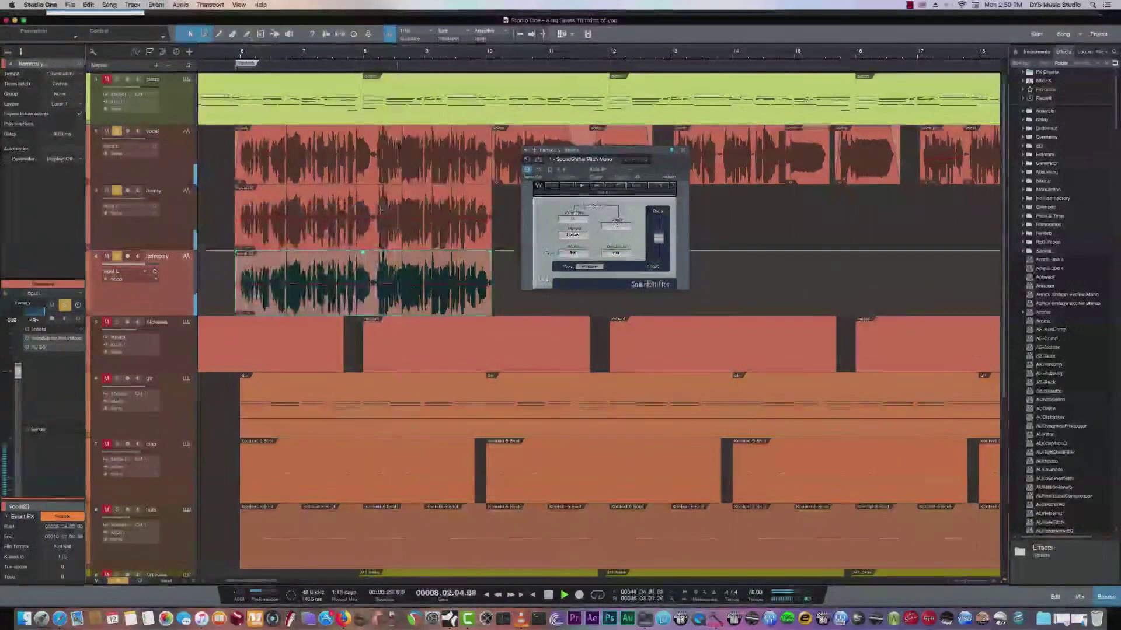
pyautogui.press('space')
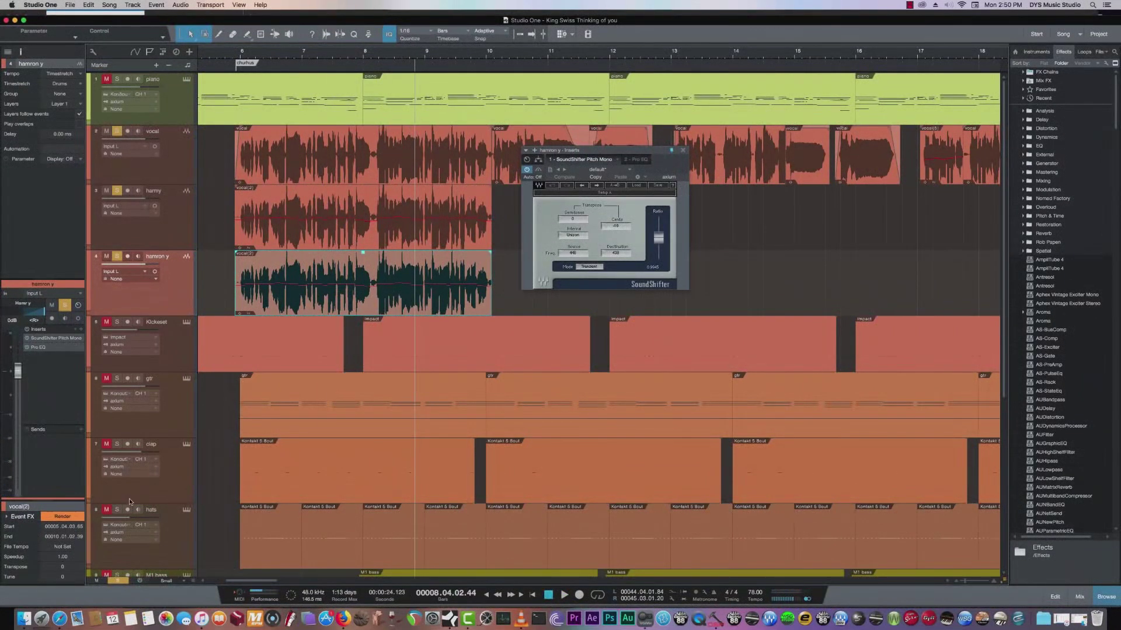
# Inspect the Pro EQ curves on the hamron y and harmy tracks, and close all open insert windows
pyautogui.click(180, 229)
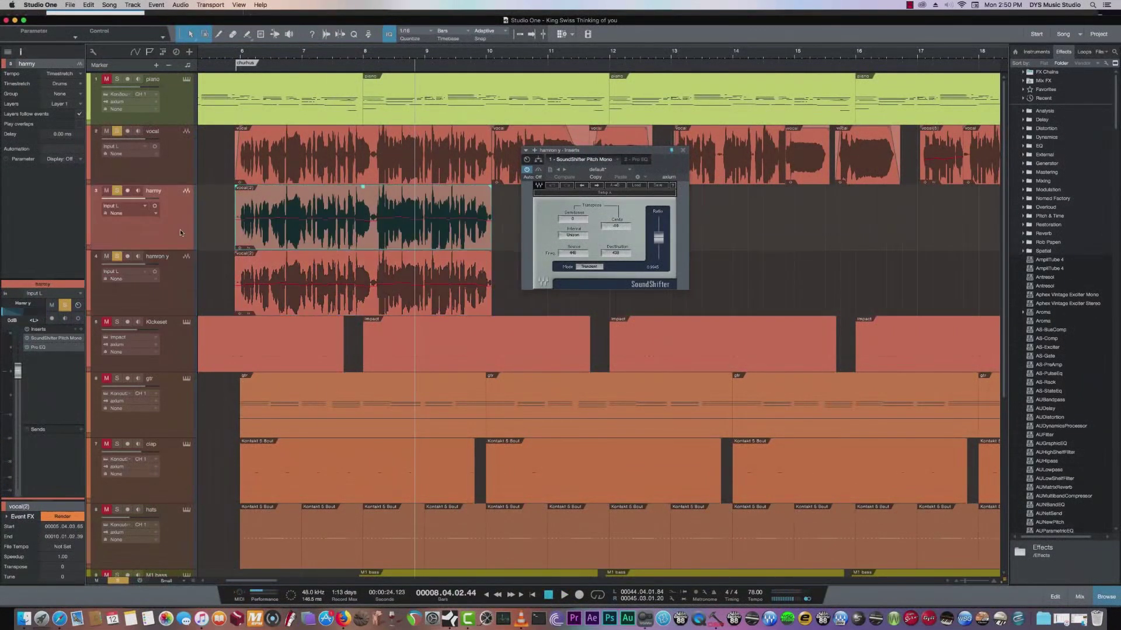
pyautogui.click(178, 287)
pyautogui.click(38, 347)
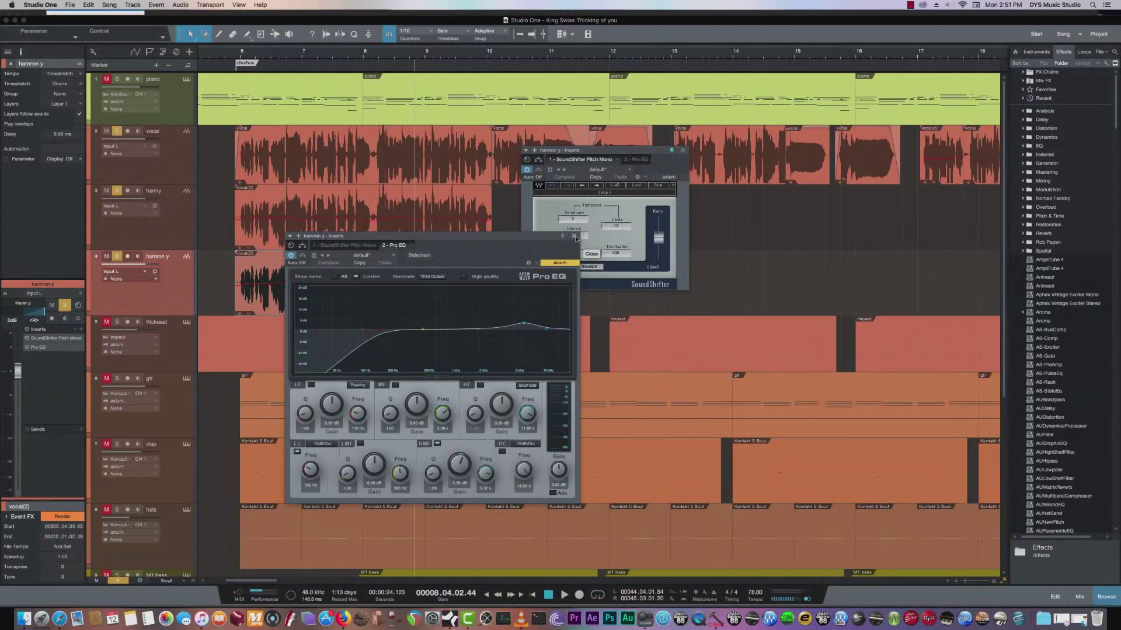
pyautogui.click(185, 217)
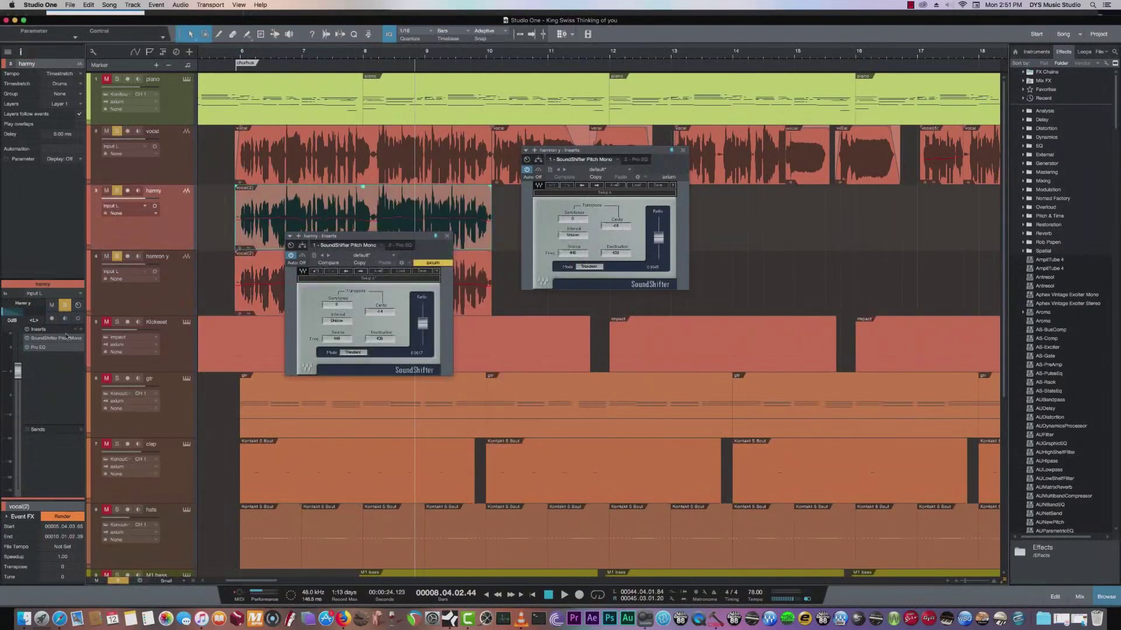
pyautogui.click(40, 349)
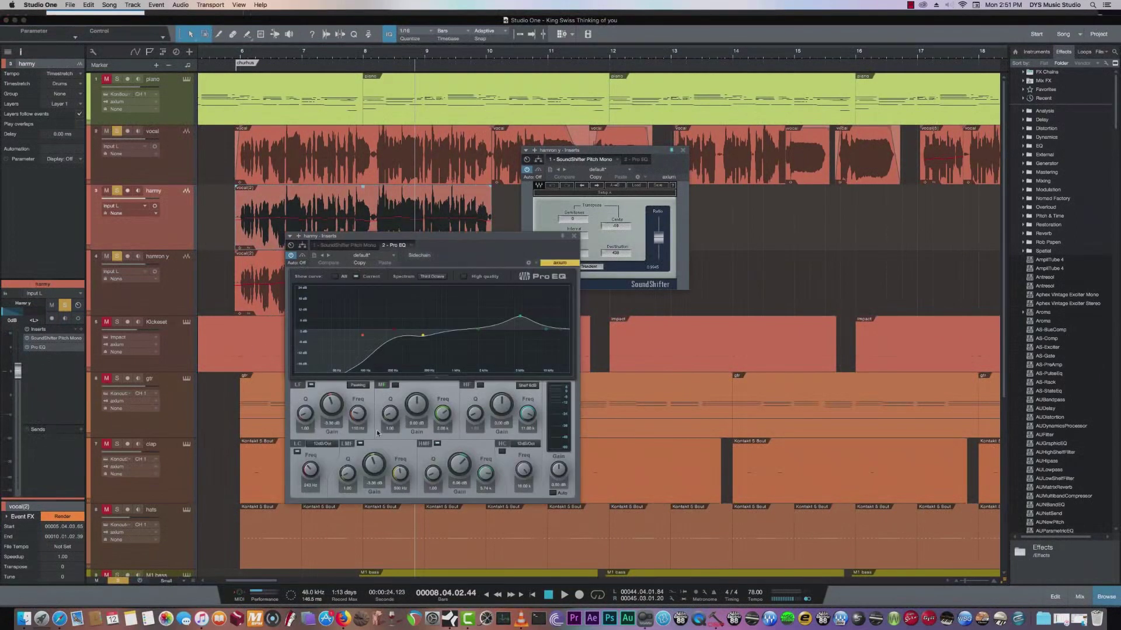
pyautogui.click(574, 237)
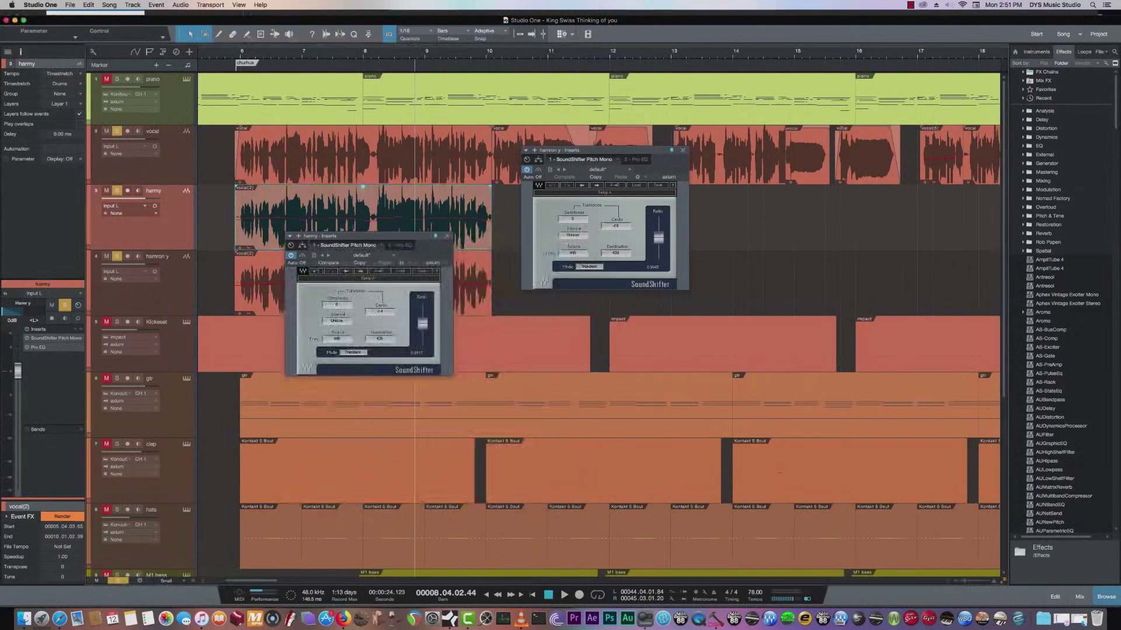
pyautogui.click(447, 237)
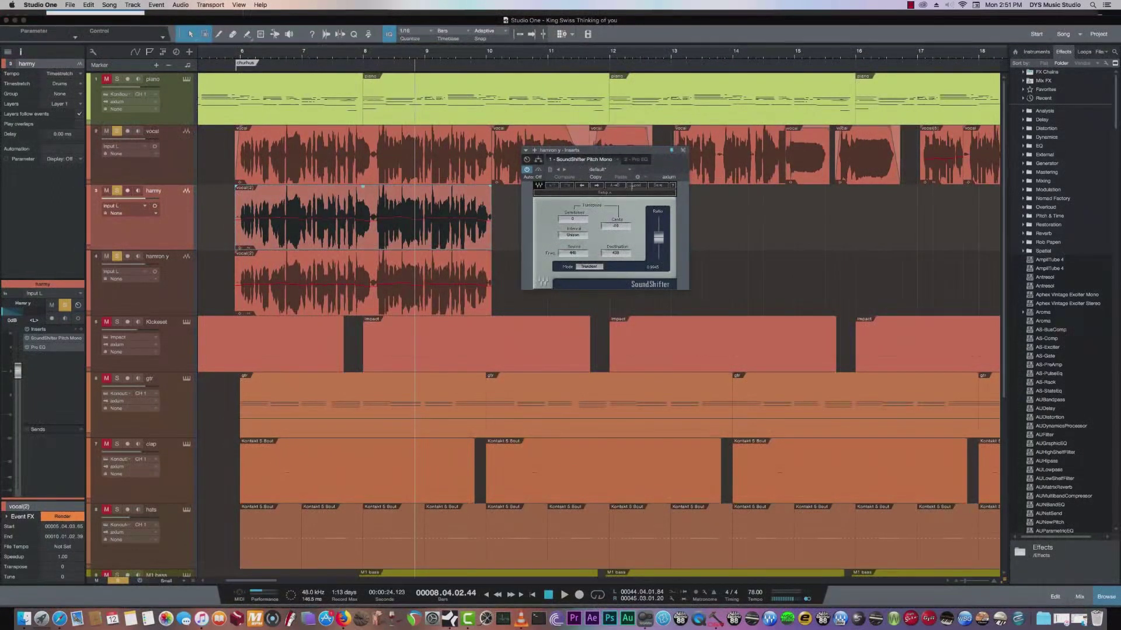
pyautogui.click(682, 149)
# Clear all solos, show the whole song, solo only the vocal track, and place the playhead at the start of the chorus
pyautogui.click(118, 581)
pyautogui.moveTo(964, 580); pyautogui.dragTo(959, 582)
pyautogui.click(117, 132)
pyautogui.click(218, 49)
pyautogui.click(172, 153)
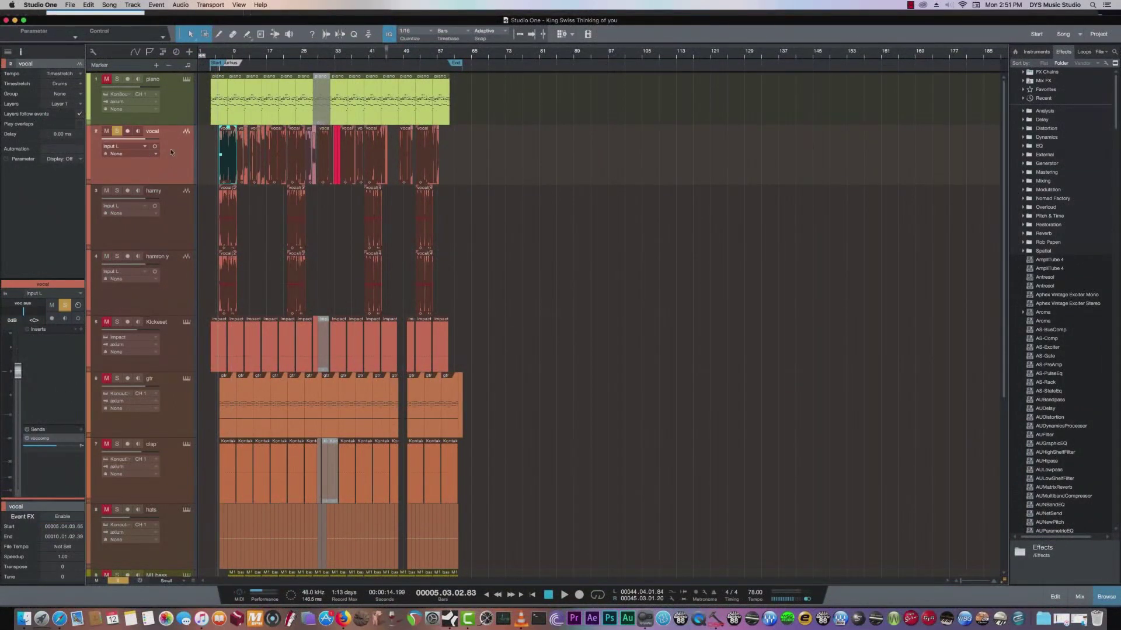
# Show the console, start playback, solo the vocomp channel beside voc aux, and open its CLA-3A compressor
pyautogui.click(1079, 597)
pyautogui.moveTo(632, 600); pyautogui.dragTo(740, 601)
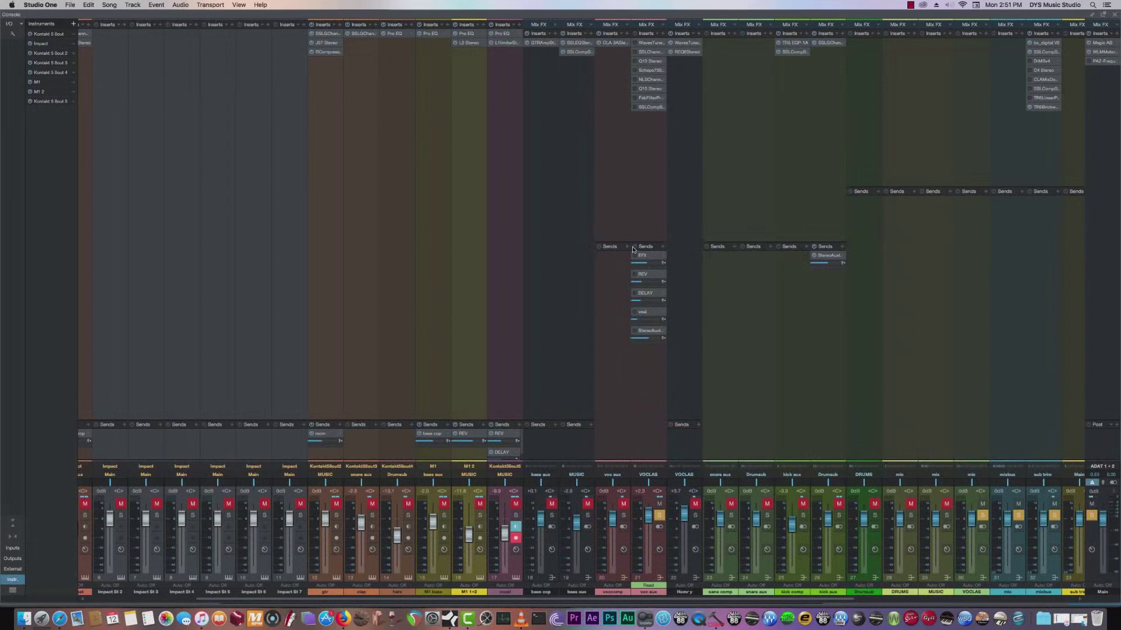
pyautogui.press('space')
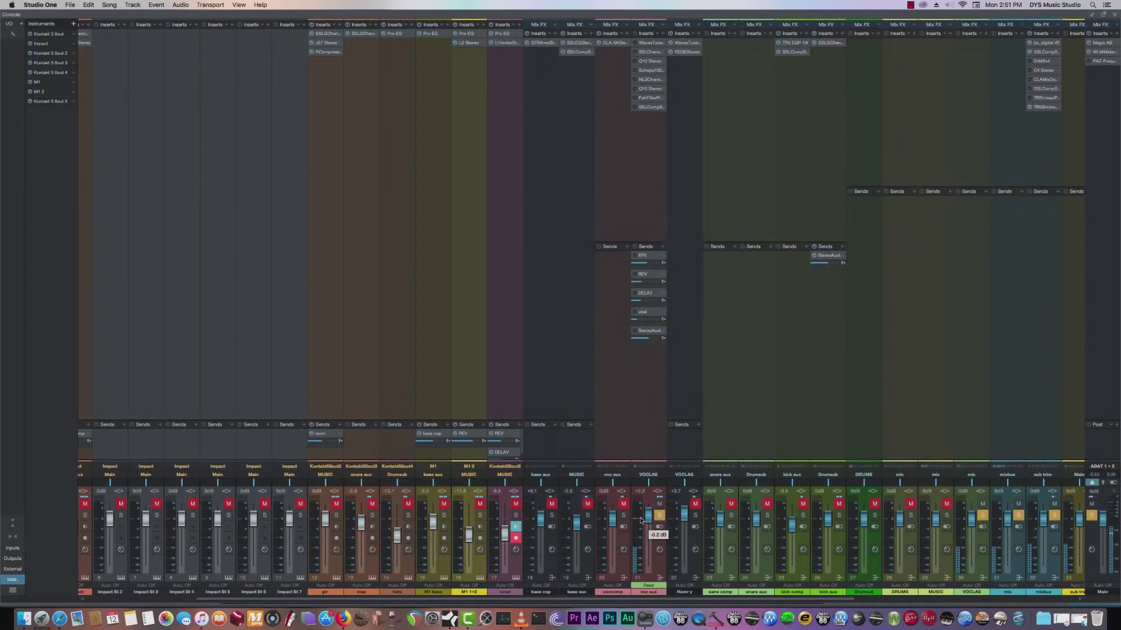
pyautogui.click(657, 565)
pyautogui.click(623, 516)
pyautogui.click(613, 43)
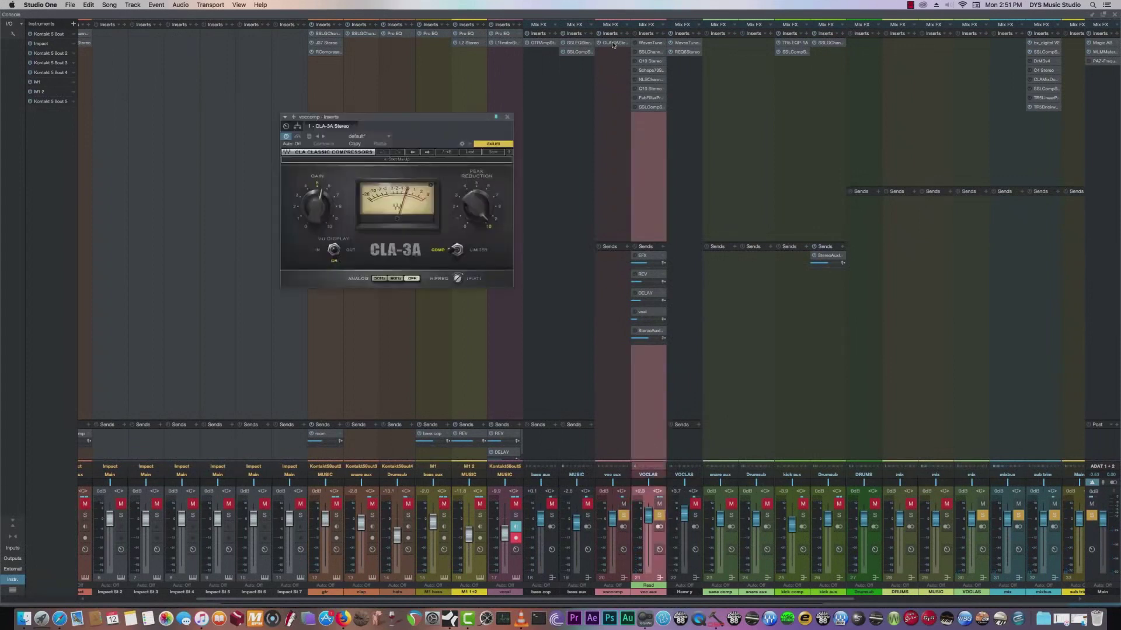
# Stop playback, select the vocal track in the arrangement, and return to the console
pyautogui.press('space')
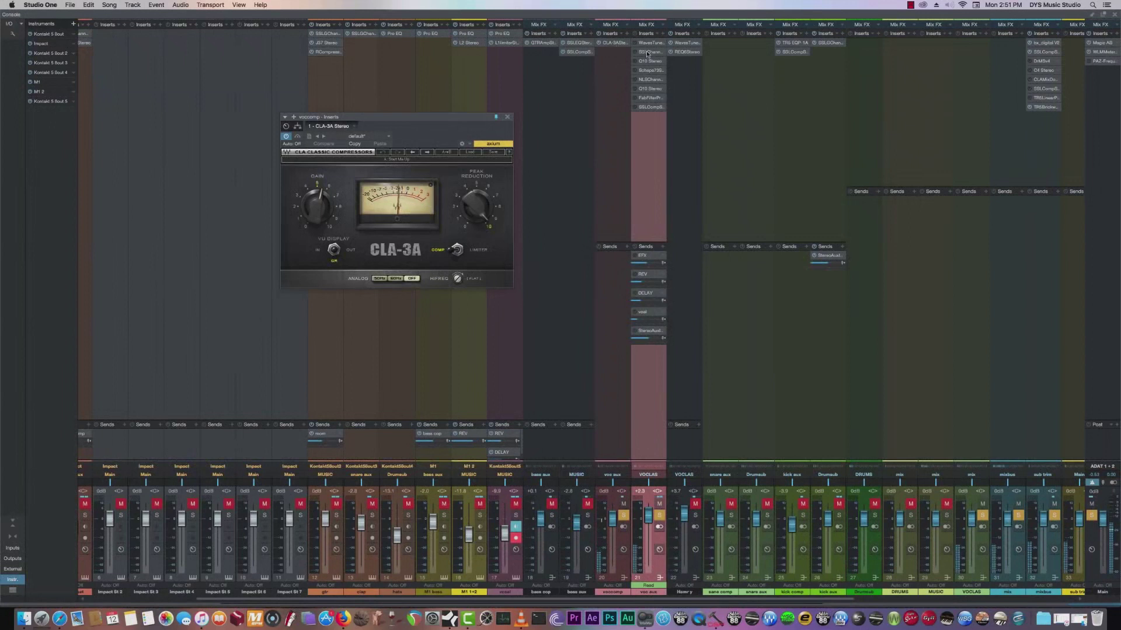
pyautogui.press('F3')
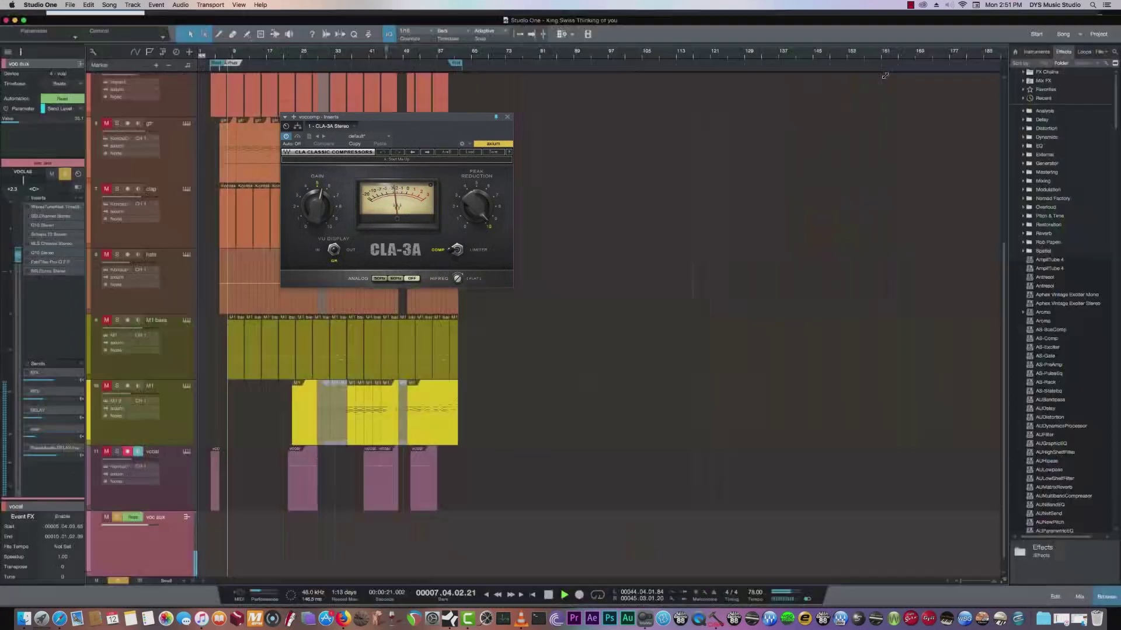
pyautogui.scroll(3, 1006, 169)
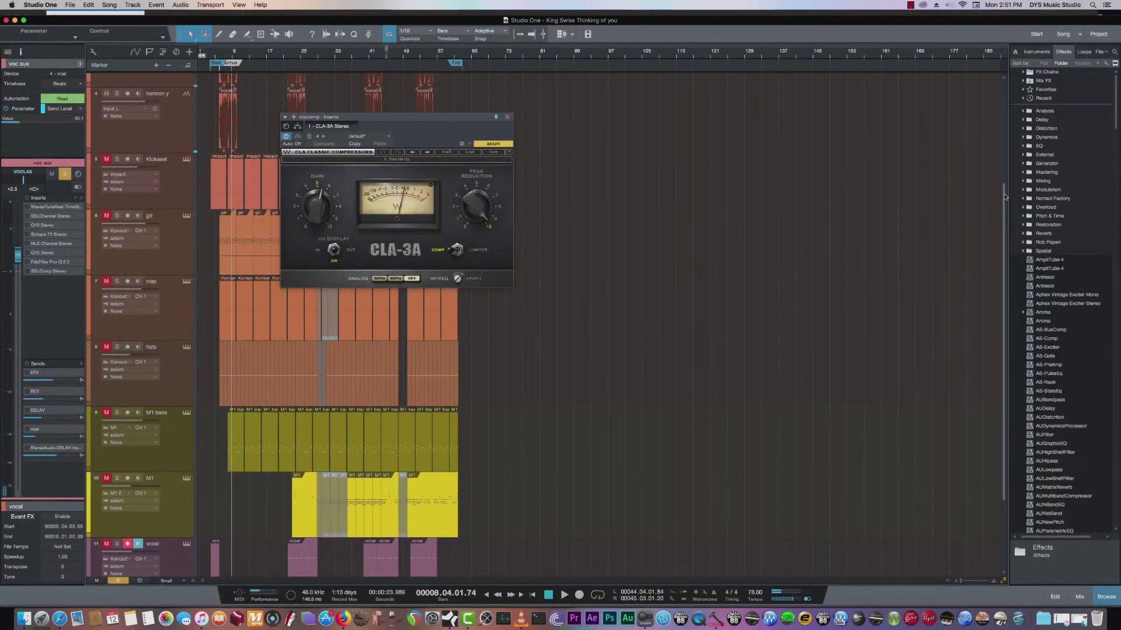
pyautogui.scroll(5, 931, 110)
pyautogui.click(933, 149)
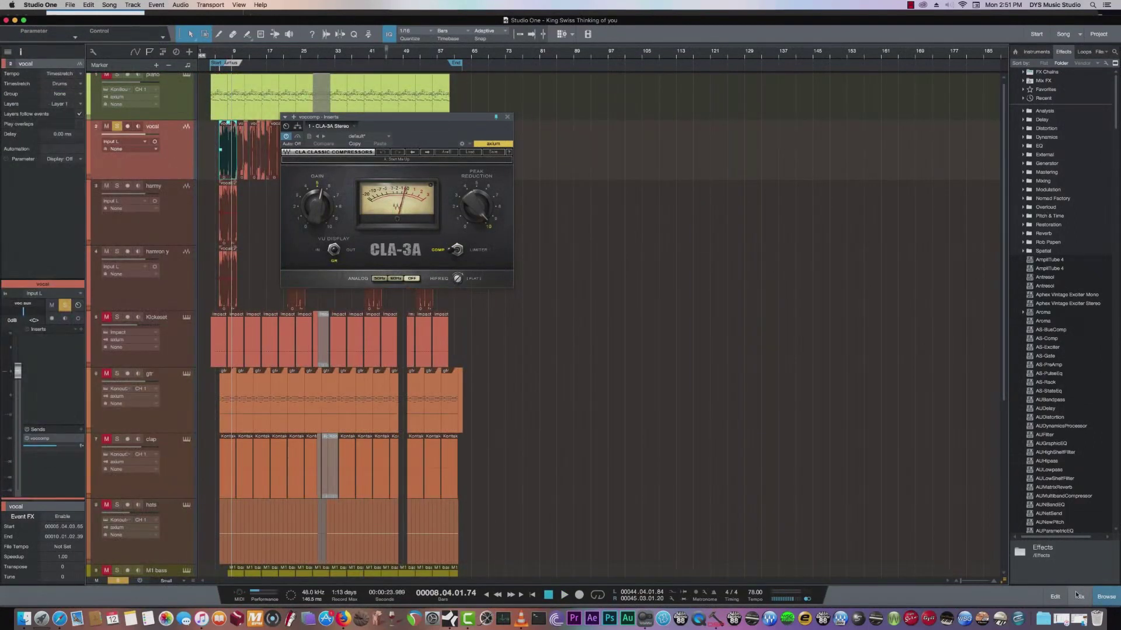
pyautogui.press('F3')
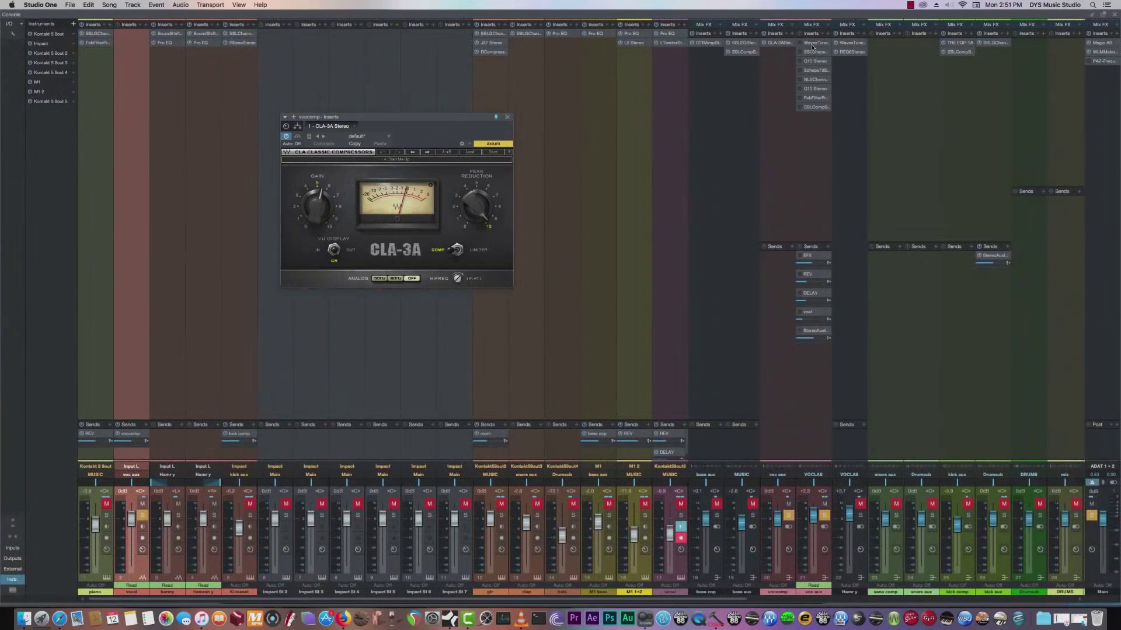
# Open the Waves Tune Real-Time insert on voc aux, activate it, and close its window
pyautogui.click(810, 44)
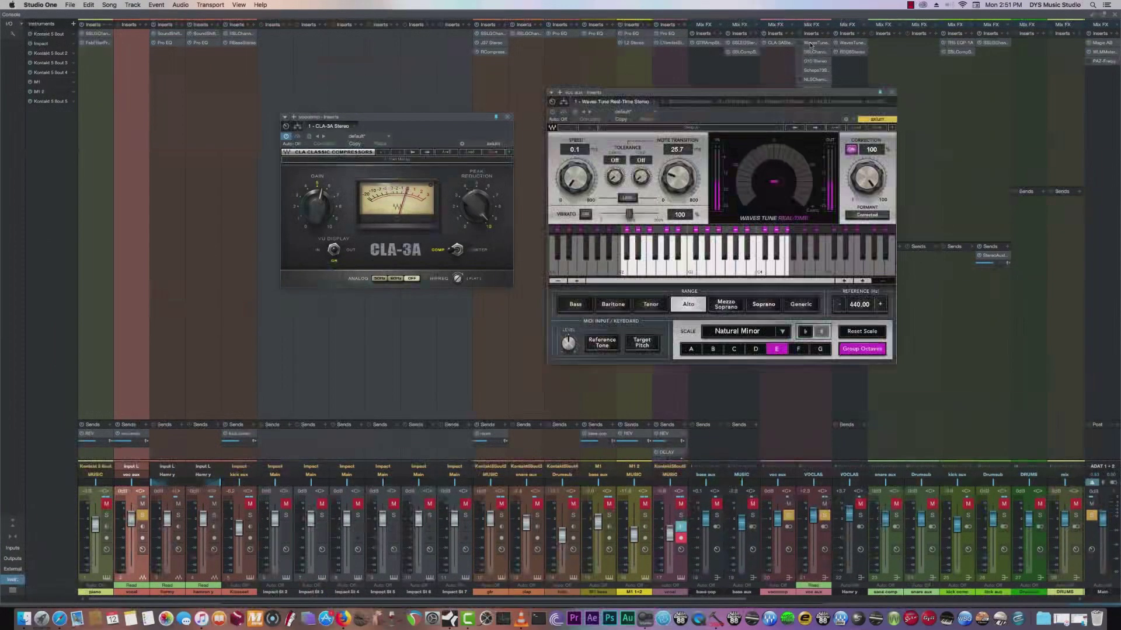
pyautogui.click(552, 113)
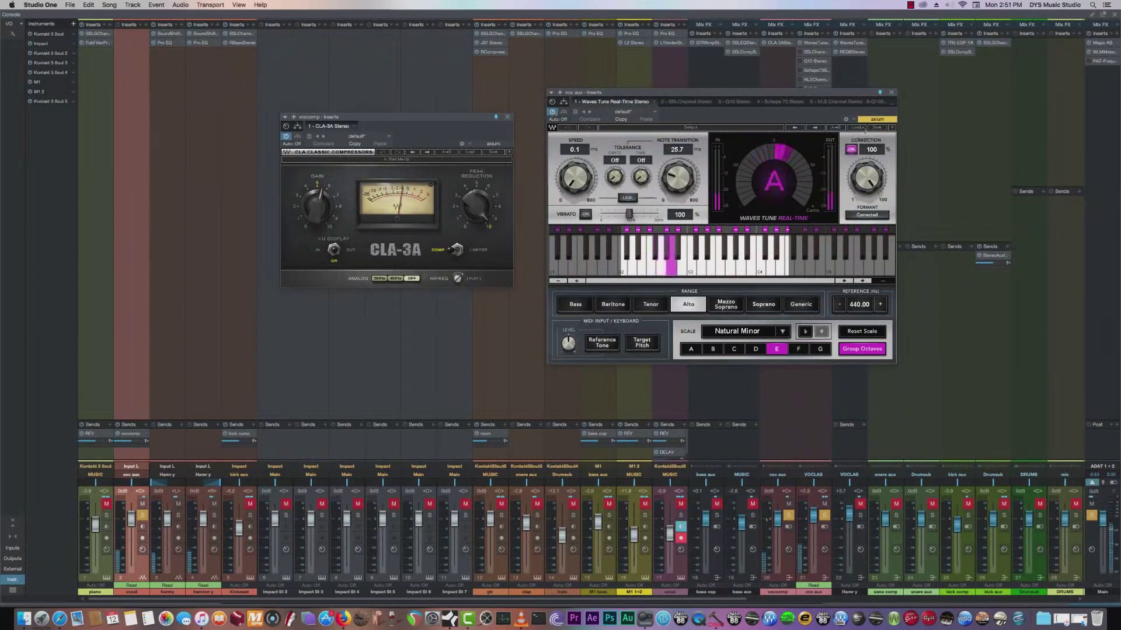
pyautogui.click(891, 95)
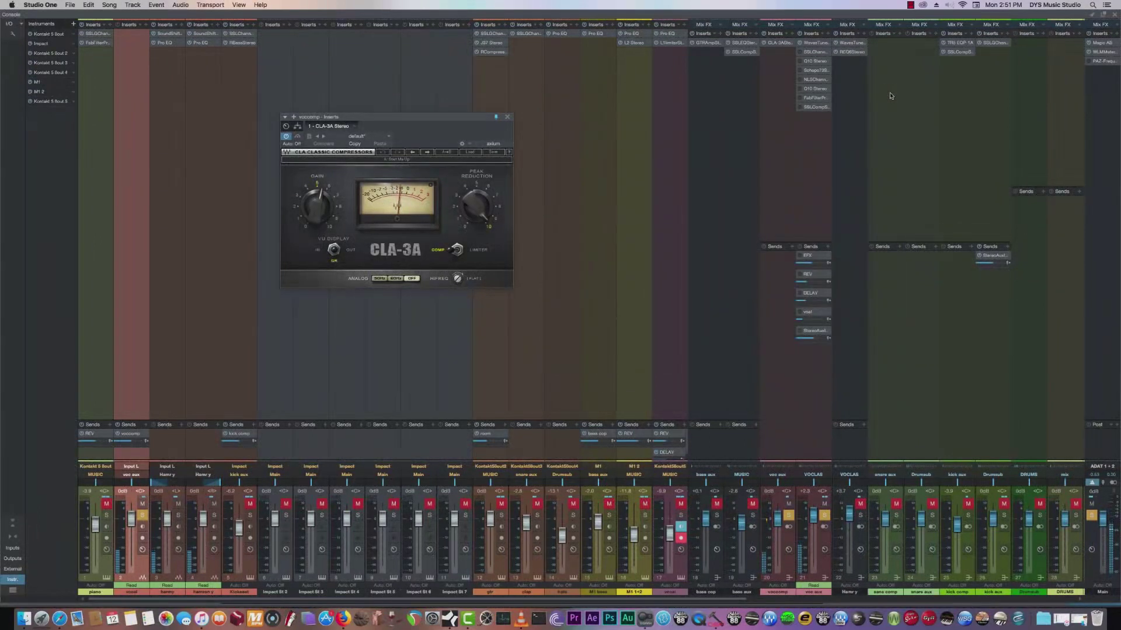
# Open and activate the SSLChannel insert on voc aux, closing the CLA-3A window and moving the SSLChannel window to a free area
pyautogui.click(811, 52)
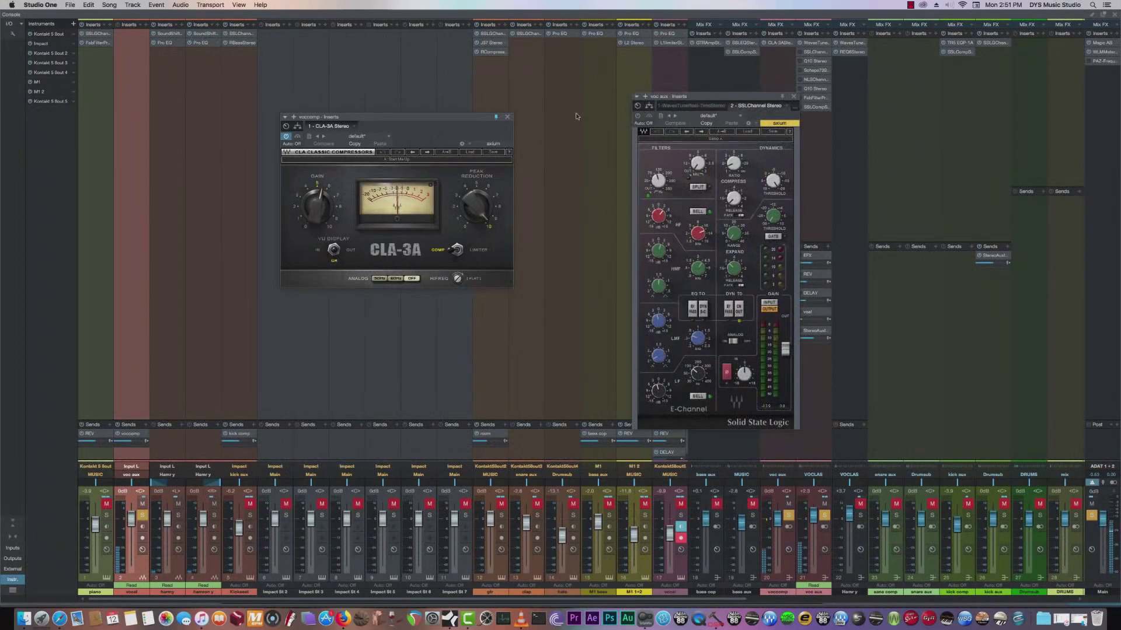
pyautogui.click(507, 117)
pyautogui.moveTo(708, 97); pyautogui.dragTo(516, 100)
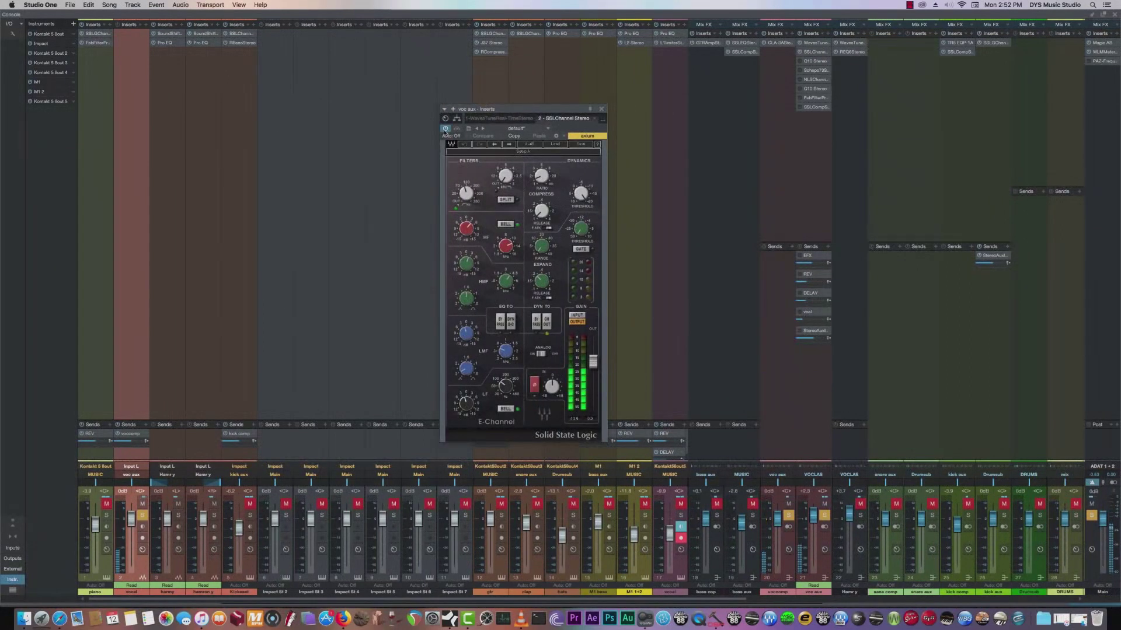
# Review the SSLChannel's filter and high, mid and low-mid EQ knobs, and compare the vocal with the insert bypassed and active
pyautogui.click(466, 193)
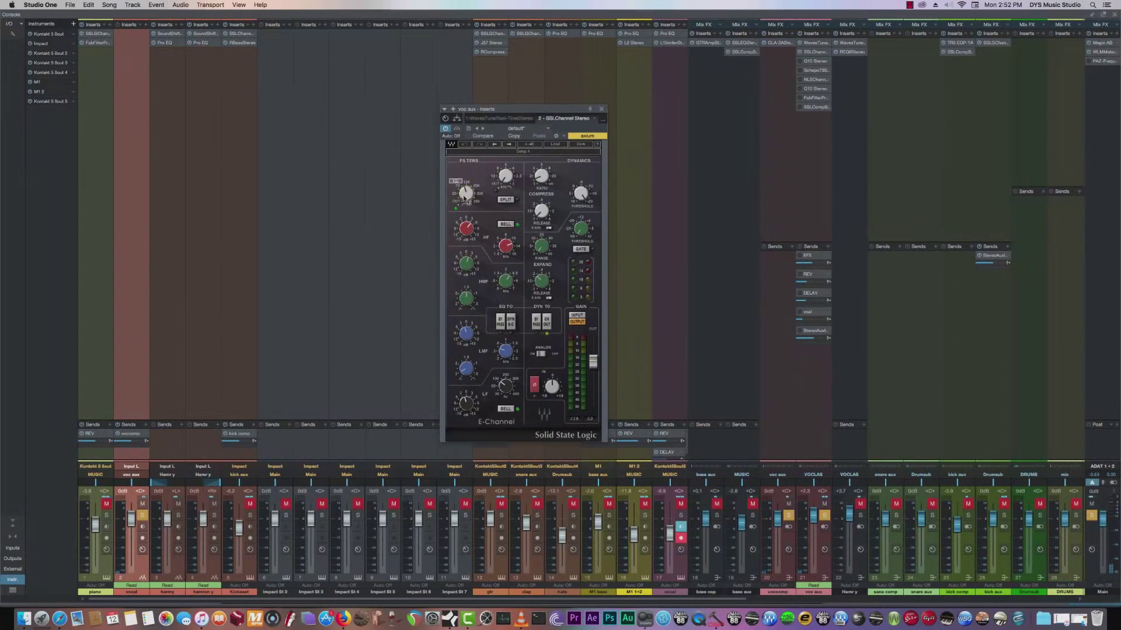
pyautogui.click(506, 244)
pyautogui.click(466, 228)
pyautogui.moveTo(466, 263); pyautogui.dragTo(467, 261)
pyautogui.moveTo(501, 283); pyautogui.dragTo(501, 281)
pyautogui.moveTo(505, 351); pyautogui.dragTo(505, 349)
pyautogui.click(457, 129)
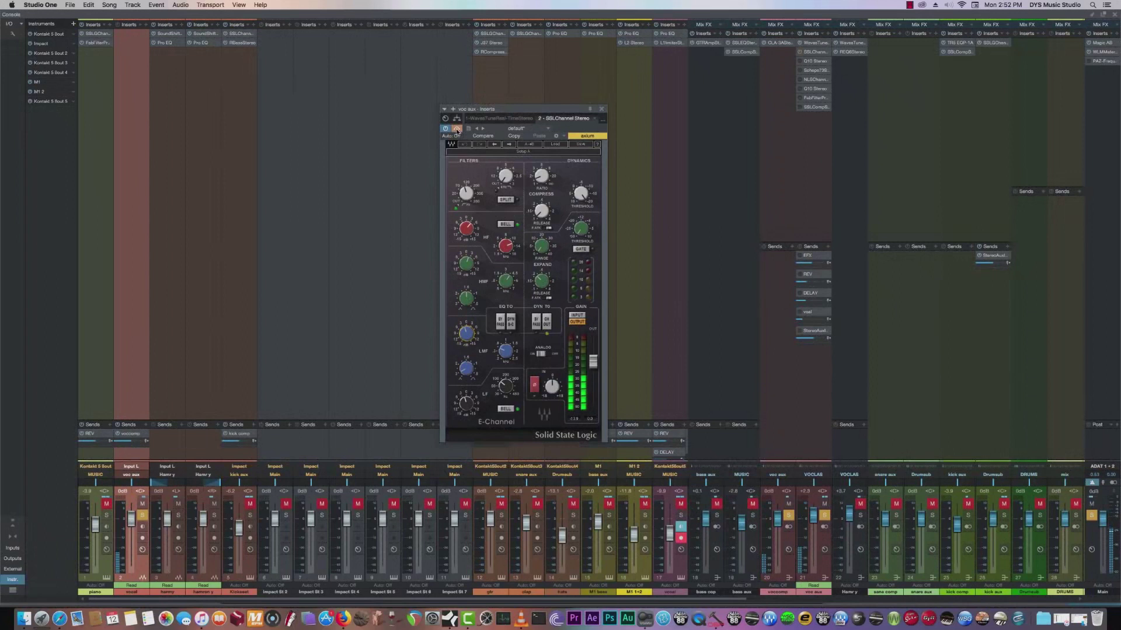
pyautogui.click(457, 129)
# Open the first Q10 equalizer on voc aux, move it beside the SSLChannel, and switch it to the Modern interface
pyautogui.click(814, 61)
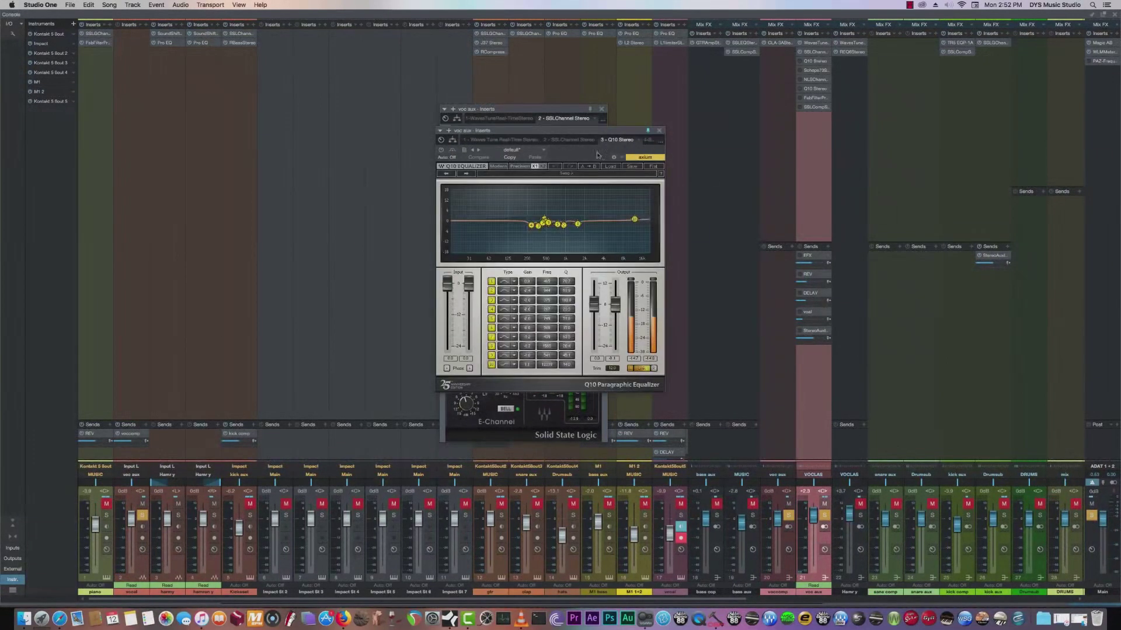
pyautogui.moveTo(582, 132); pyautogui.dragTo(411, 146)
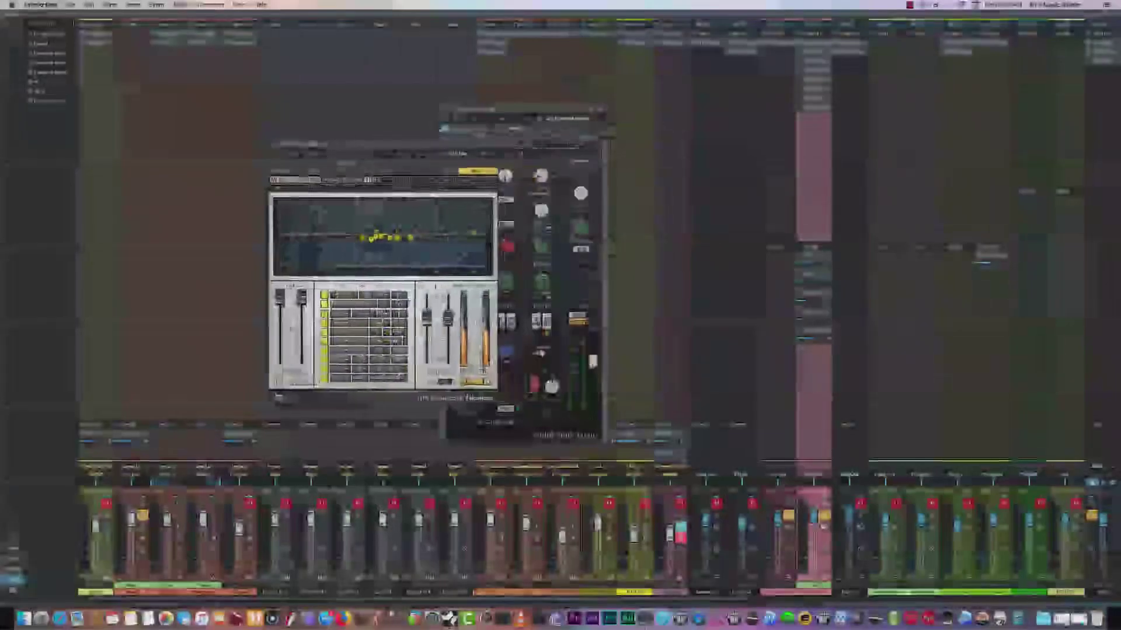
pyautogui.click(329, 179)
pyautogui.click(617, 285)
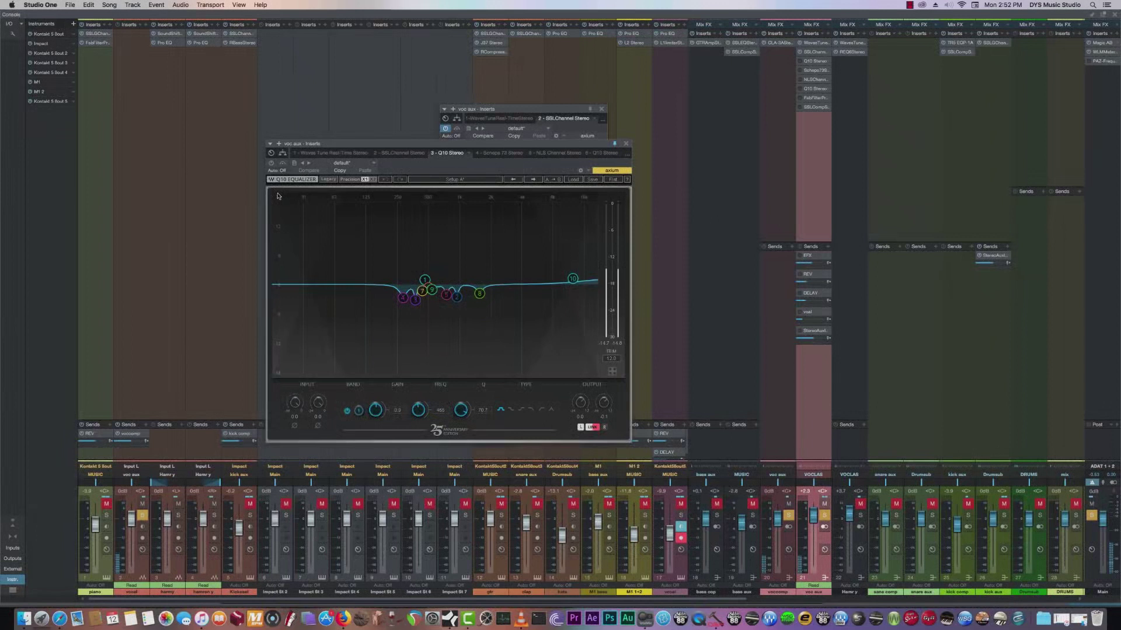
# Activate the Q10 equalizer on voc aux, check its bypass, and close its window
pyautogui.click(271, 163)
pyautogui.click(282, 164)
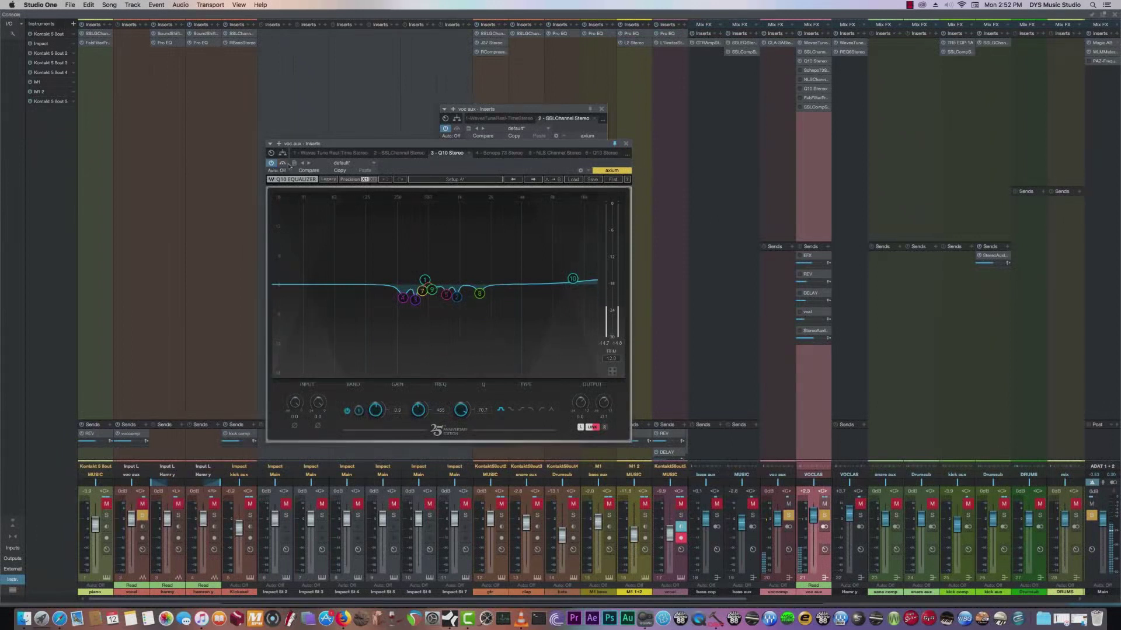
pyautogui.click(626, 143)
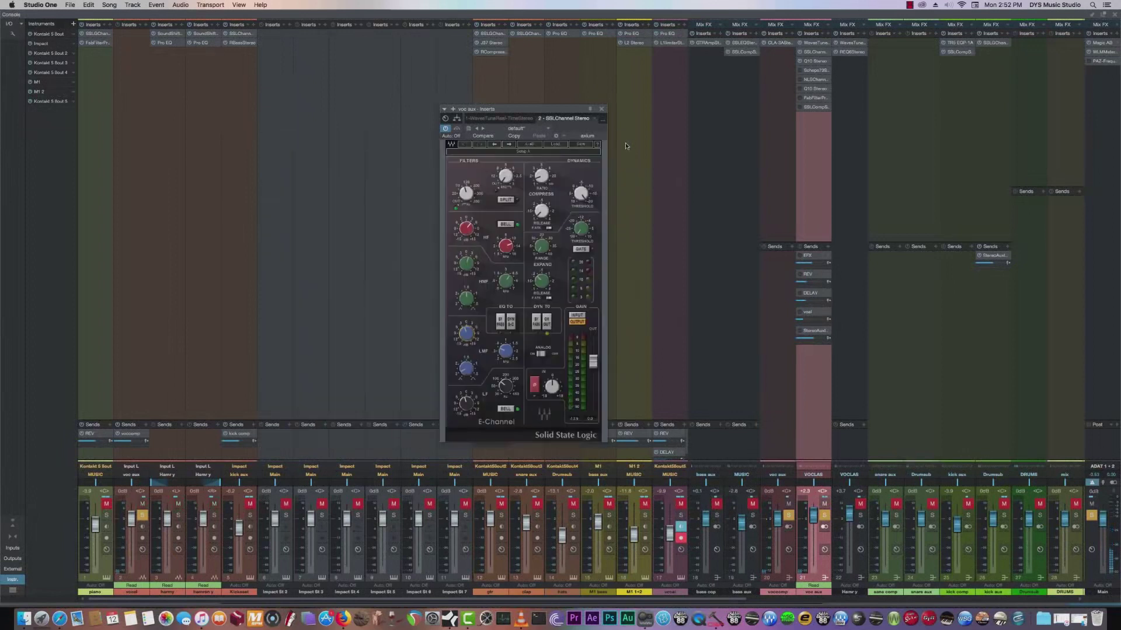
# Close the SSLChannel window, and open and activate the Scheps 73 insert on voc aux
pyautogui.click(601, 109)
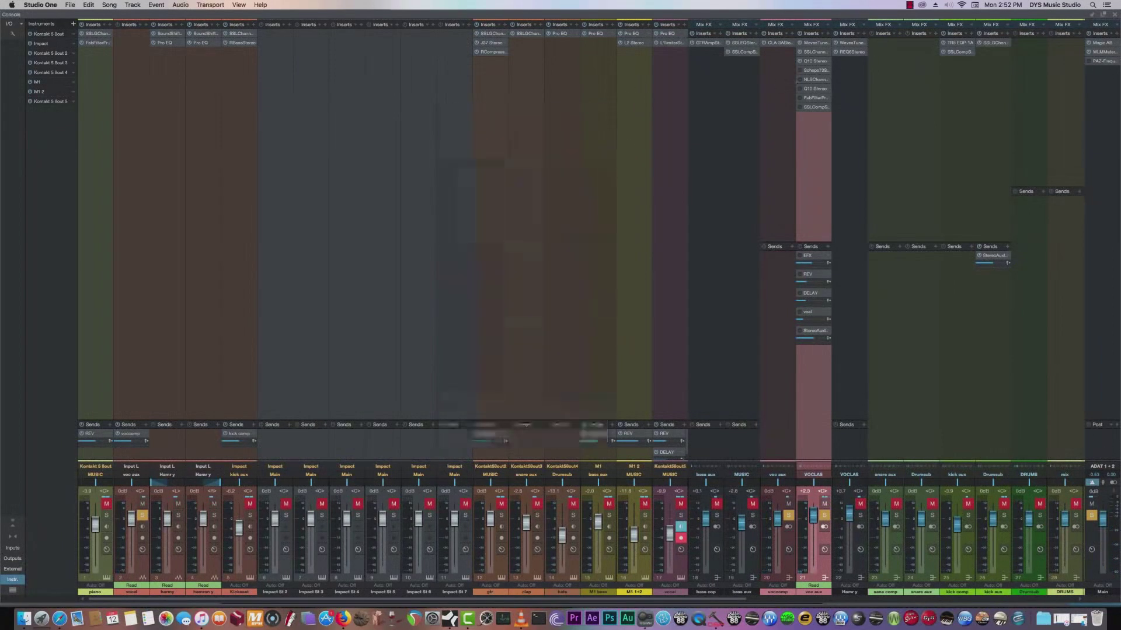
pyautogui.click(815, 70)
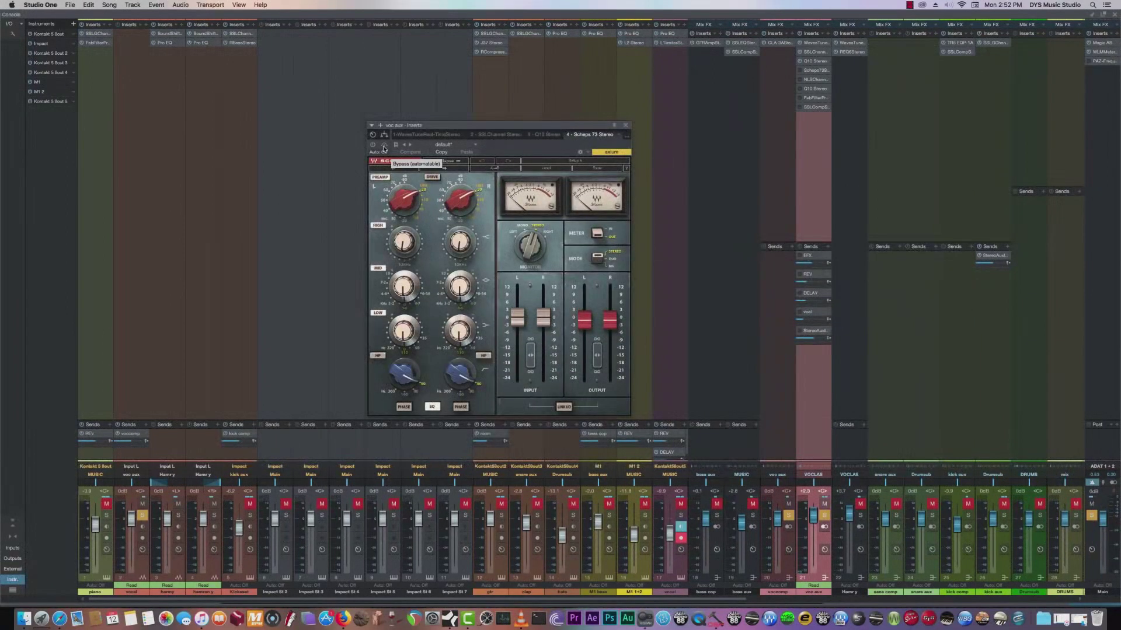
pyautogui.click(374, 146)
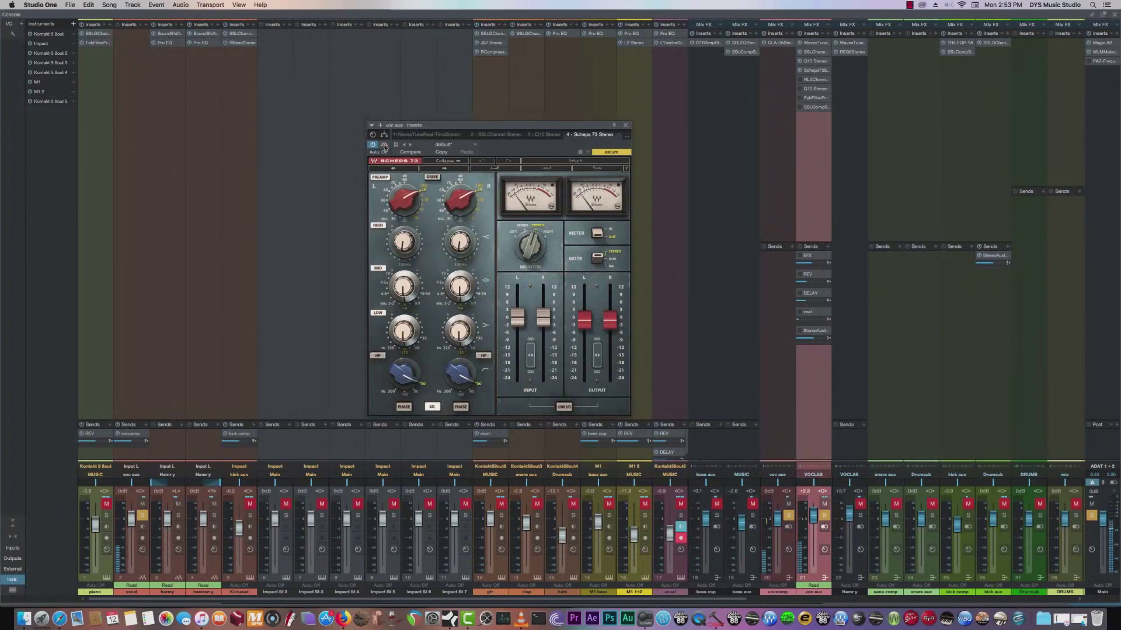
# Open the NLS Channel insert on voc aux, activate it, and move its window away from the voc aux channel
pyautogui.click(811, 80)
pyautogui.moveTo(439, 122); pyautogui.dragTo(576, 124)
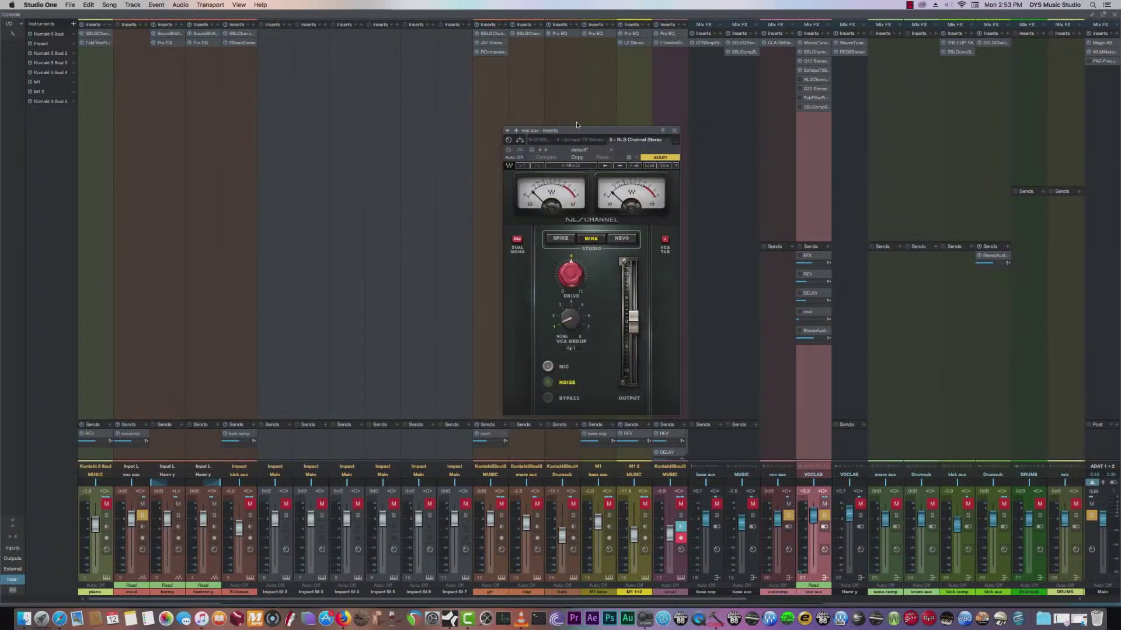
pyautogui.moveTo(573, 278)
pyautogui.click(508, 151)
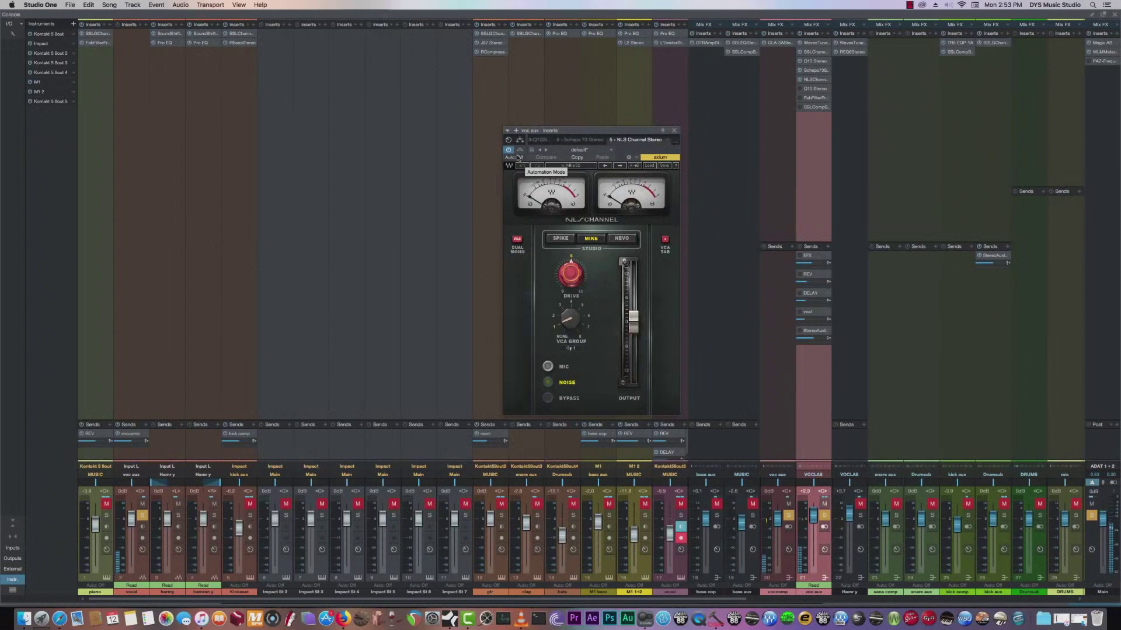
pyautogui.moveTo(557, 130); pyautogui.dragTo(407, 111)
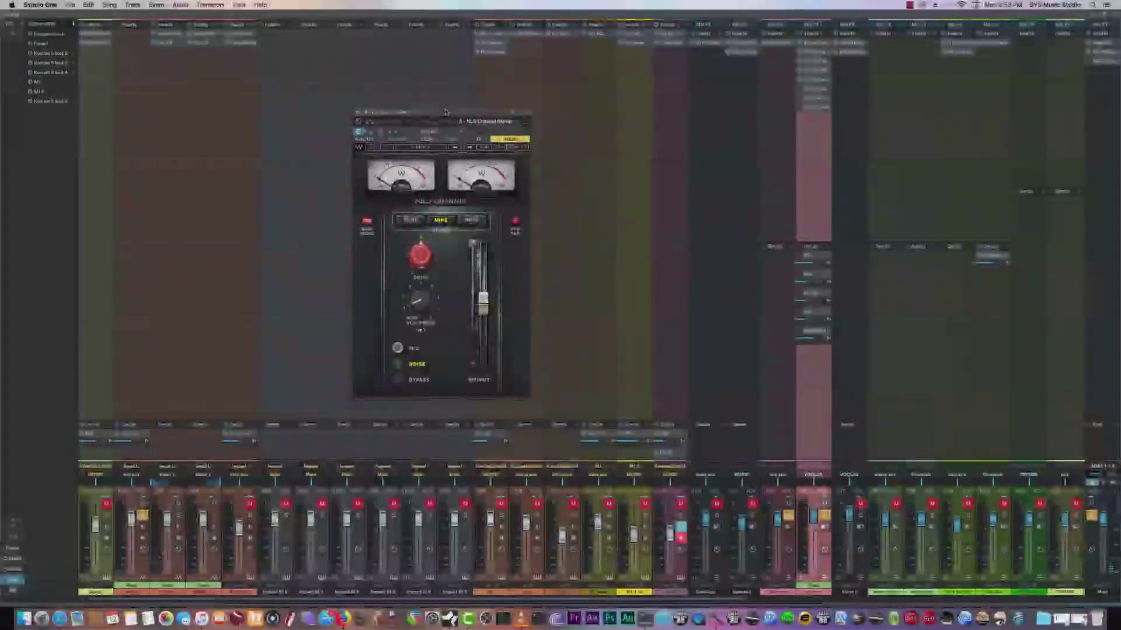
pyautogui.moveTo(504, 115); pyautogui.dragTo(486, 118)
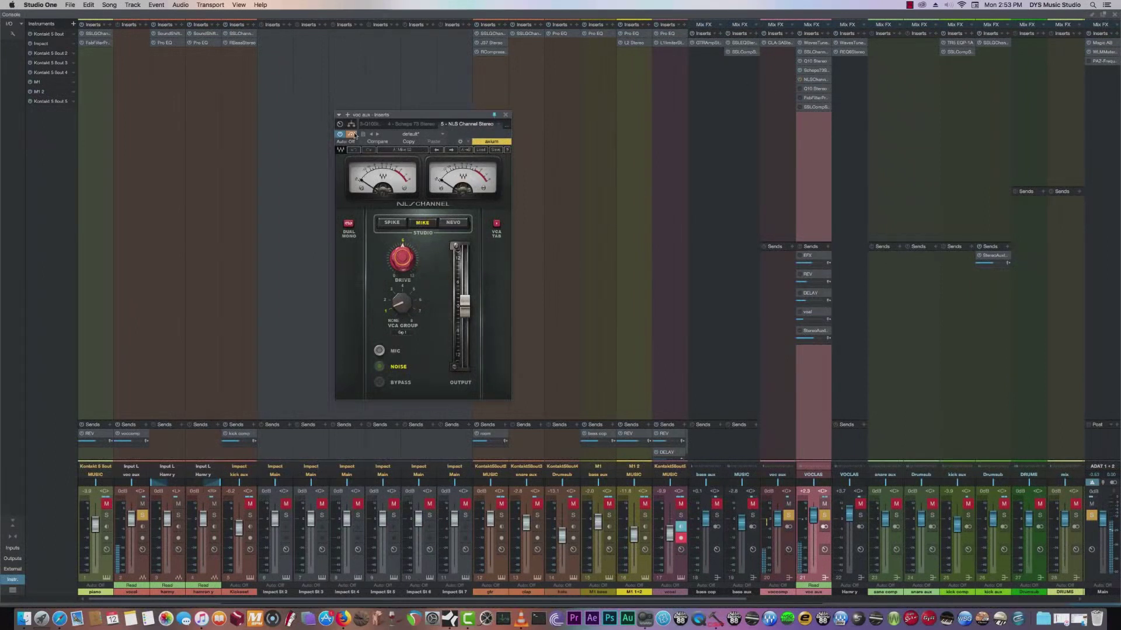
# Open and activate the second Q10 and the FabFilter Pro-Q 2 on voc aux, and play the vocal through them
pyautogui.click(814, 90)
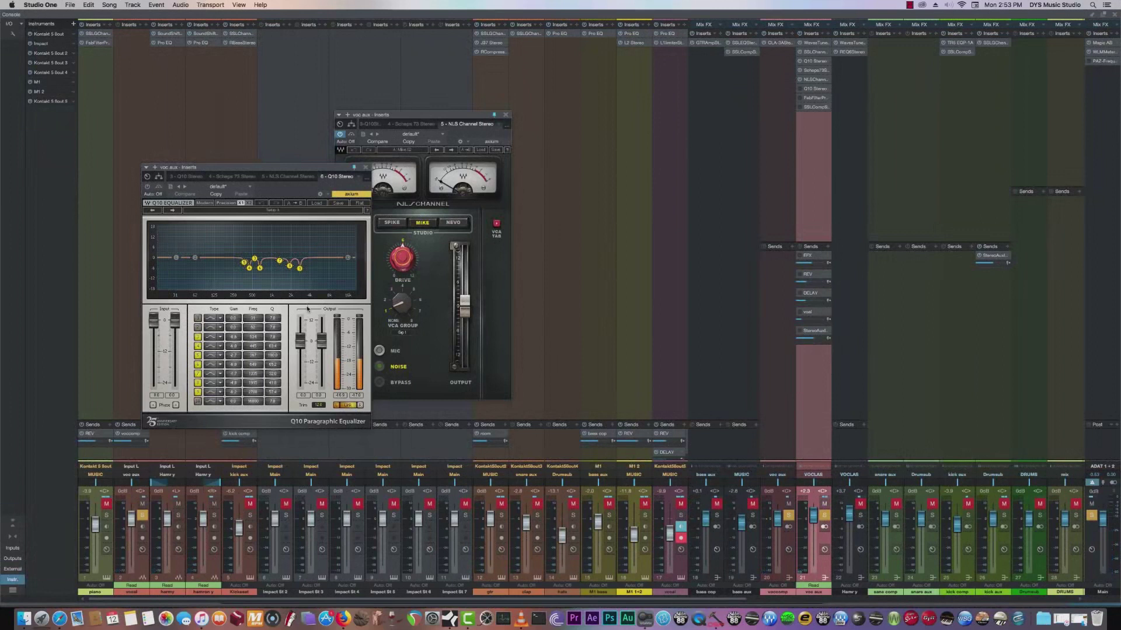
pyautogui.click(148, 186)
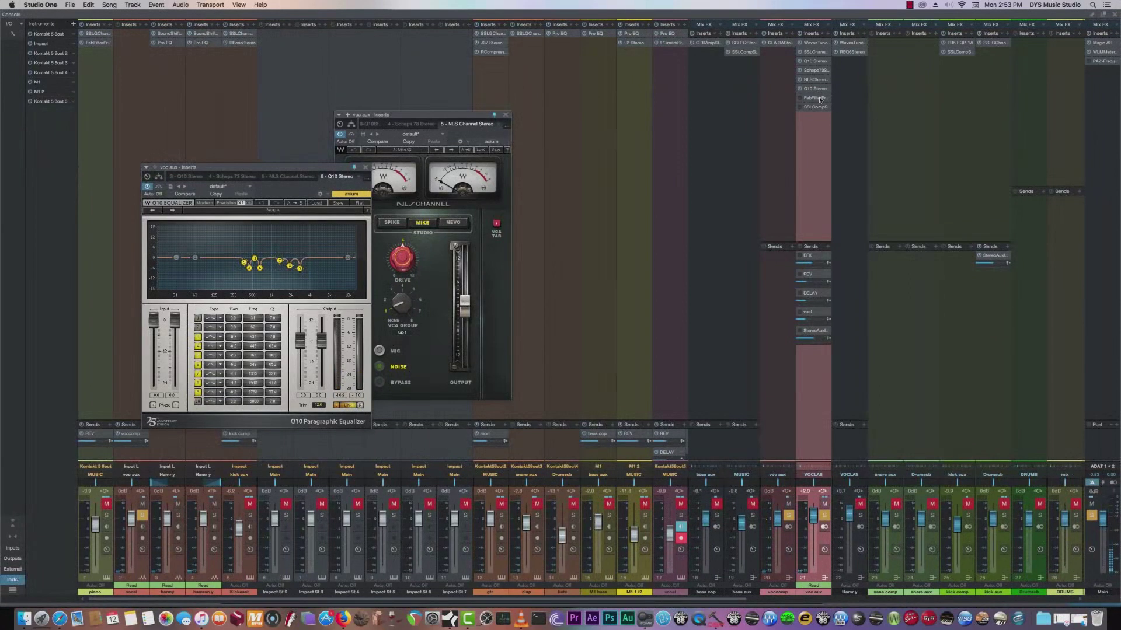
pyautogui.click(812, 98)
pyautogui.click(400, 106)
pyautogui.press('space')
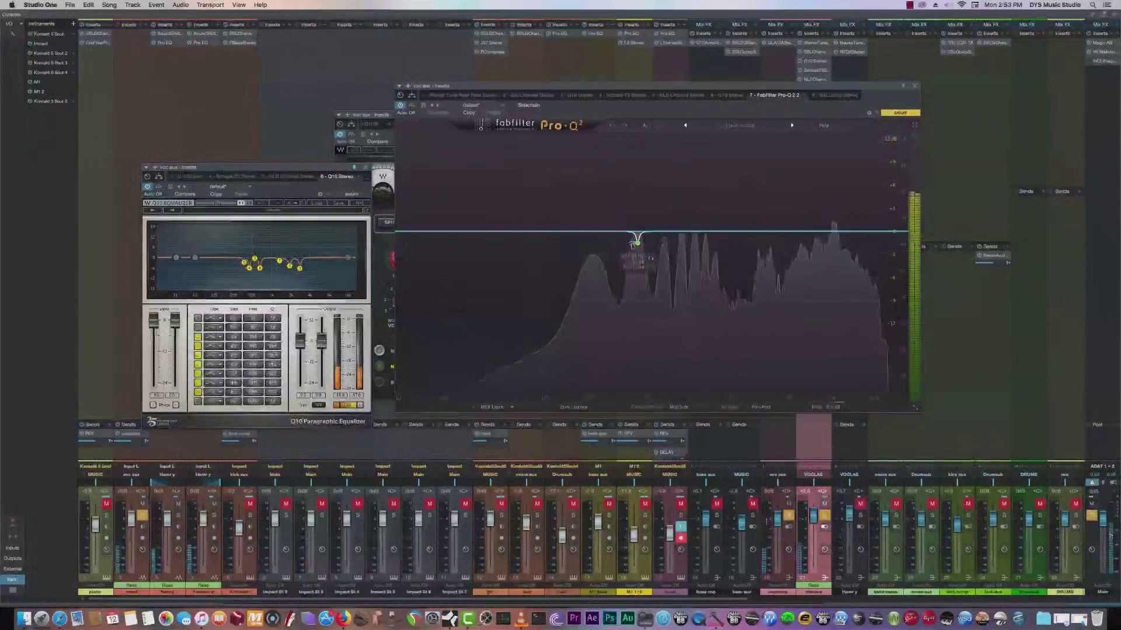
# Open, activate and pin the SSLComp on voc aux, closing the Pro-Q 2 and NLS Channel windows
pyautogui.click(914, 86)
pyautogui.click(811, 107)
pyautogui.click(552, 112)
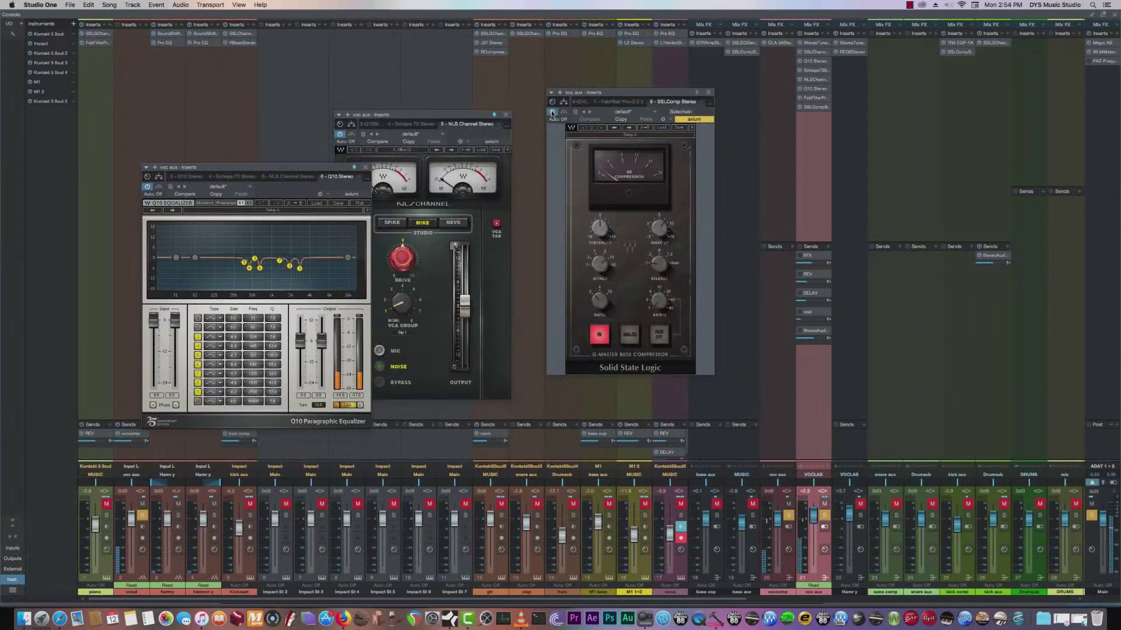
pyautogui.click(506, 115)
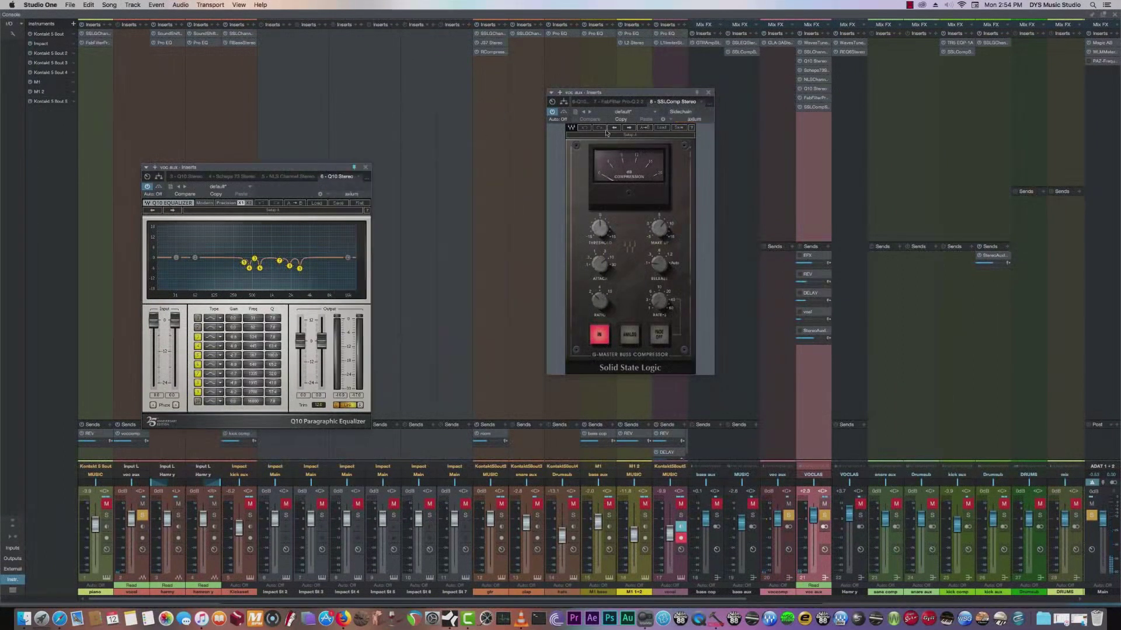
pyautogui.click(695, 93)
# Take the second Q10 out of bypass, and play the vocal from about bar 22 in the arrangement
pyautogui.moveTo(199, 172); pyautogui.dragTo(211, 143)
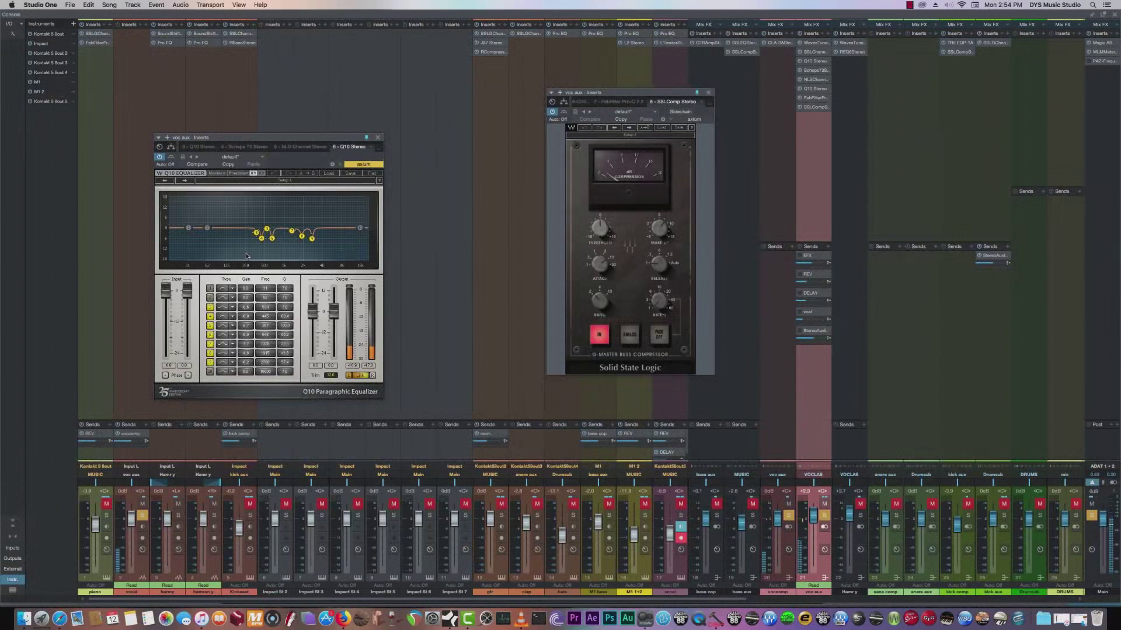
pyautogui.click(171, 158)
pyautogui.click(1115, 14)
pyautogui.click(289, 53)
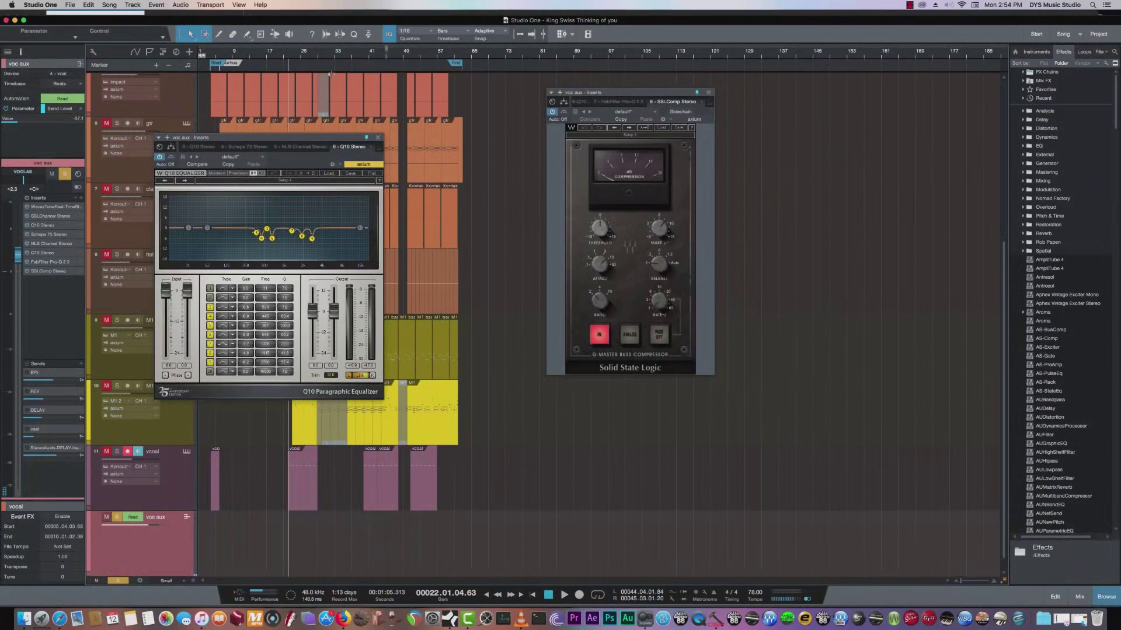
pyautogui.press('space')
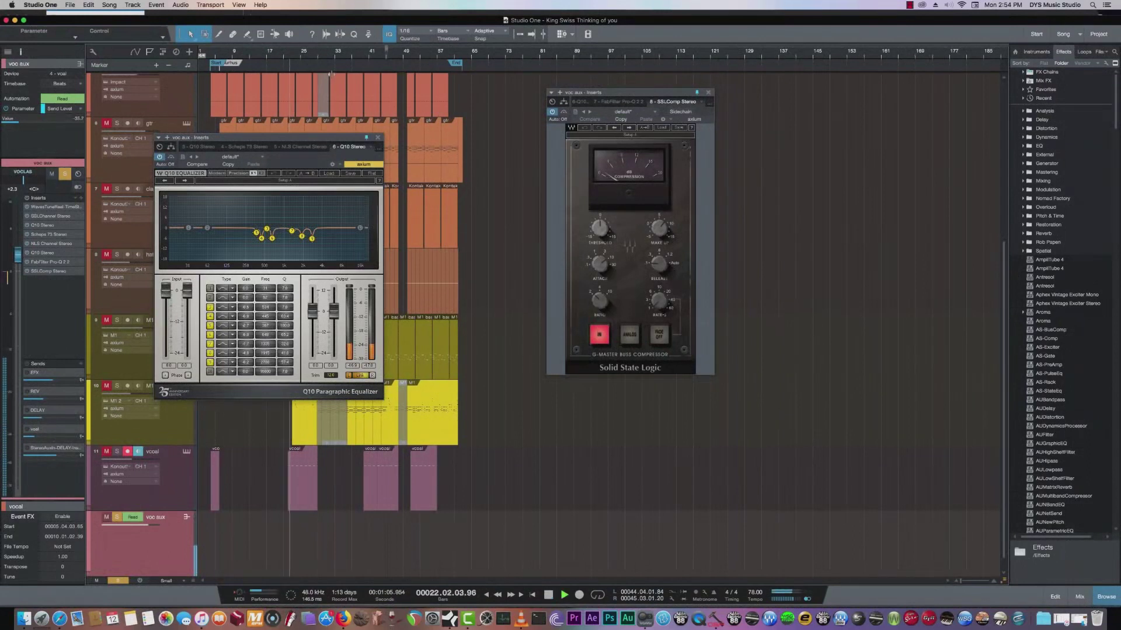
# Arrange the Q10 and SSLComp windows side by side over the arrangement
pyautogui.moveTo(313, 140); pyautogui.dragTo(434, 122)
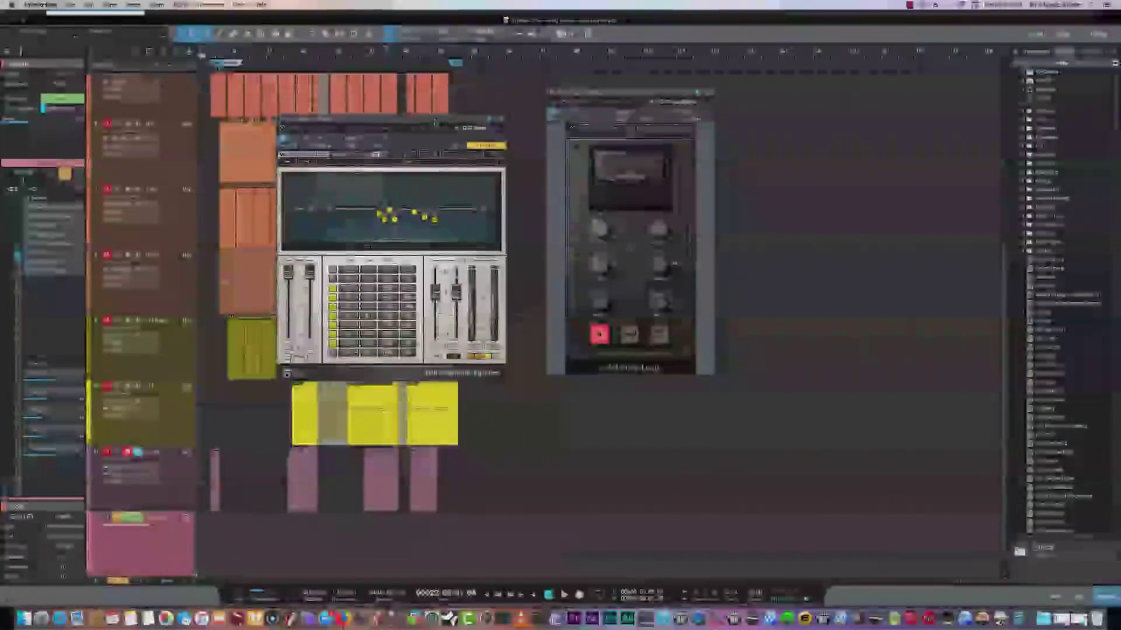
pyautogui.click(610, 95)
pyautogui.moveTo(609, 95)
pyautogui.mouseDown()
pyautogui.moveTo(633, 120)
pyautogui.moveTo(576, 97)
pyautogui.moveTo(617, 107)
pyautogui.mouseUp()
pyautogui.moveTo(446, 121); pyautogui.dragTo(435, 123)
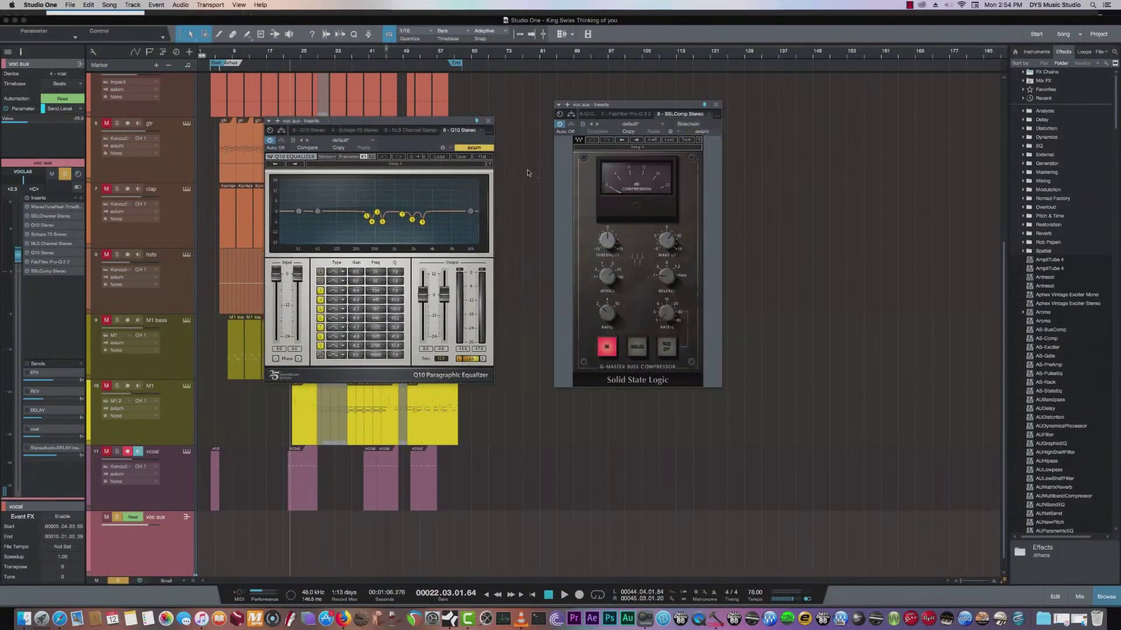
pyautogui.moveTo(618, 105); pyautogui.dragTo(606, 109)
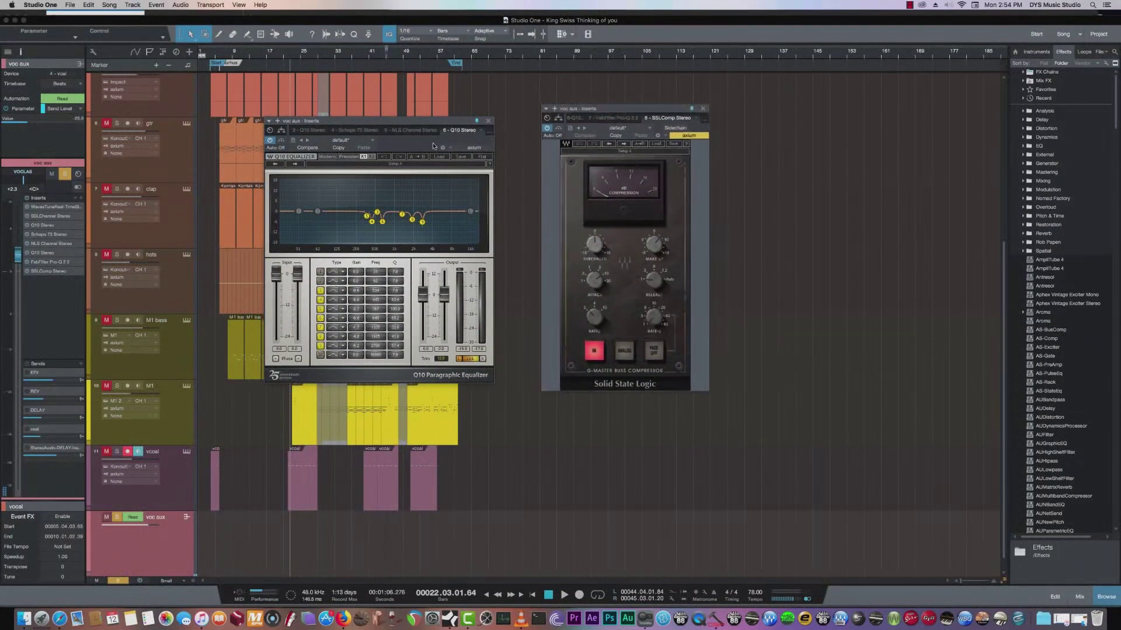
# Reopen the mix console and review the voc aux inserts in chain order from Waves Tune Real-Time to SSLComp
pyautogui.click(1079, 596)
pyautogui.click(703, 108)
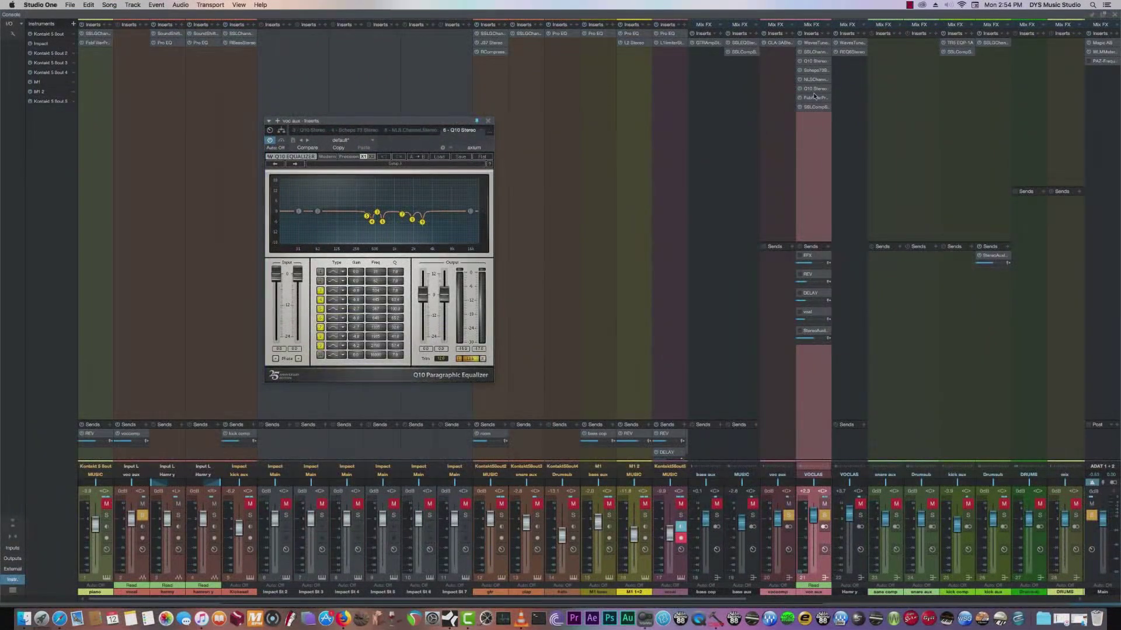
pyautogui.click(809, 43)
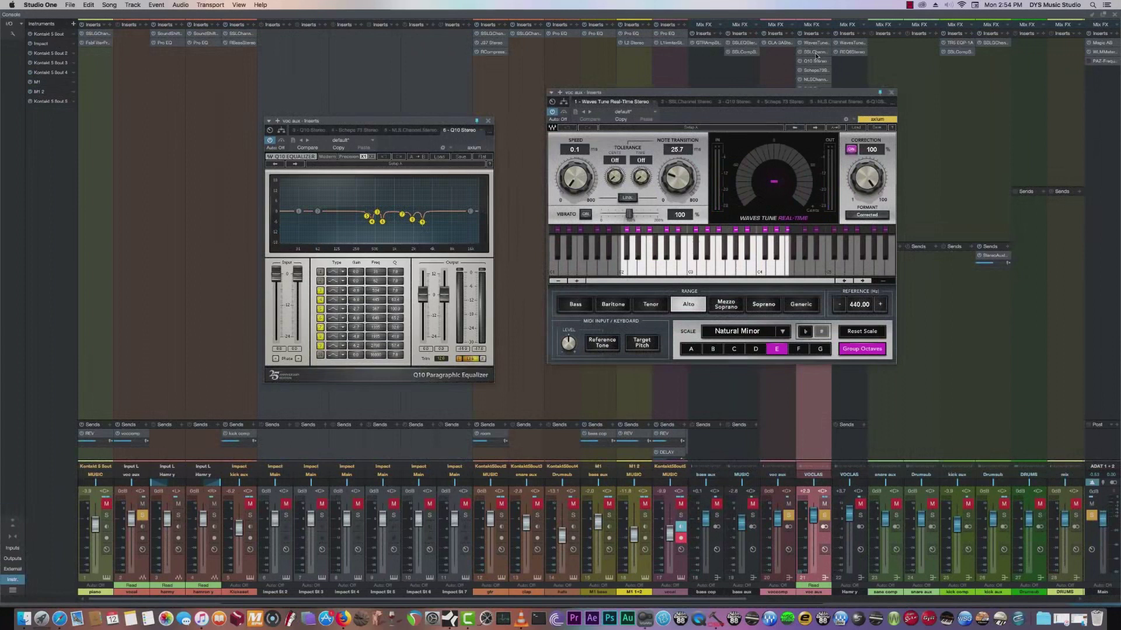
pyautogui.click(814, 52)
pyautogui.click(814, 61)
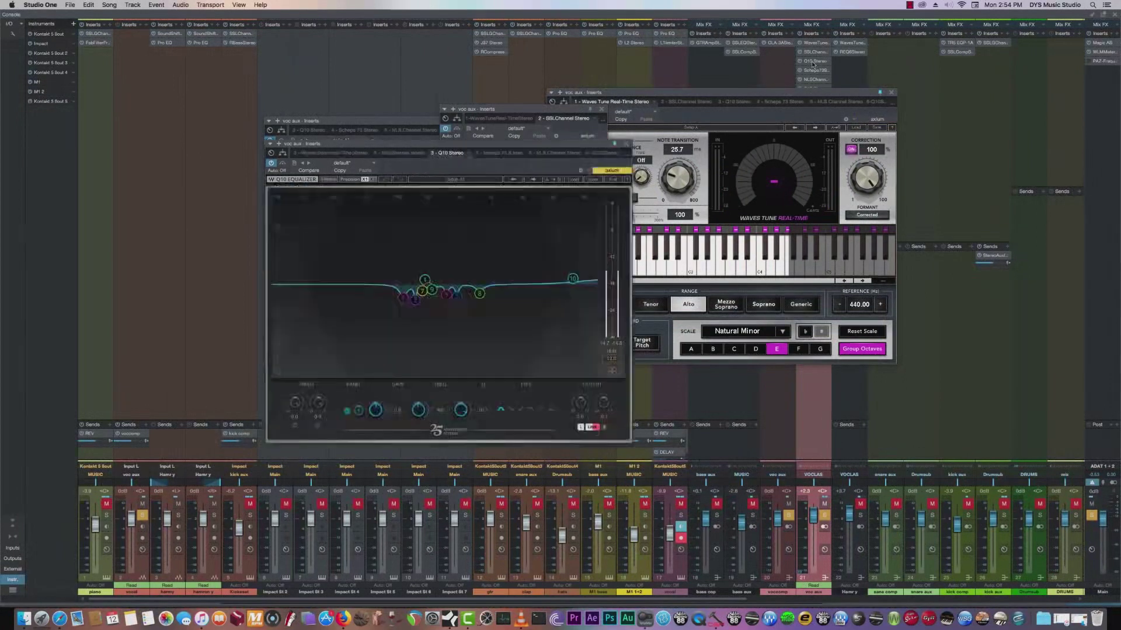
pyautogui.click(813, 80)
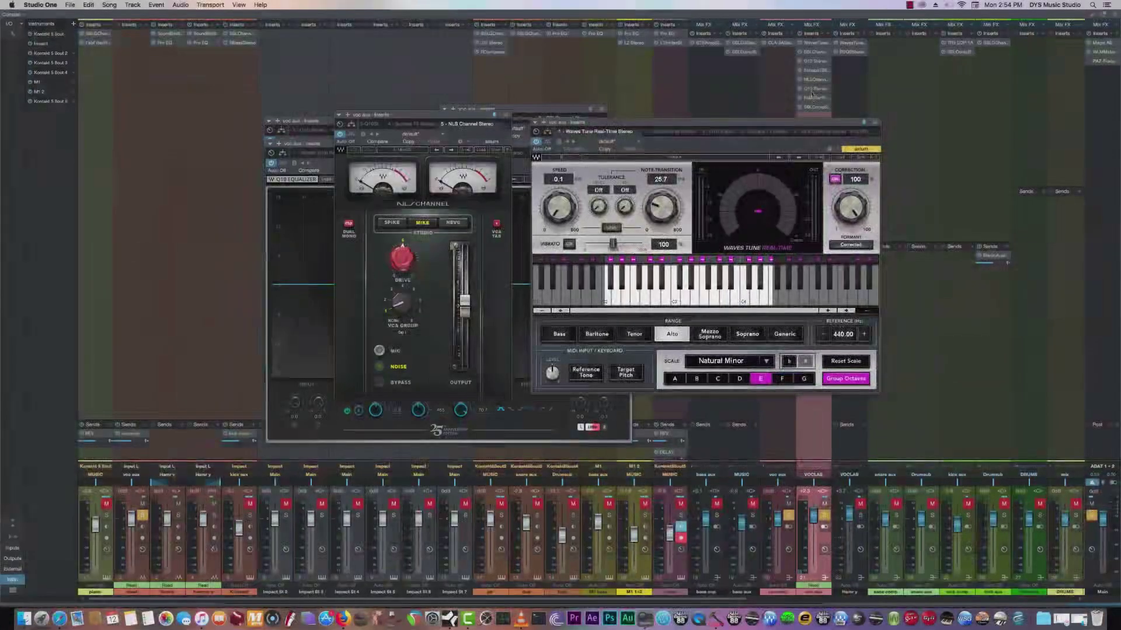
pyautogui.click(812, 90)
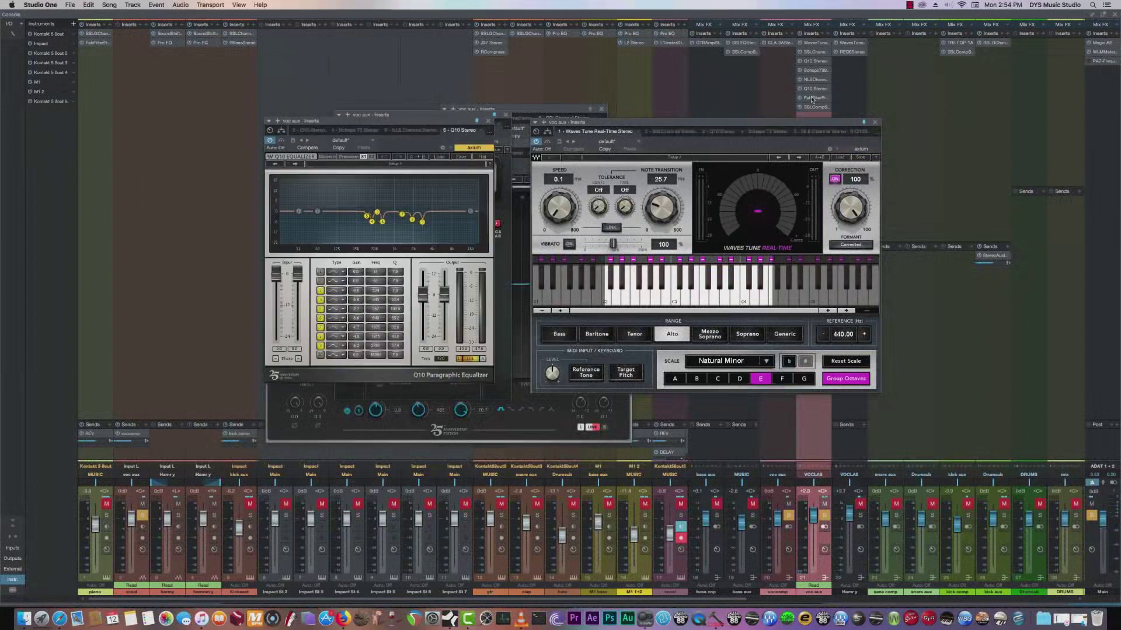
pyautogui.click(812, 98)
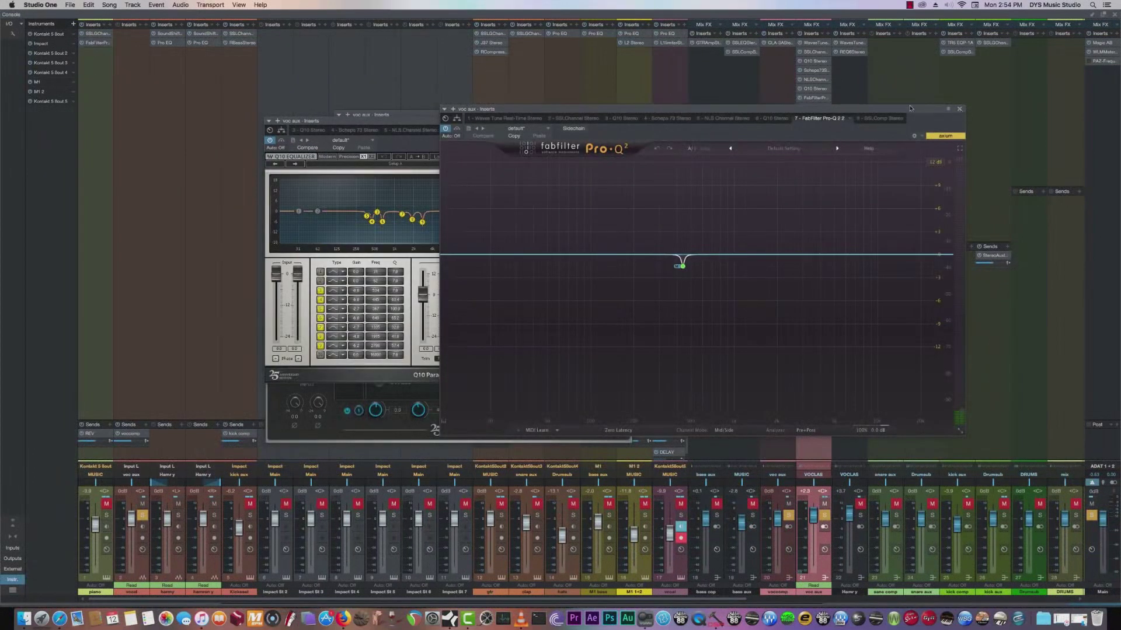
pyautogui.click(812, 107)
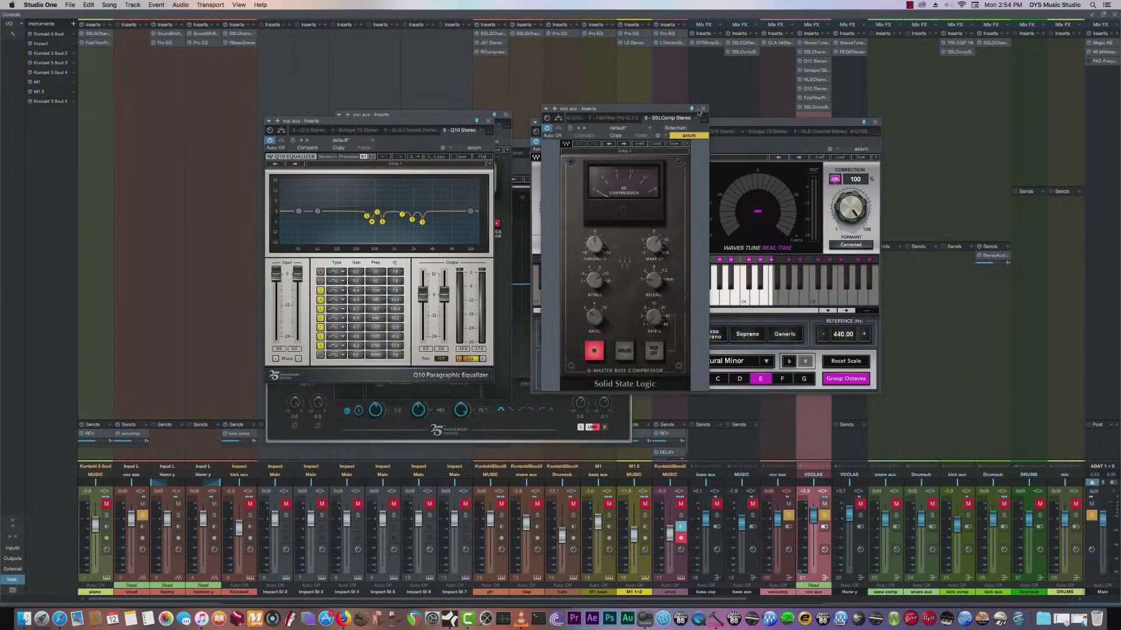
# Close all the open voc aux plug-in windows
pyautogui.click(702, 108)
pyautogui.click(488, 121)
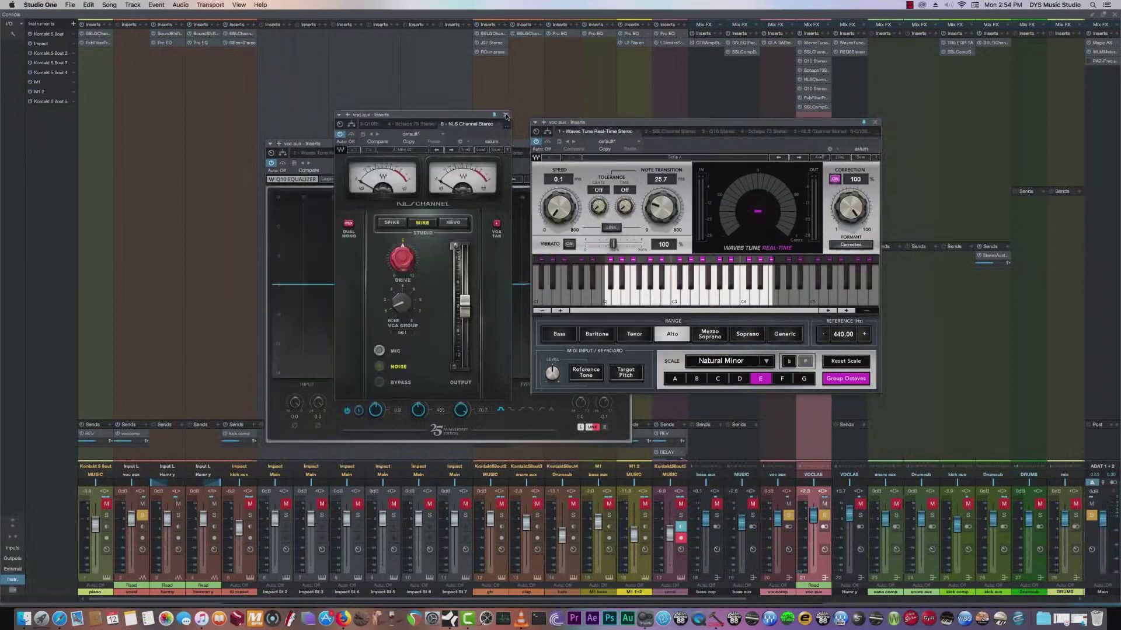
pyautogui.click(505, 114)
pyautogui.click(875, 122)
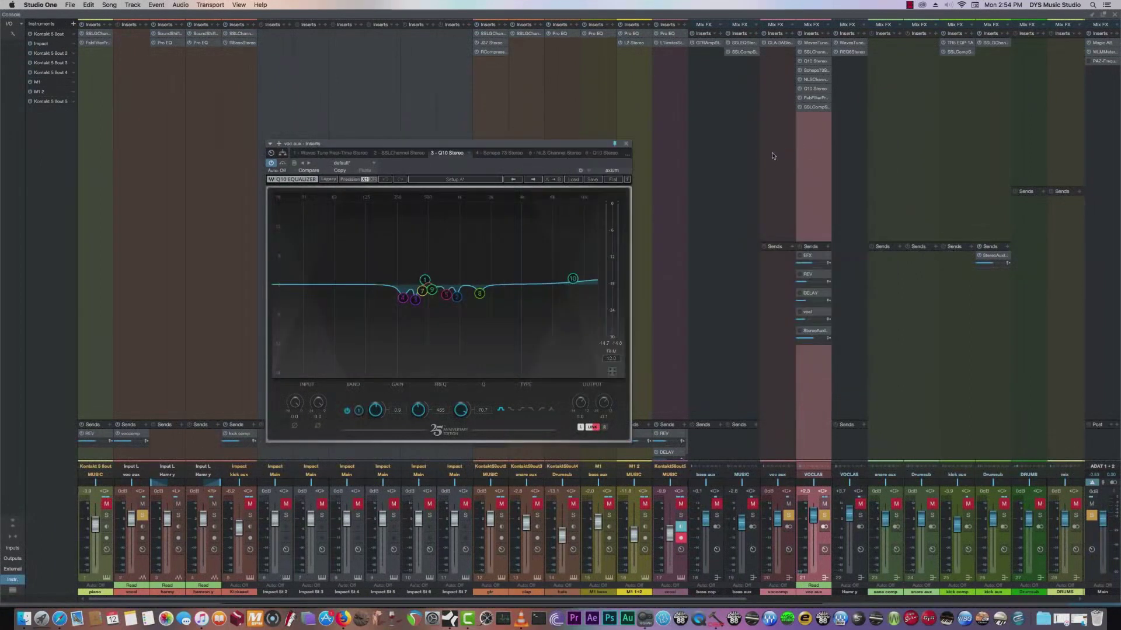
pyautogui.click(626, 143)
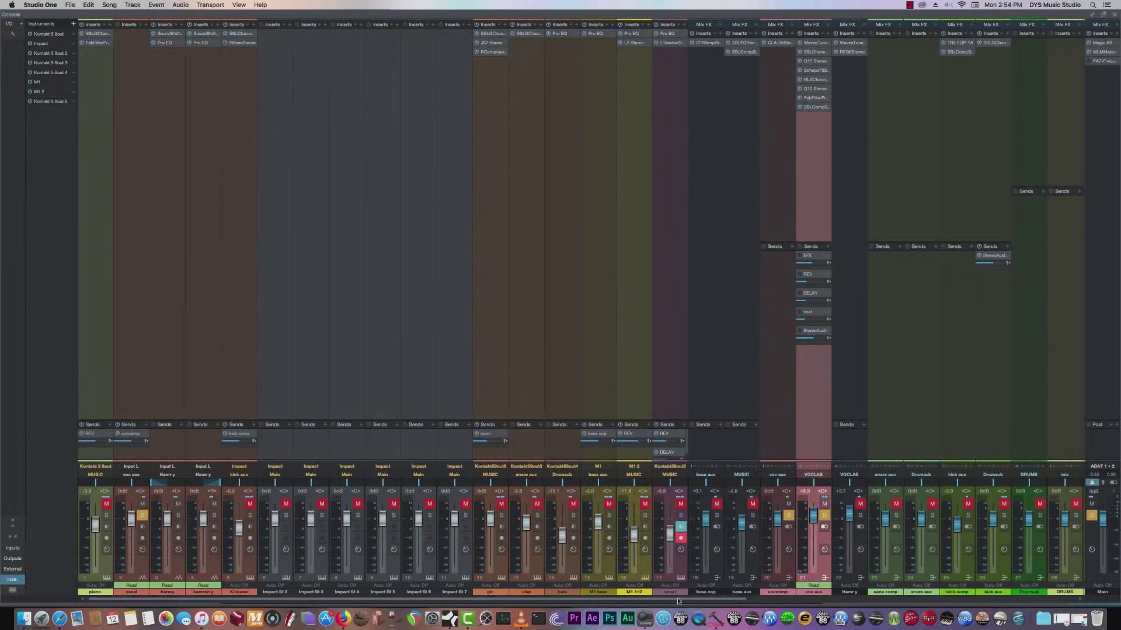
# Examine the CLA-3A compressor on the voccomp bus and close its window
pyautogui.hscroll(5, 675, 24)
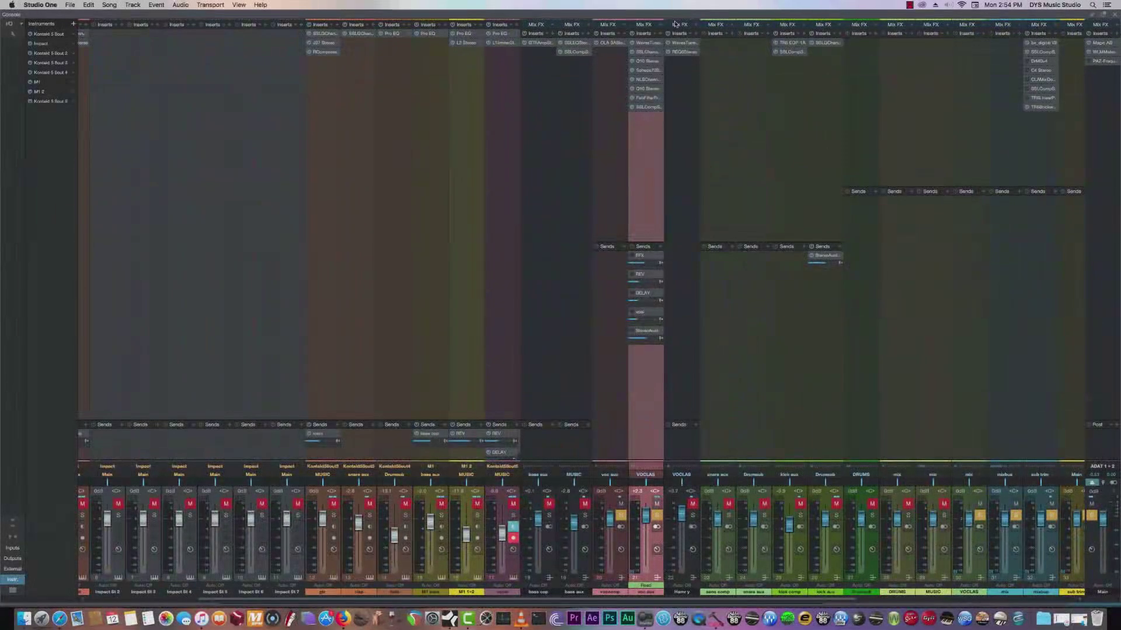
pyautogui.click(607, 43)
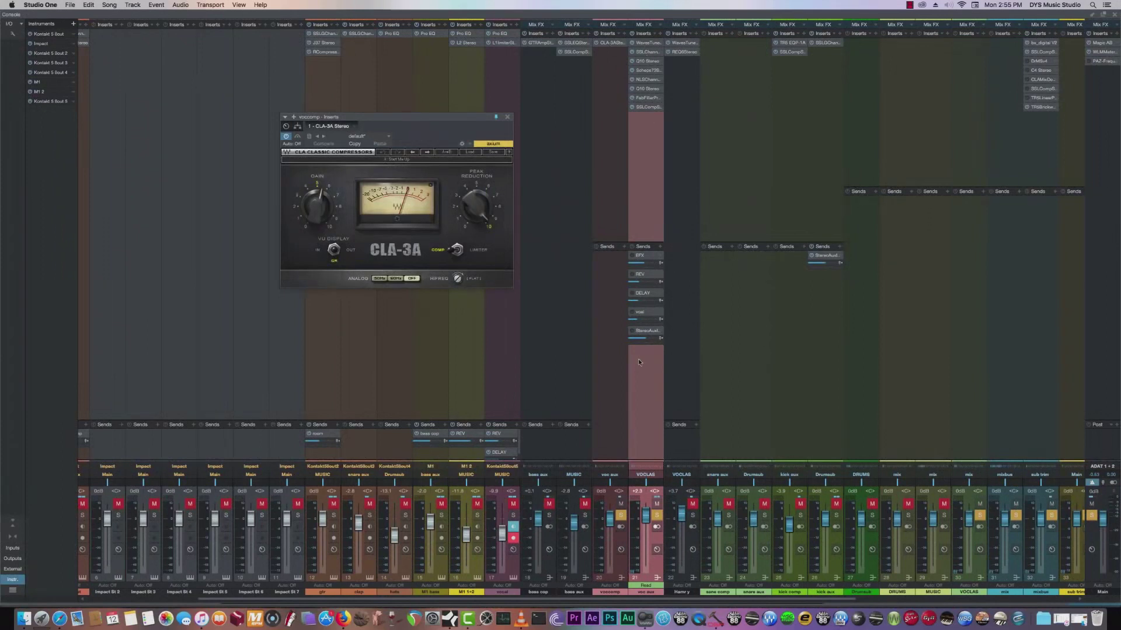
pyautogui.click(507, 116)
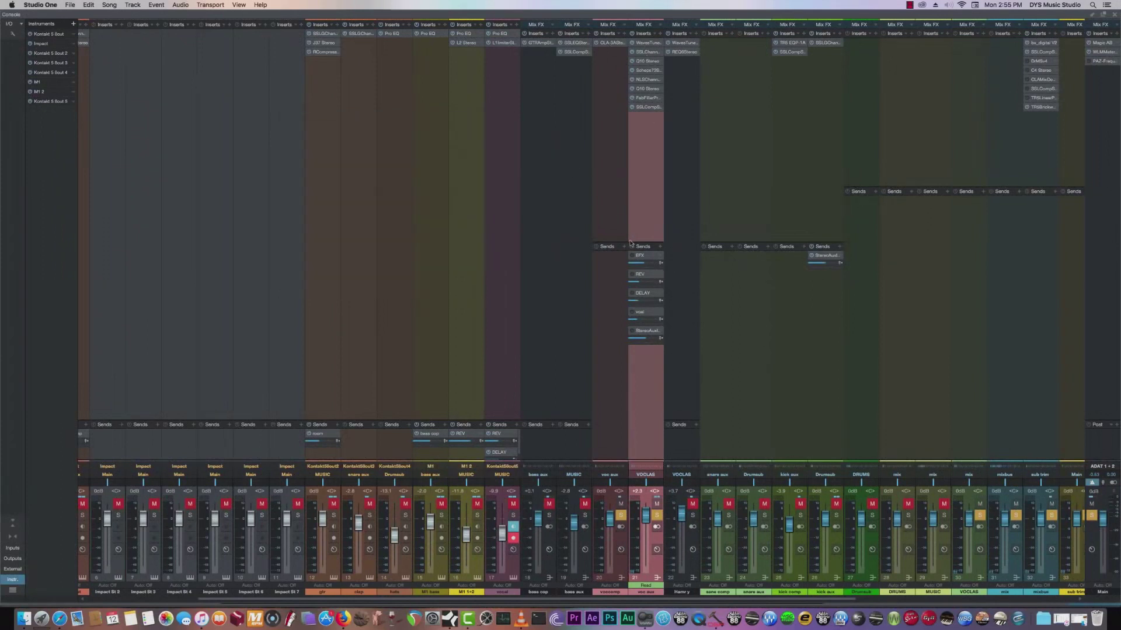
# Inspect the Doubler2 on the EFX bus, first through the voc aux send and again from the bus's own inserts
pyautogui.hscroll(3, 673, 488)
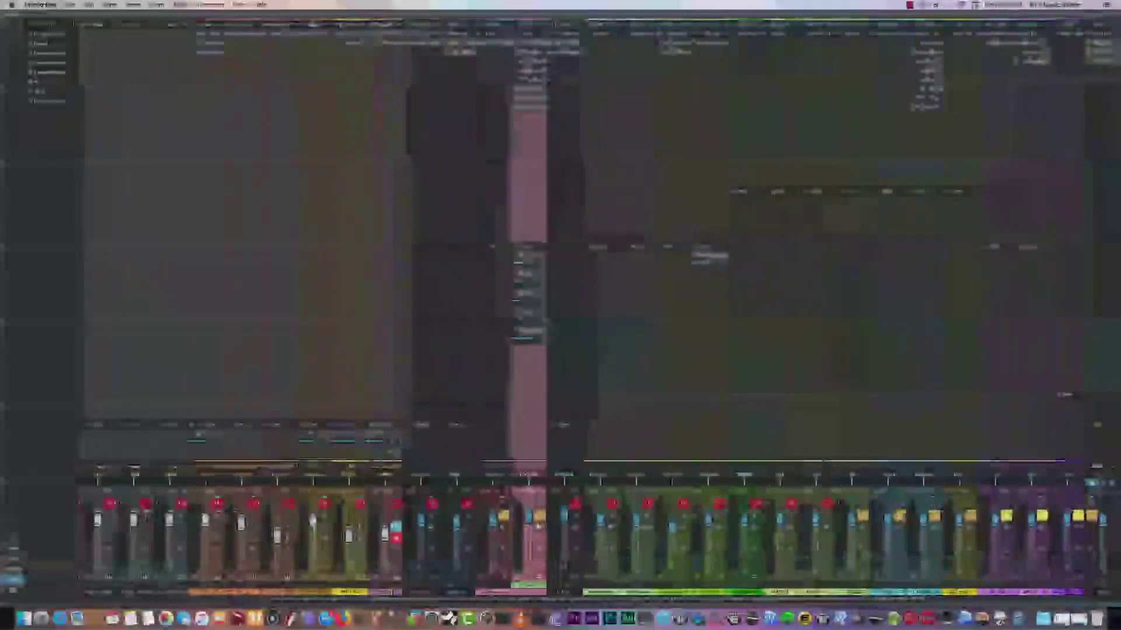
pyautogui.click(527, 259)
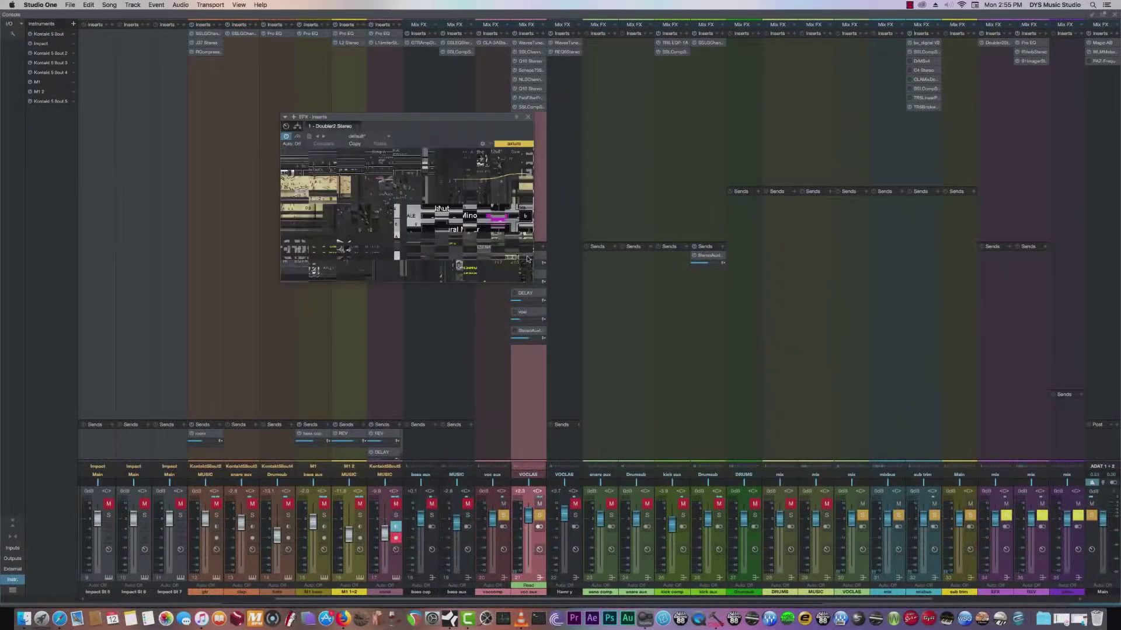
pyautogui.click(528, 118)
pyautogui.hscroll(6, 929, 579)
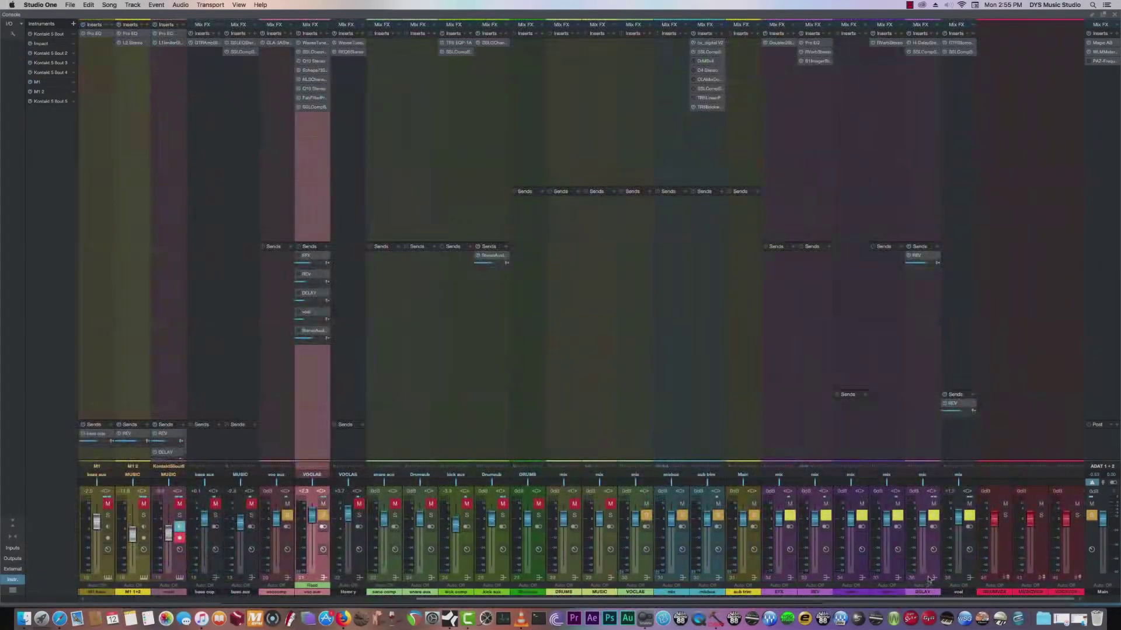
pyautogui.doubleClick(778, 44)
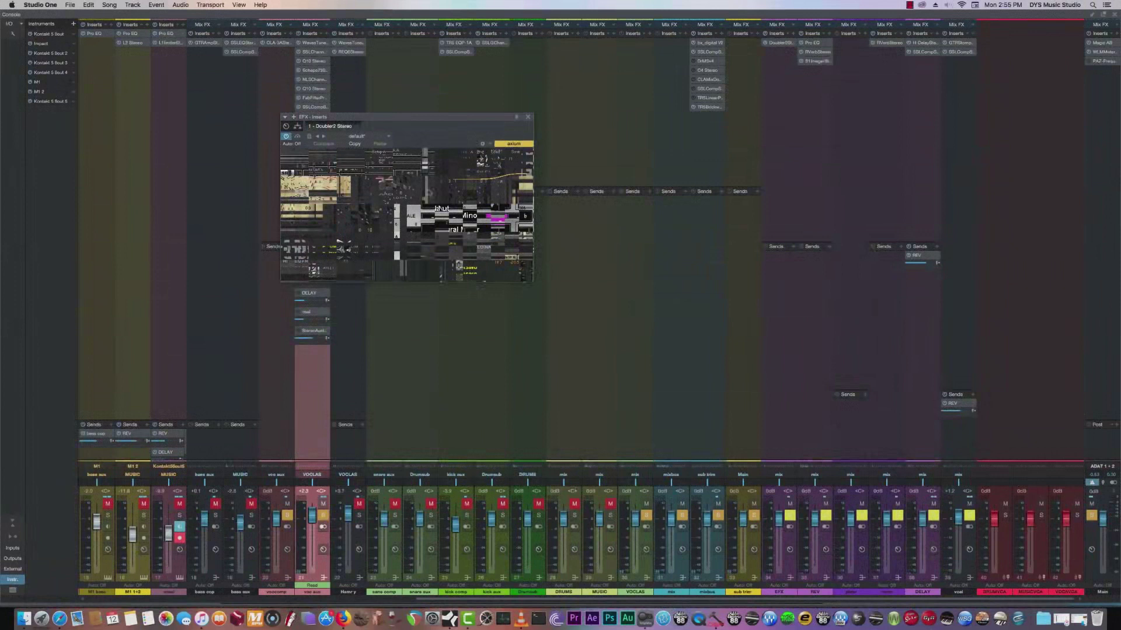
pyautogui.click(528, 116)
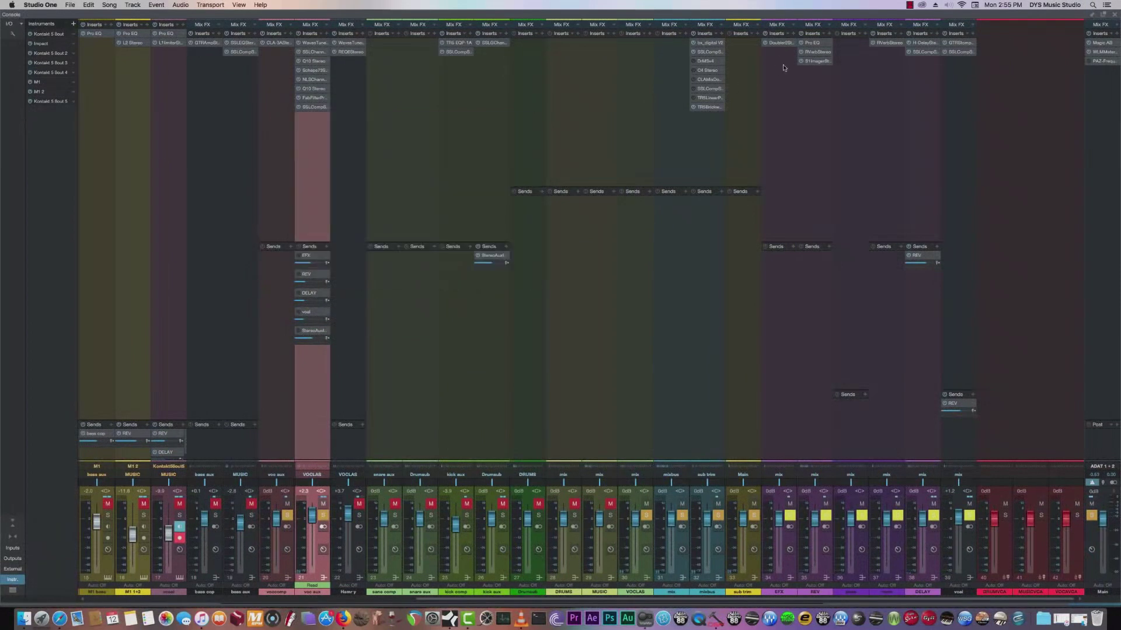
# Replace the Doubler2 on the EFX bus with the Chorus modulation effect, then close the Chorus window
pyautogui.rightClick(788, 42)
pyautogui.click(814, 147)
pyautogui.click(793, 35)
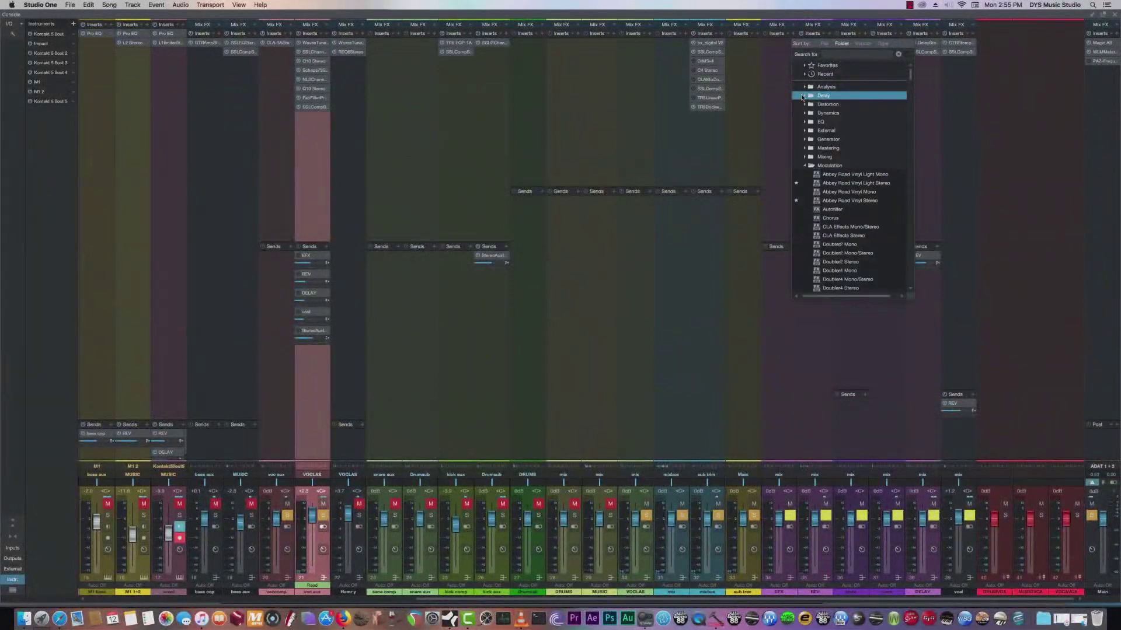
pyautogui.click(805, 165)
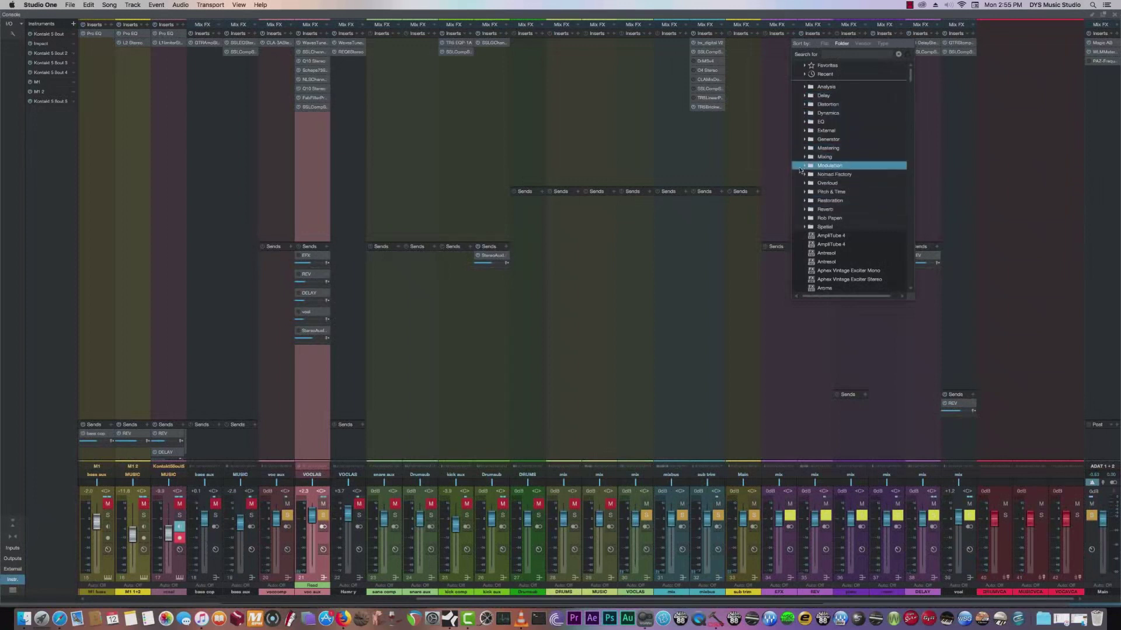
pyautogui.click(801, 166)
pyautogui.click(834, 223)
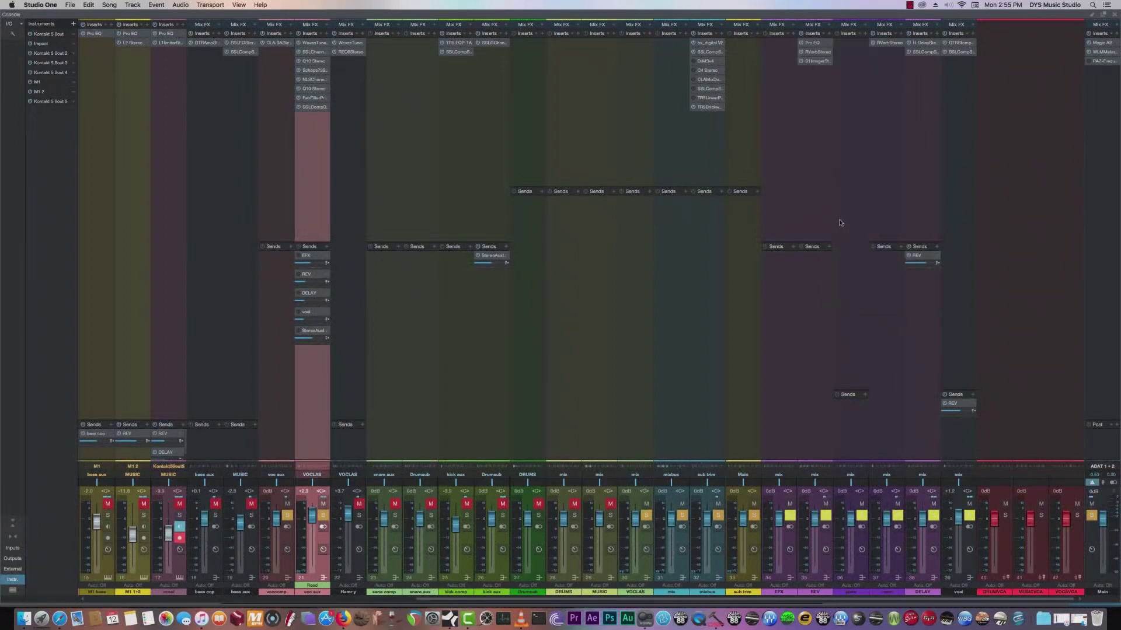
pyautogui.click(364, 169)
pyautogui.moveTo(409, 116); pyautogui.dragTo(585, 121)
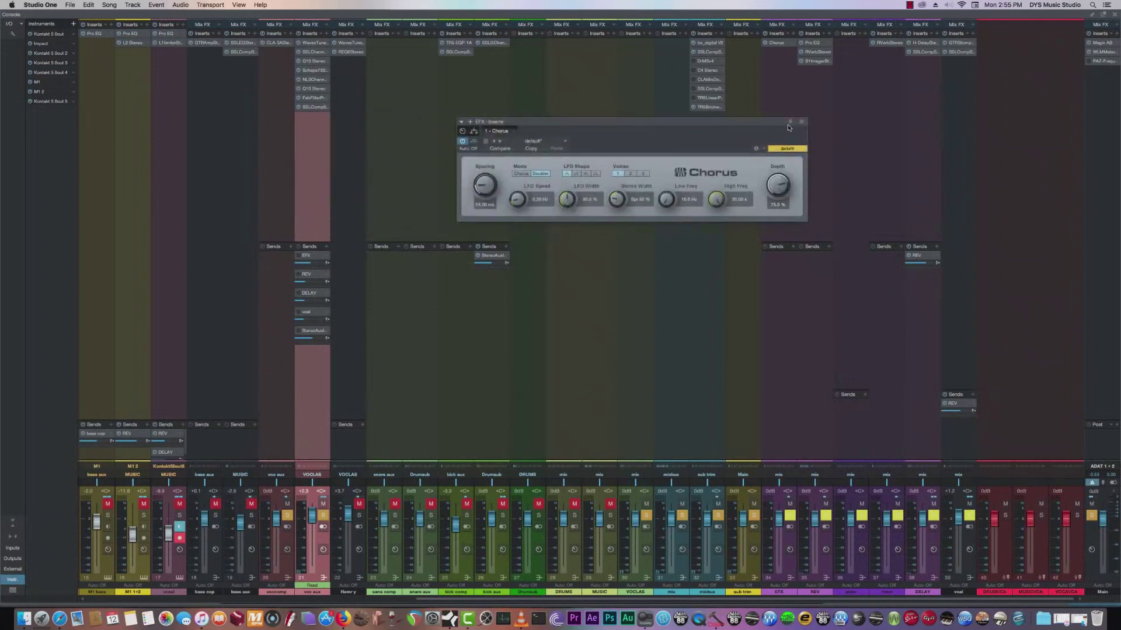
pyautogui.click(789, 123)
pyautogui.click(801, 123)
# Inspect the REV bus's Pro EQ and S1 Imager, activate the voc aux REV send, and play the song
pyautogui.click(817, 543)
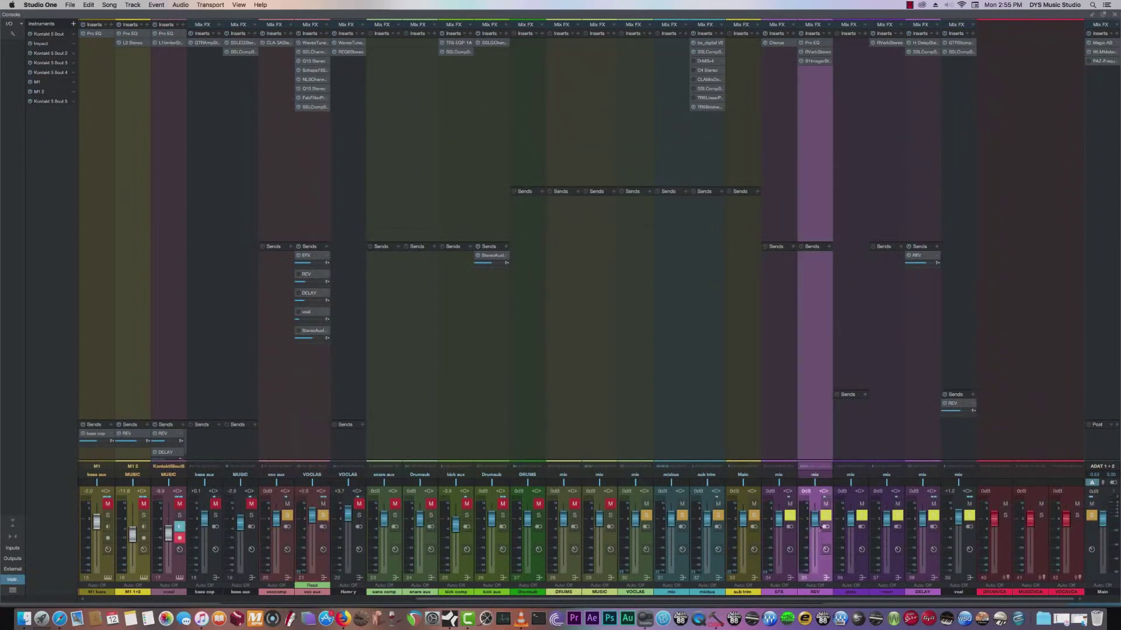
pyautogui.click(811, 42)
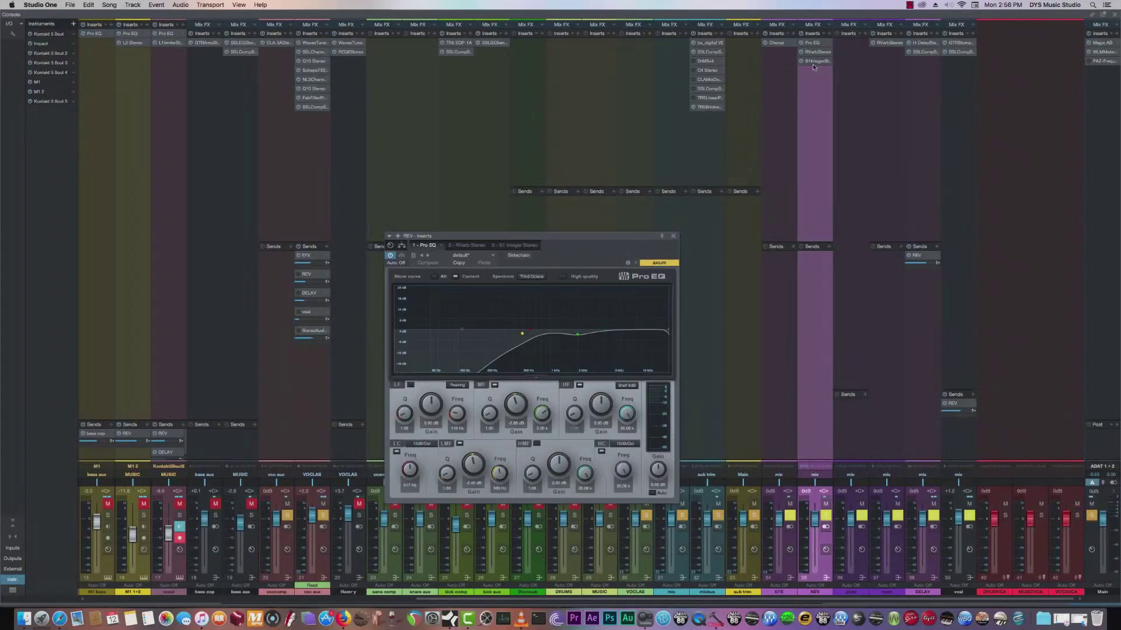
pyautogui.click(814, 62)
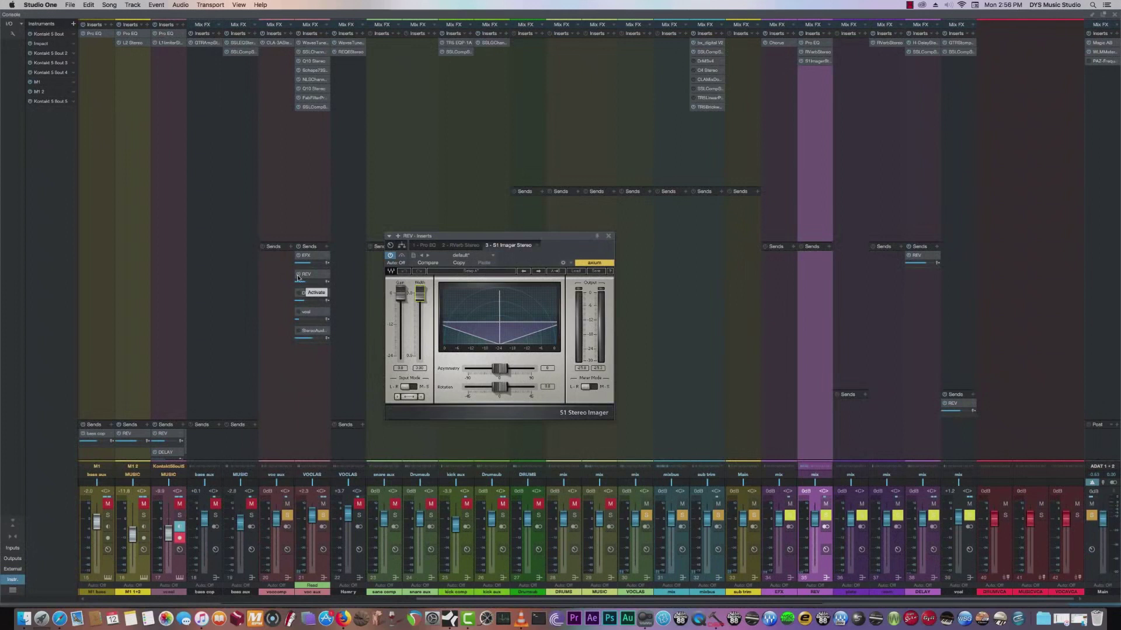
pyautogui.press('space')
pyautogui.click(810, 42)
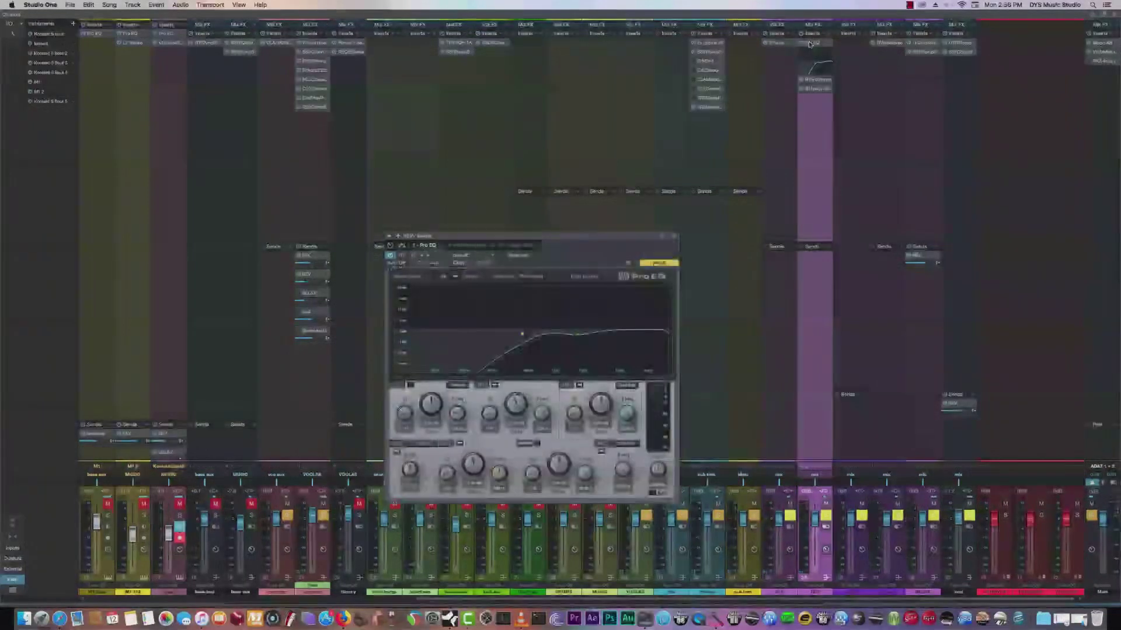
pyautogui.click(674, 236)
# Examine the H-Delay and SSLComp on the DELAY bus and activate the voc aux DELAY send
pyautogui.click(307, 298)
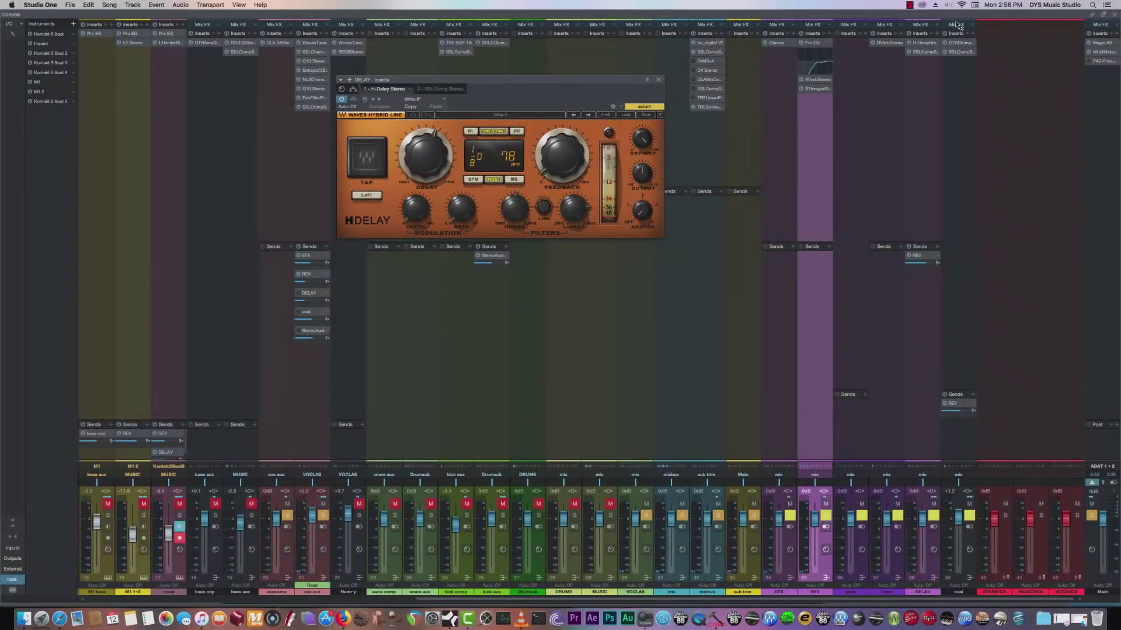
pyautogui.click(922, 52)
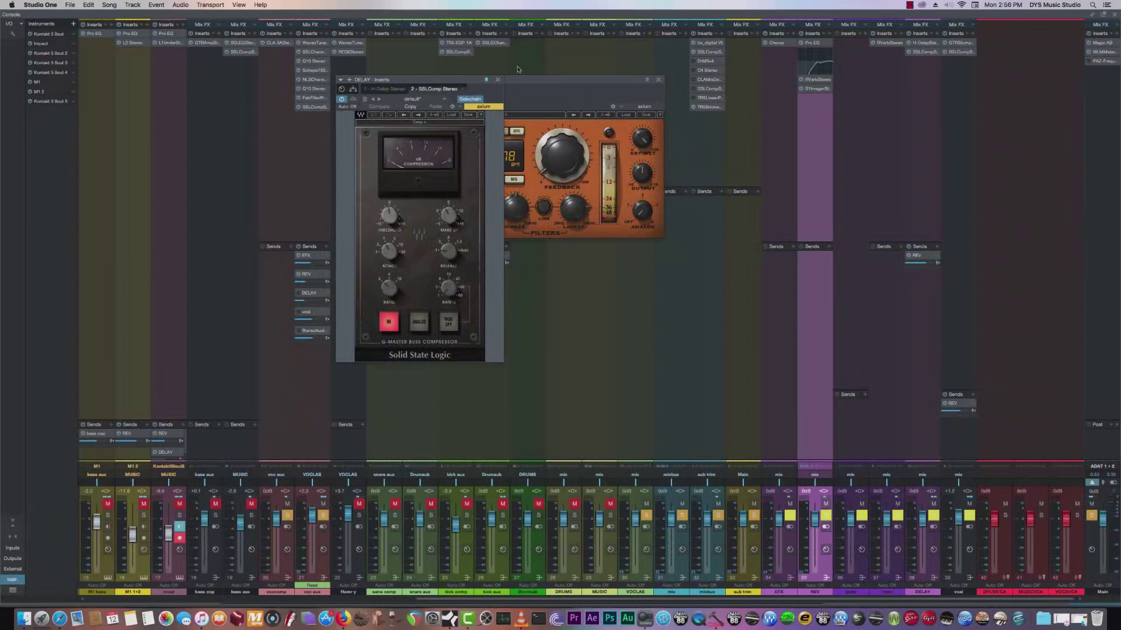
pyautogui.click(584, 93)
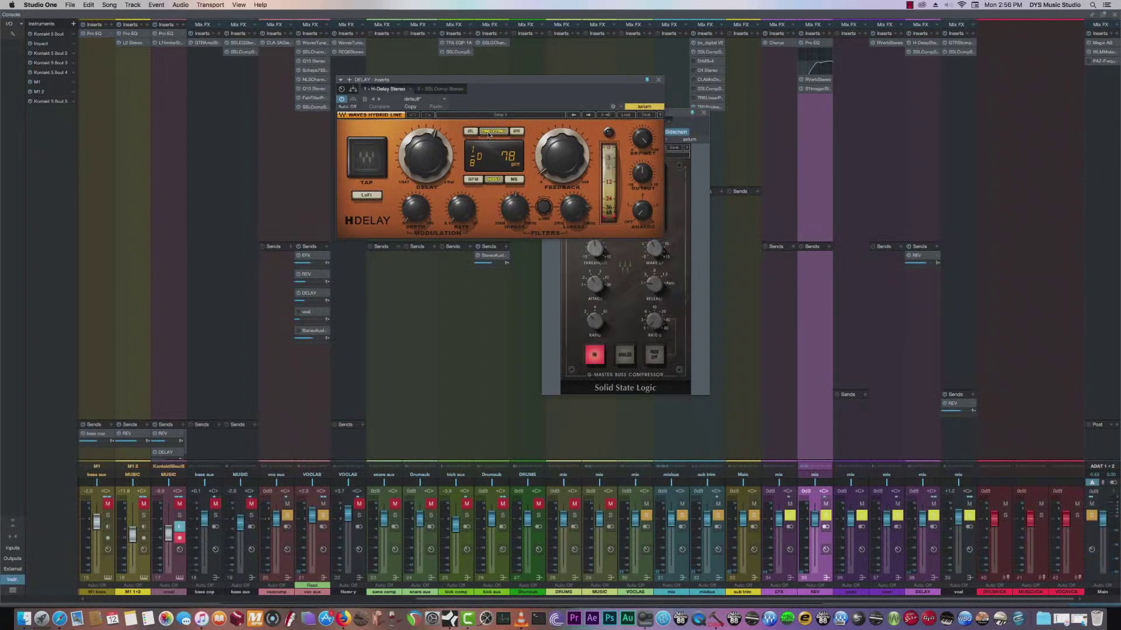
# Activate the voc aux send below DELAY, inspect its GTR Stomp 6 pedalboard, and close the H-Delay window
pyautogui.click(307, 313)
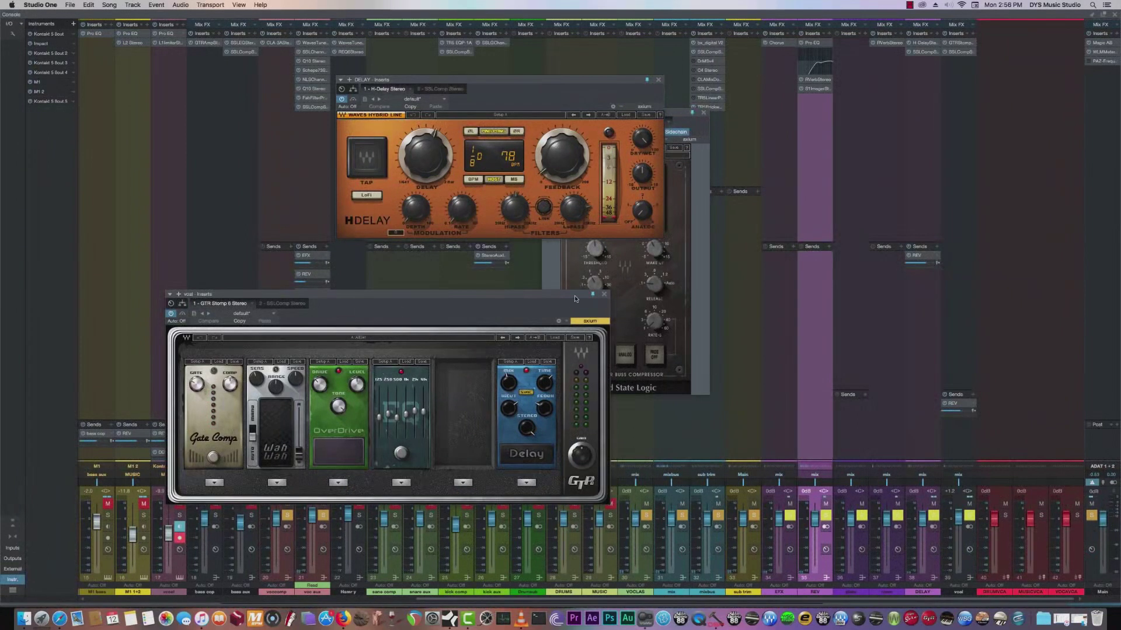
pyautogui.moveTo(574, 298); pyautogui.dragTo(800, 210)
pyautogui.click(657, 80)
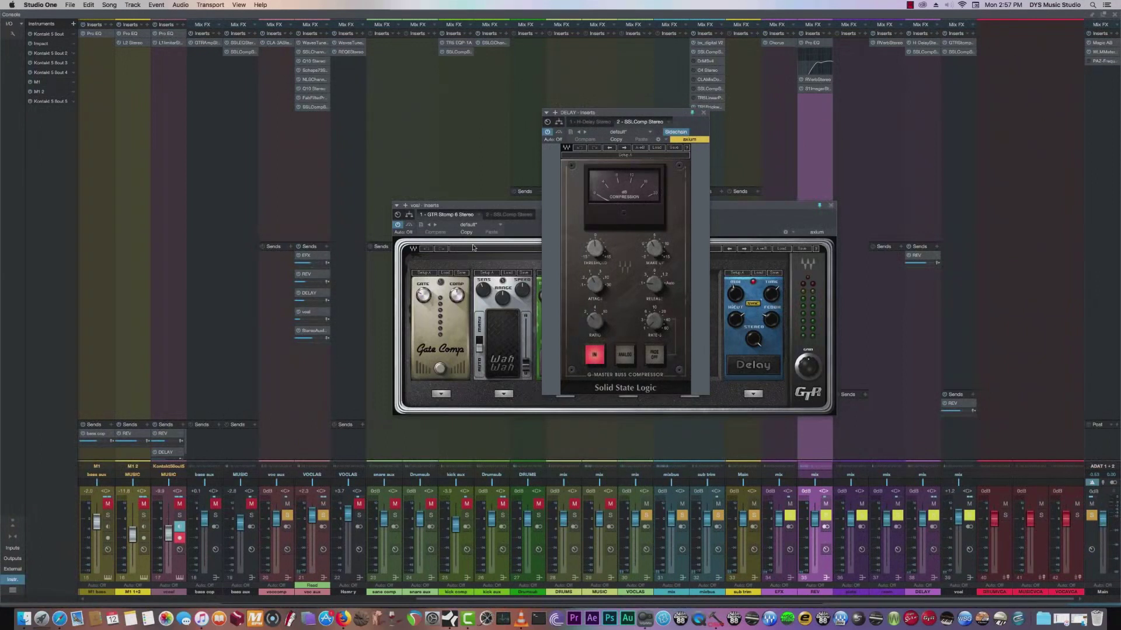
# Reopen the DELAY bus's H-Delay, close the GTR Stomp window, and place H-Delay and SSLComp side by side
pyautogui.click(922, 43)
pyautogui.click(829, 206)
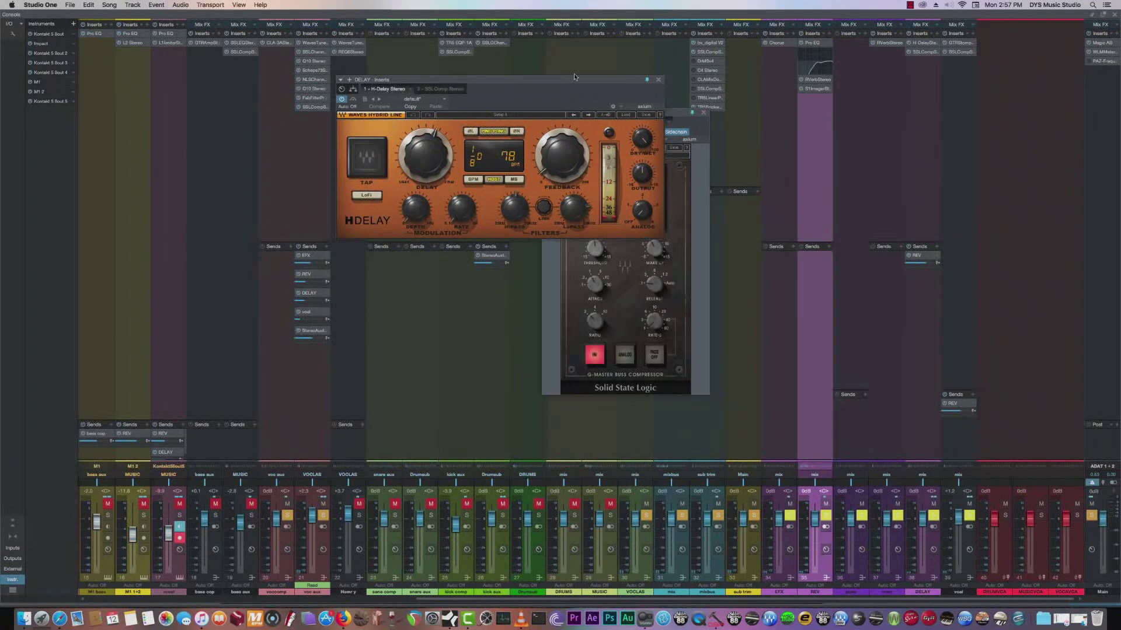
pyautogui.moveTo(575, 77); pyautogui.dragTo(498, 59)
pyautogui.moveTo(650, 112); pyautogui.dragTo(828, 95)
pyautogui.moveTo(538, 61); pyautogui.dragTo(606, 77)
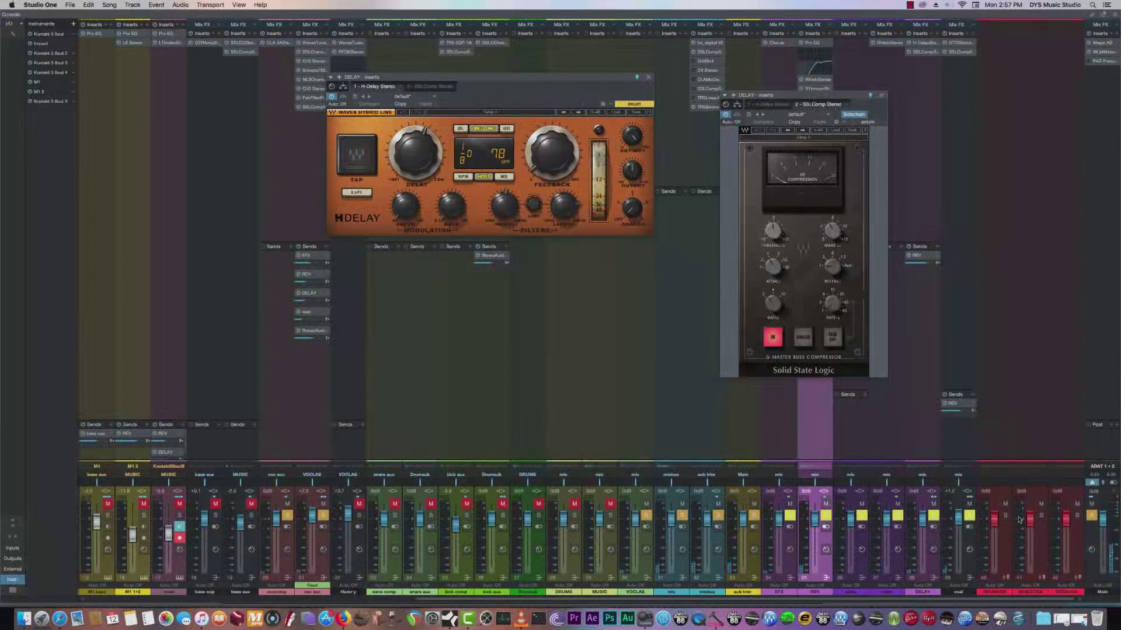
# Clear all channel solos, close the H-Delay window and the console, and play the full mix from around bar 5
pyautogui.click(1092, 515)
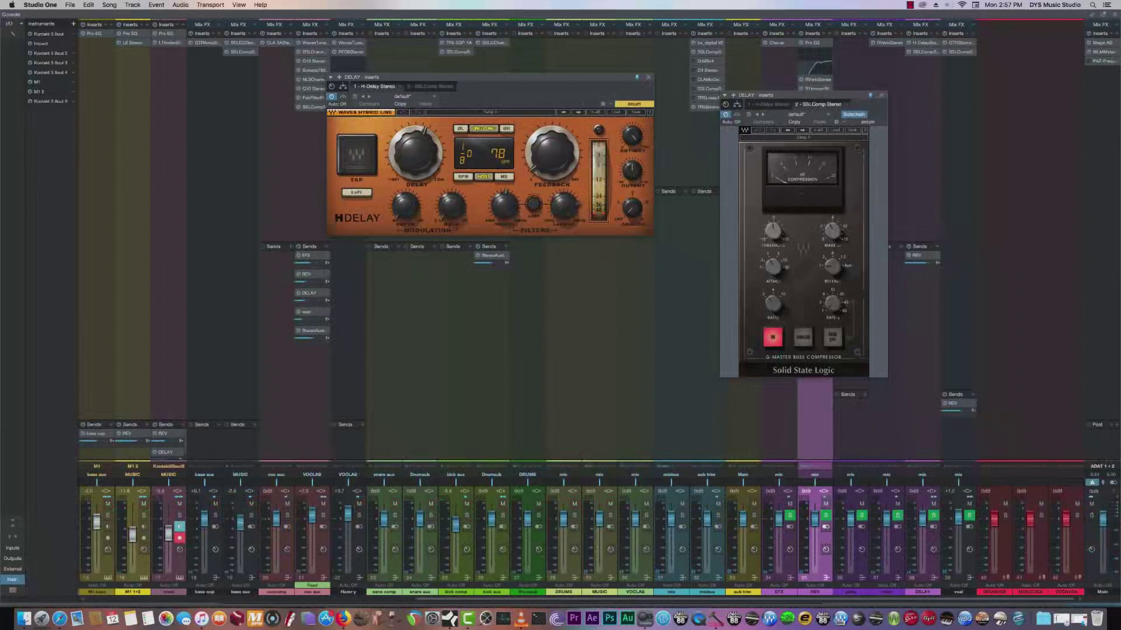
pyautogui.click(648, 78)
pyautogui.click(1114, 15)
pyautogui.click(218, 54)
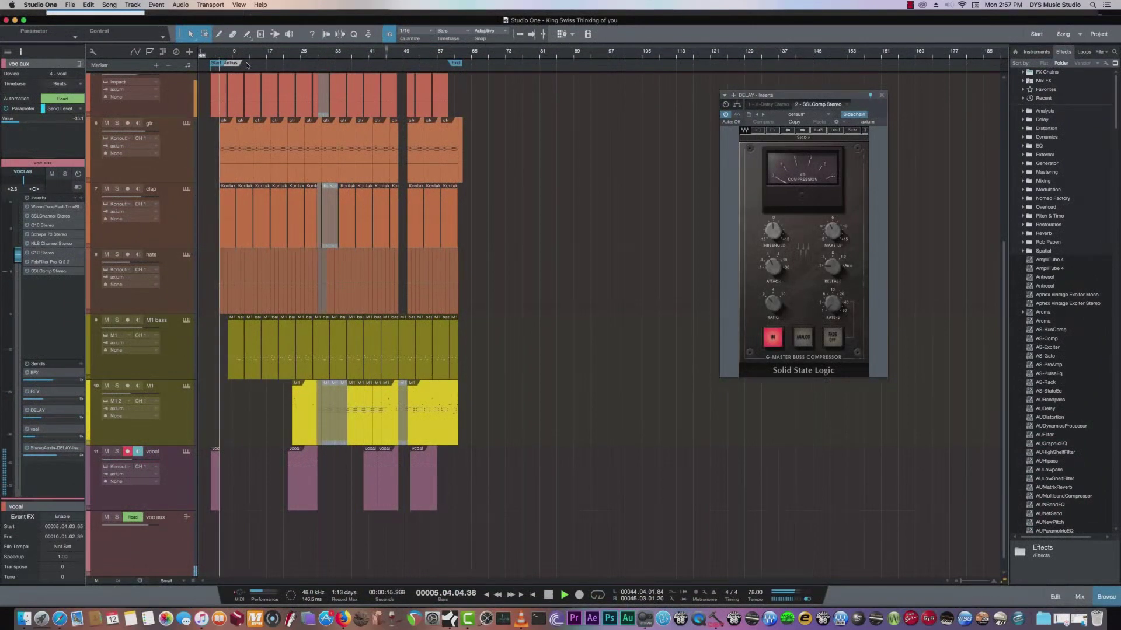
# Turn off input monitoring and record arming on track 11 (vocal), then close the SSLComp window
pyautogui.click(138, 451)
pyautogui.click(128, 452)
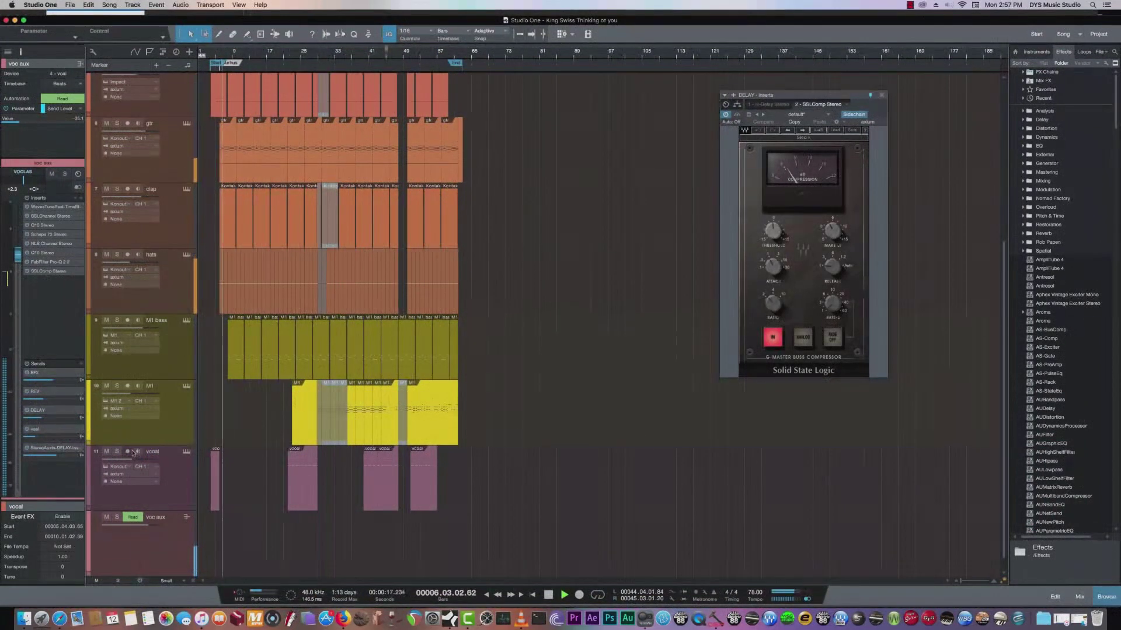
pyautogui.click(880, 95)
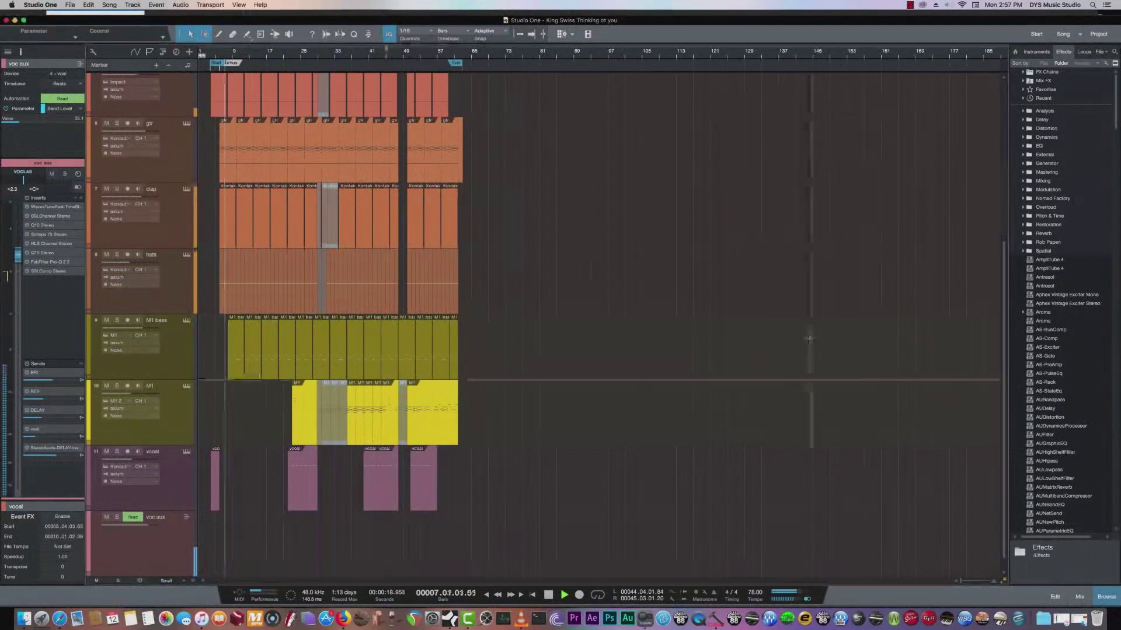
pyautogui.scroll(10, 988, 496)
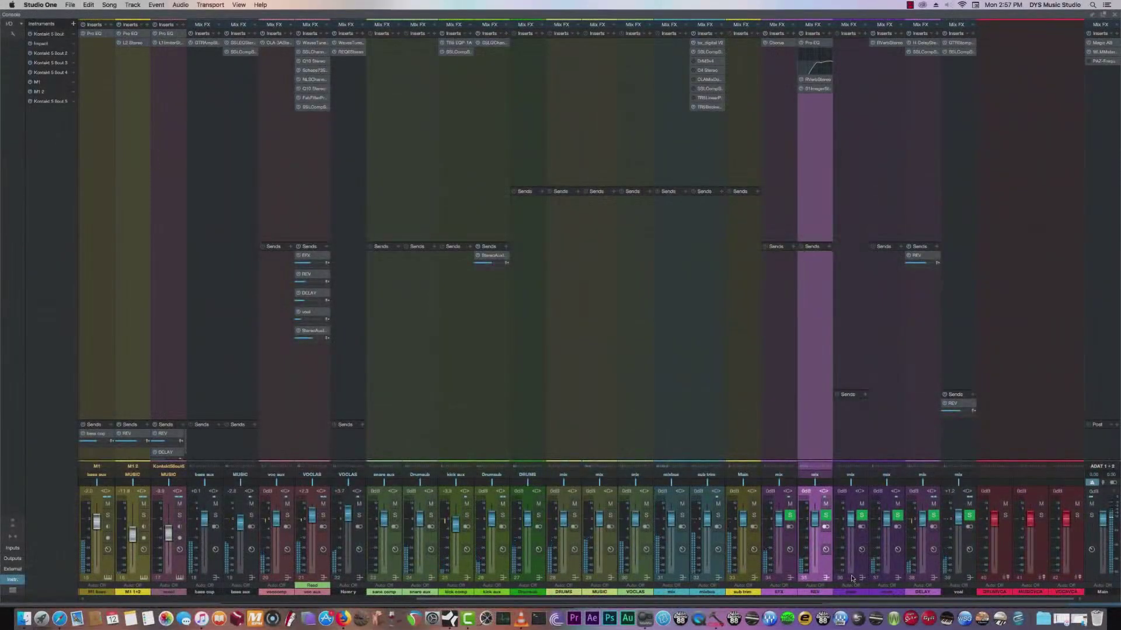
# Open Magic AB on the main output, lower the reference level to -7.2 dB, and compare the reference with the mix
pyautogui.click(1103, 43)
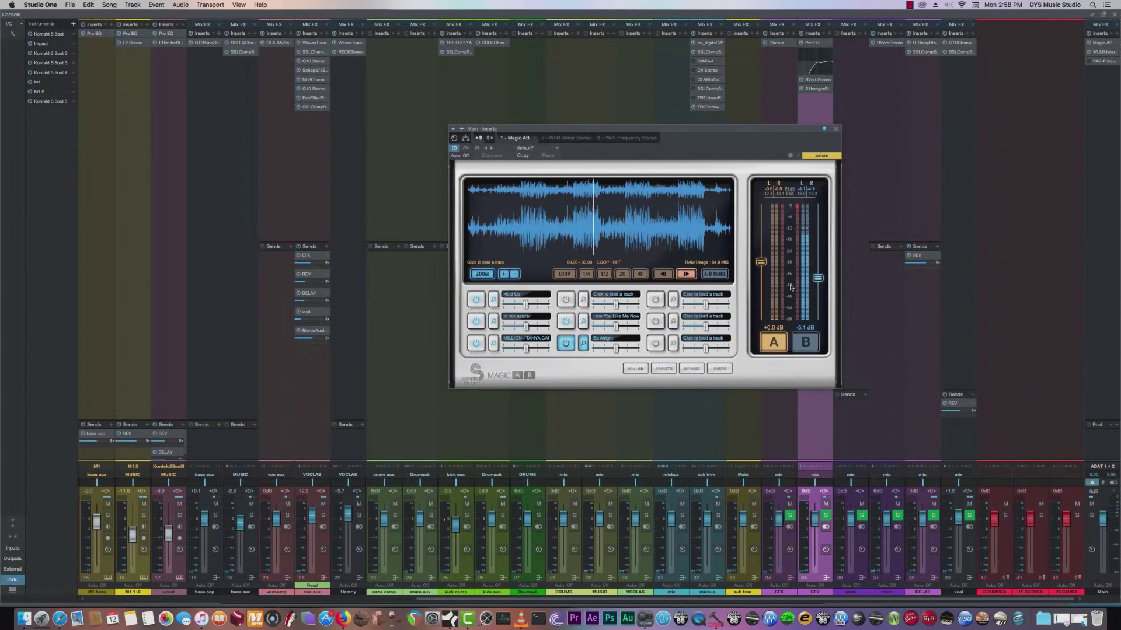
pyautogui.moveTo(818, 278); pyautogui.dragTo(818, 285)
pyautogui.click(802, 340)
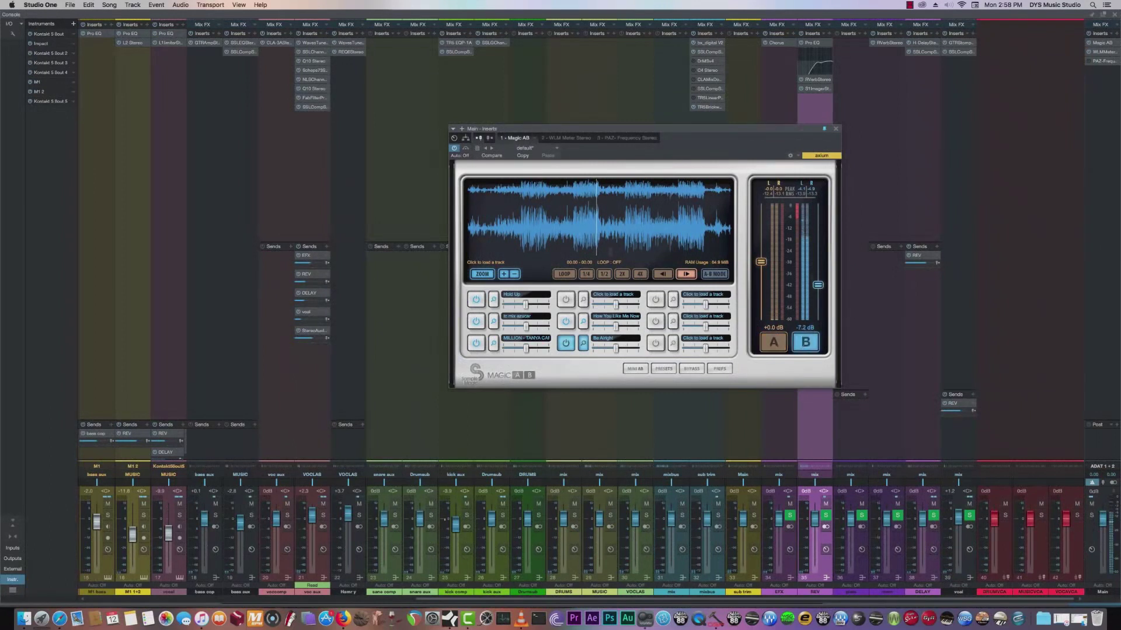
pyautogui.click(774, 343)
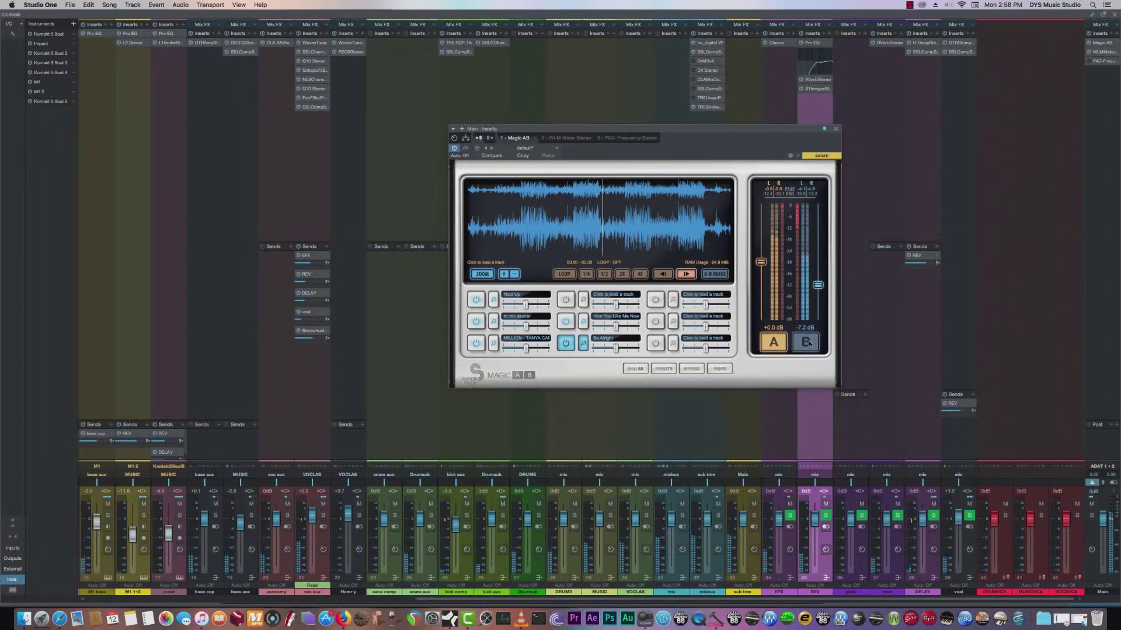
# Raise the Magic AB reference level to -6.0 dB and switch between B and A to compare again
pyautogui.click(805, 342)
pyautogui.moveTo(819, 289); pyautogui.dragTo(818, 285)
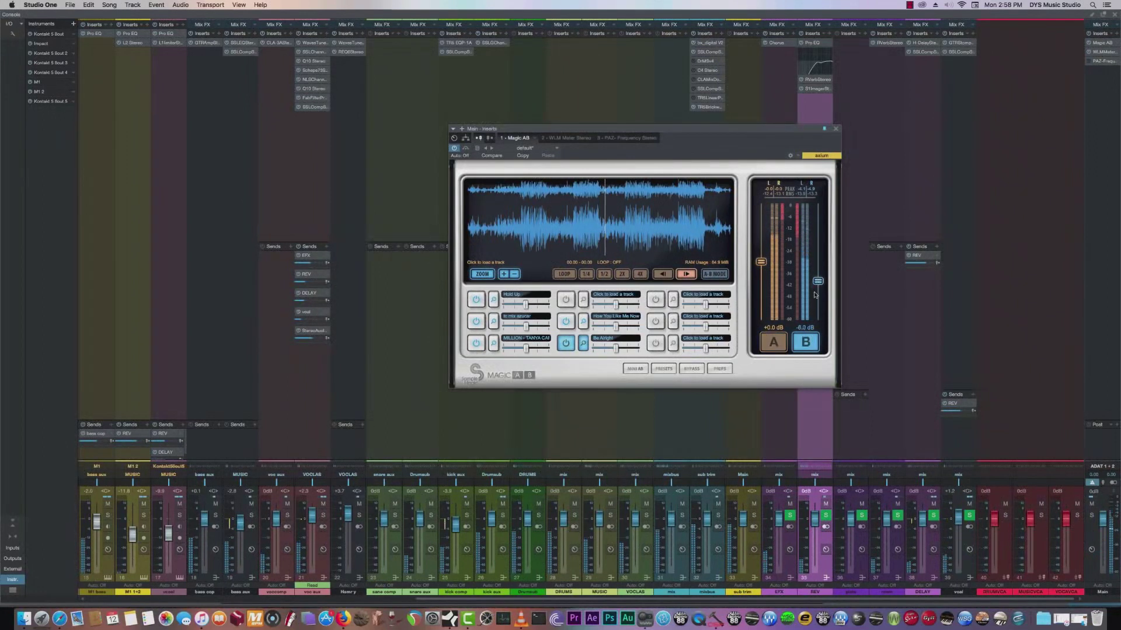
pyautogui.click(773, 343)
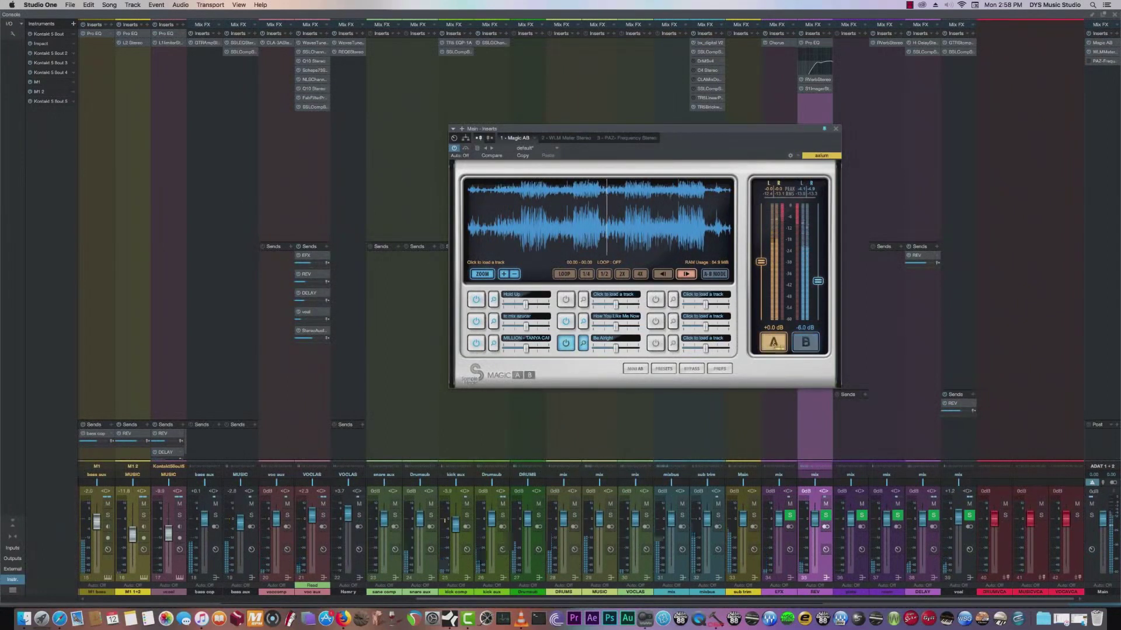
pyautogui.click(807, 343)
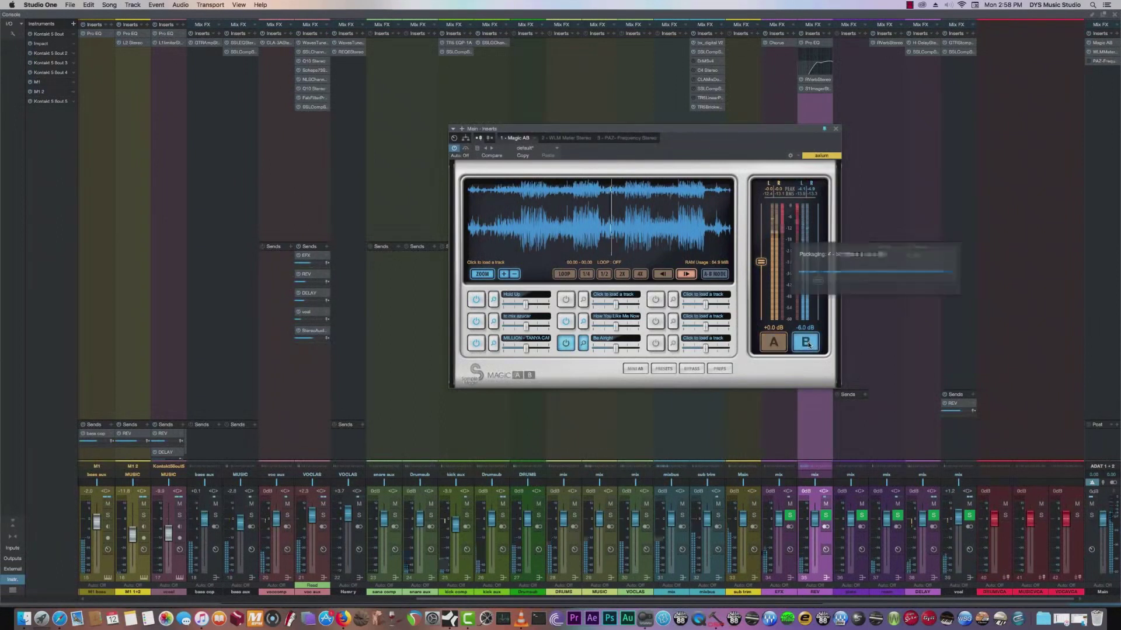
pyautogui.click(769, 345)
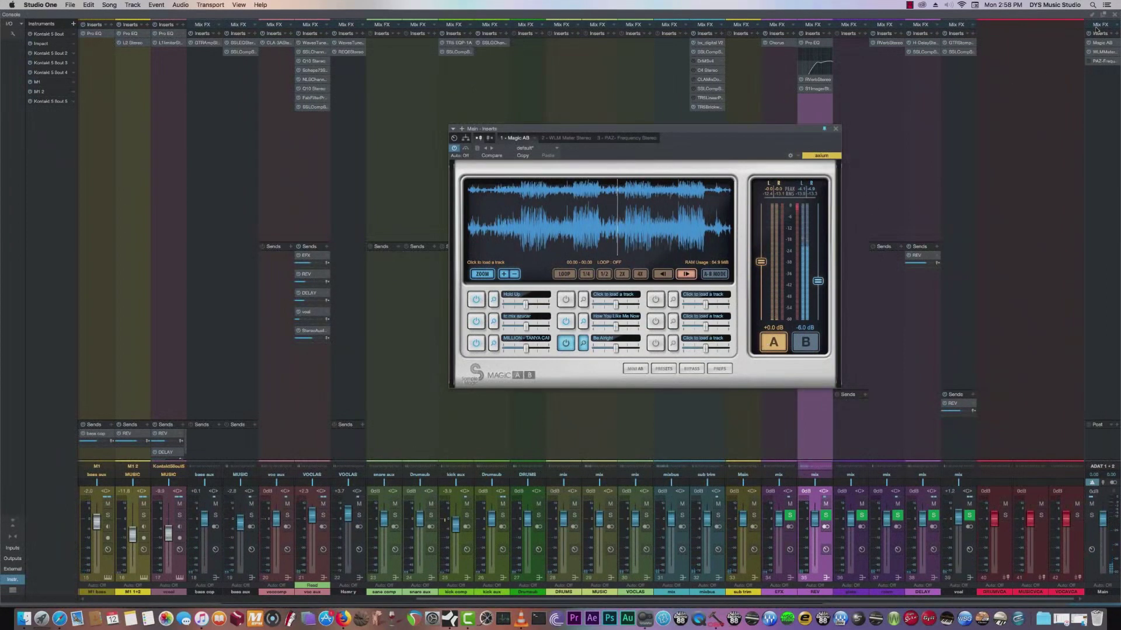
# Close the console and the Magic AB window and return the playhead to around bar 5 in the arrangement
pyautogui.click(1113, 14)
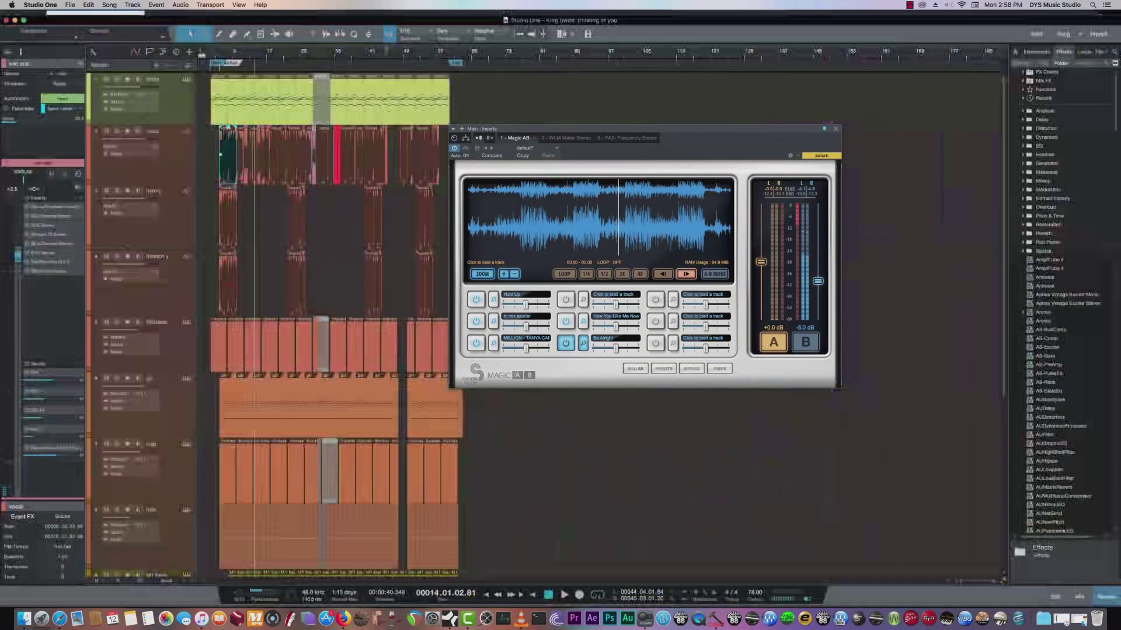
pyautogui.click(837, 129)
pyautogui.click(216, 55)
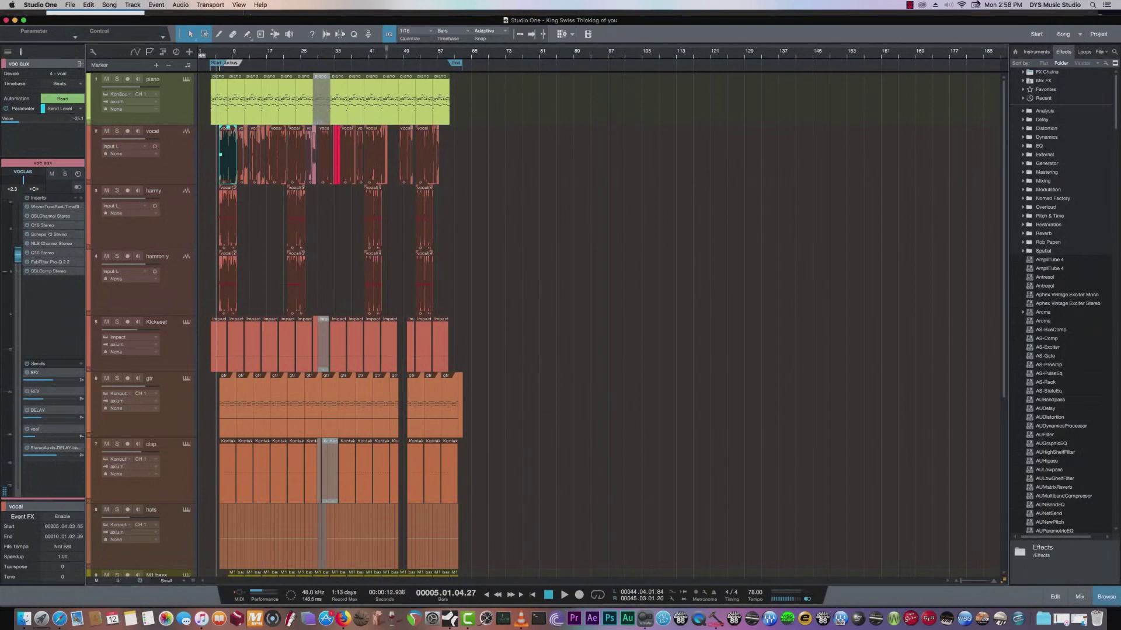
pyautogui.click(912, 6)
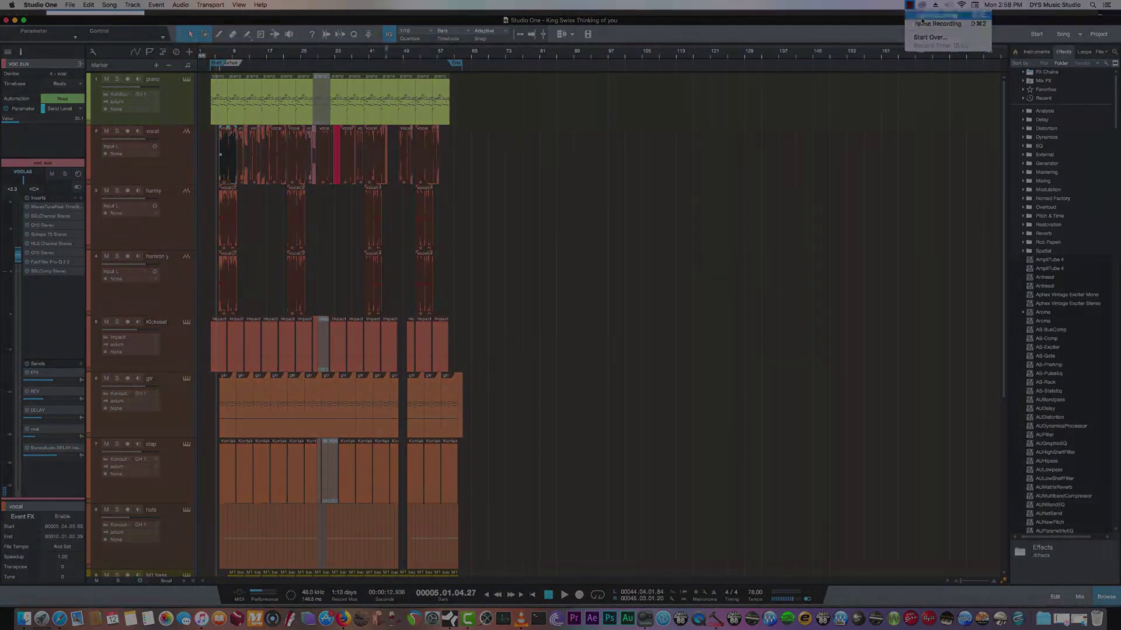